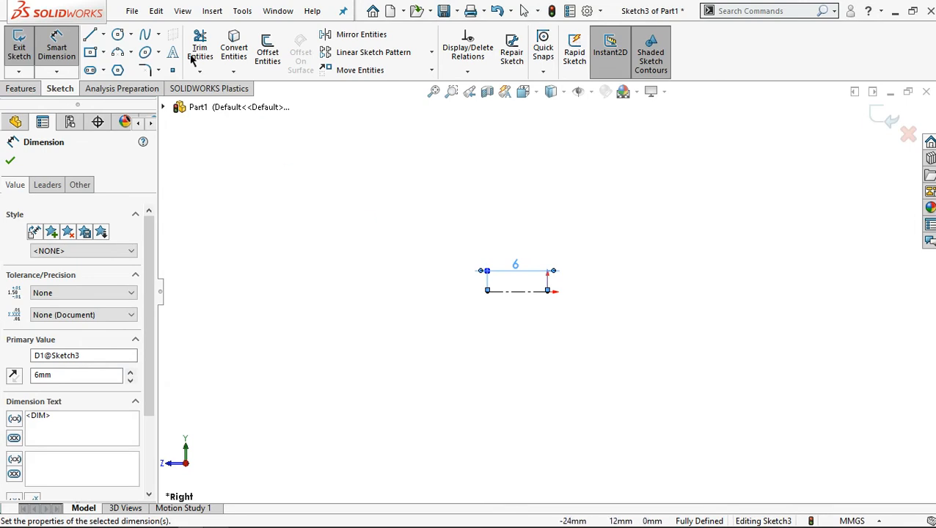
Step: Sketch a circle about 36 mm in diameter centred on the left end of the 6 mm centerline
left_click(129, 37)
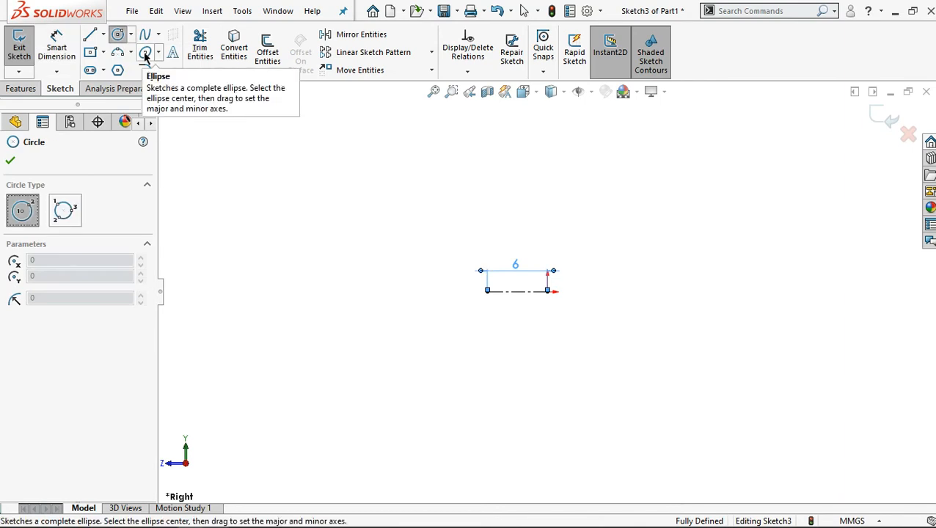
left_click(487, 291)
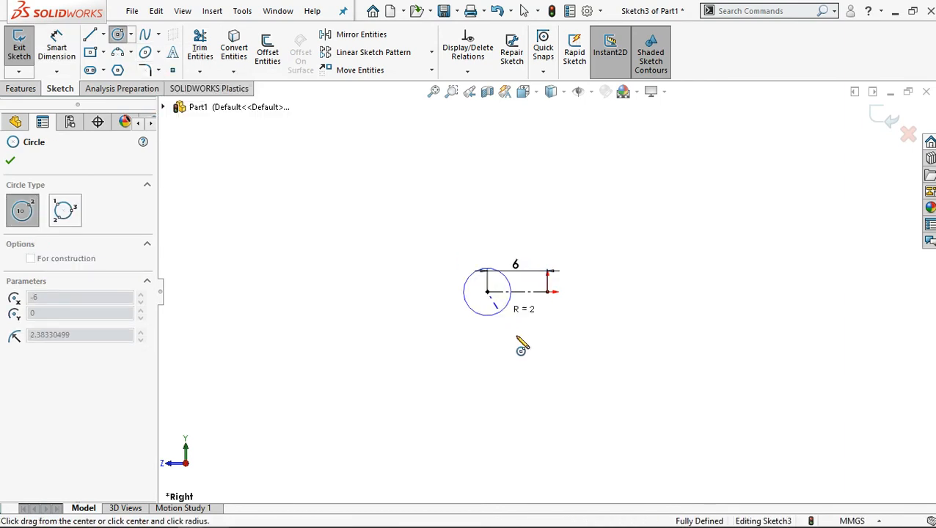
left_click(554, 389)
Step: Dimension the circle's diameter and set it to 150 mm
left_click(60, 48)
left_click(425, 238)
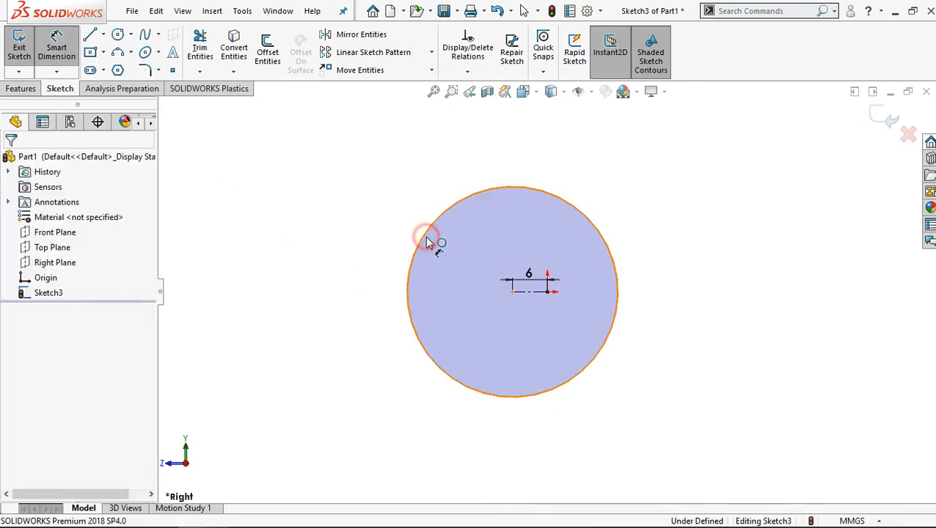
left_click(498, 158)
type("150")
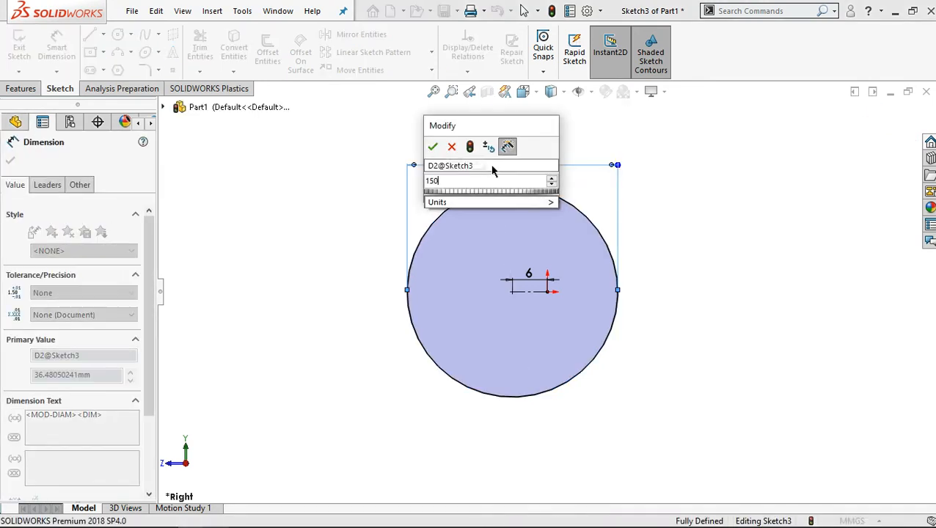
left_click(436, 148)
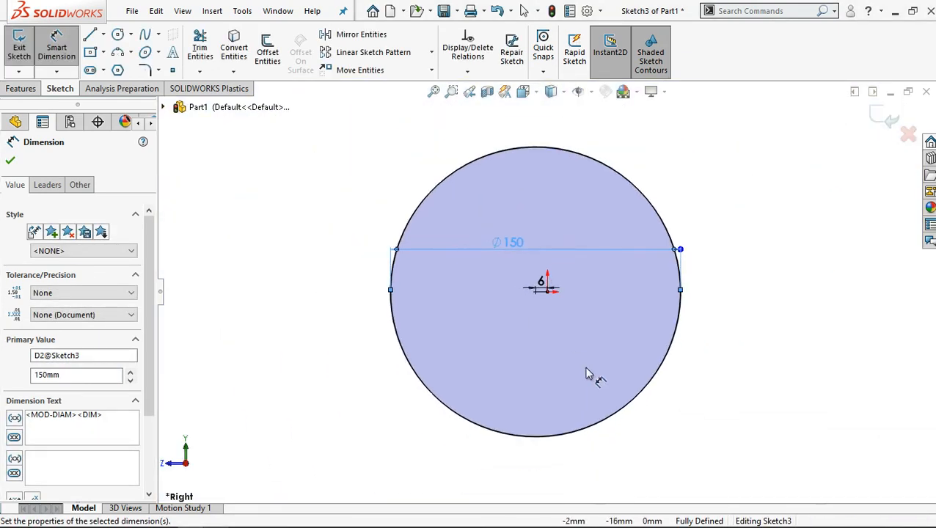
Step: Sketch a horizontal centerline from the circle's right quadrant to the origin and a vertical centerline from the origin down to the circle
scroll(596, 383, "down", 2)
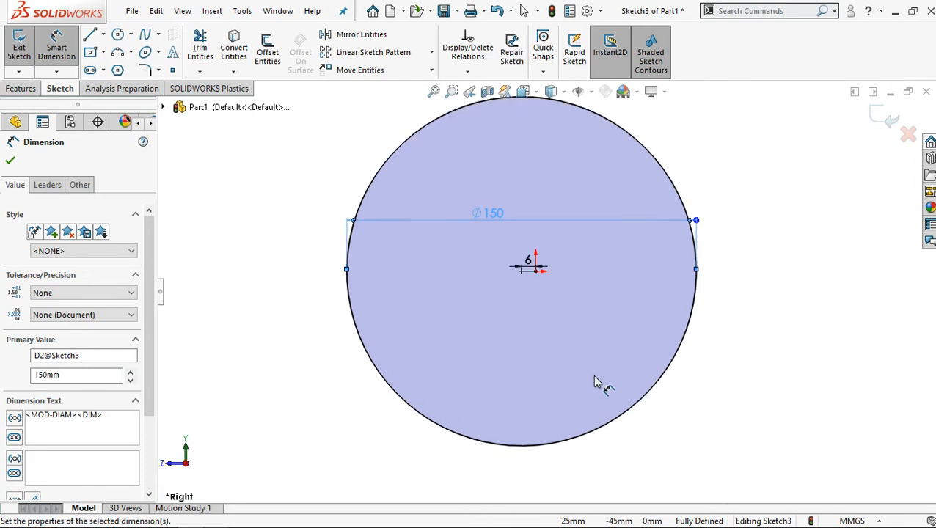
scroll(596, 382, "up", 1)
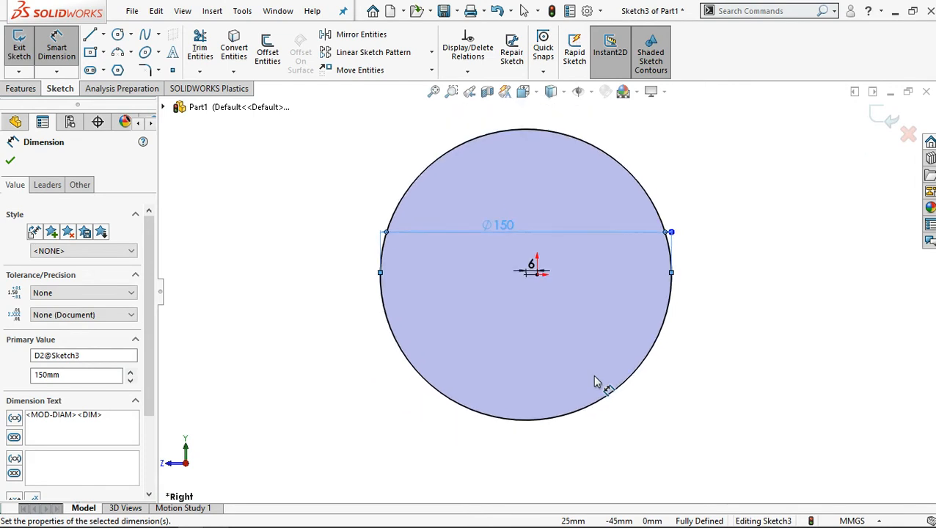
left_click(103, 35)
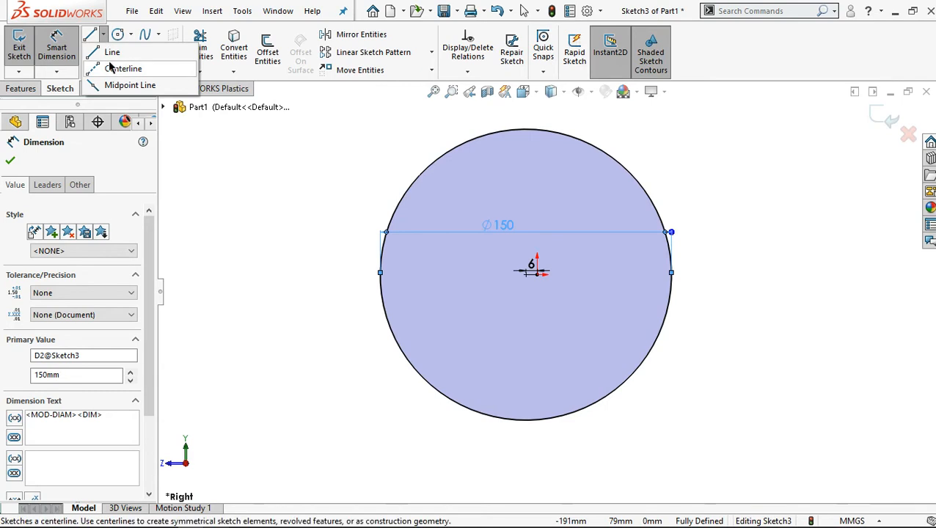
left_click(110, 52)
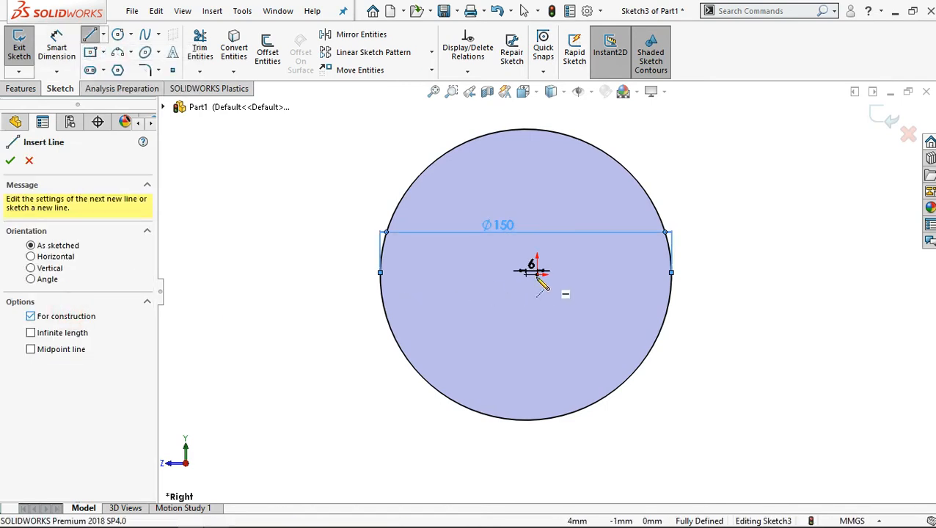
left_click(672, 277)
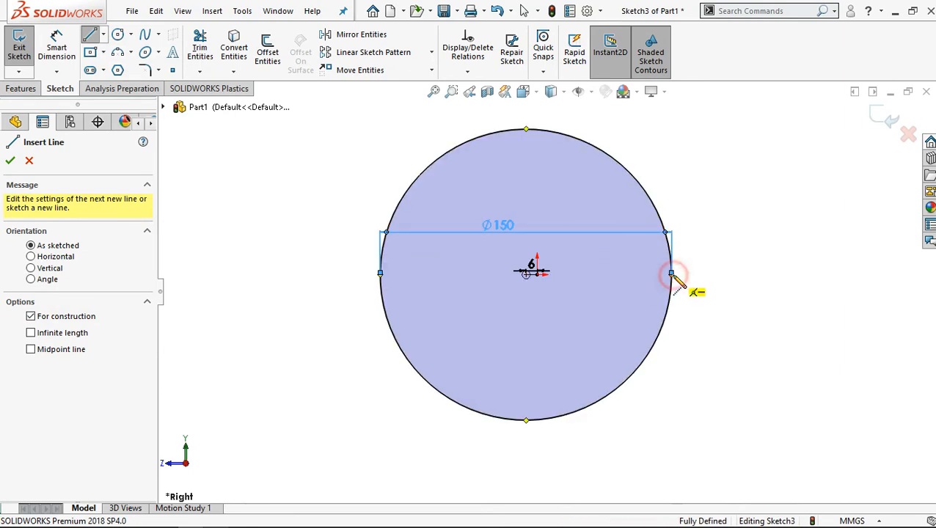
left_click(538, 275)
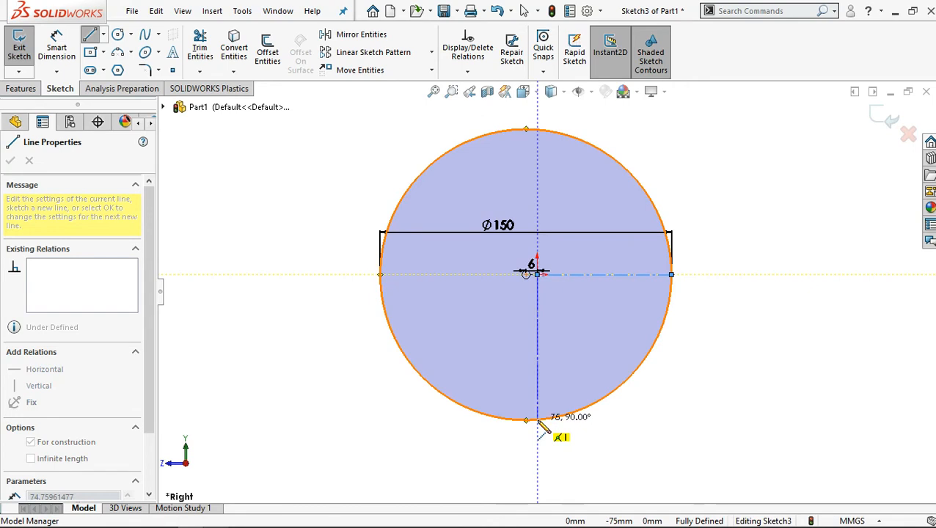
left_click(538, 420)
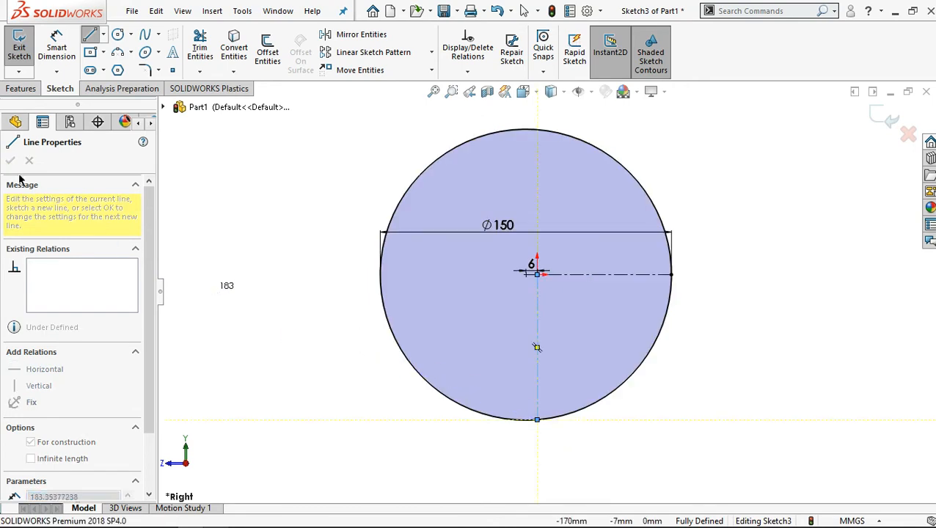
right_click(275, 244)
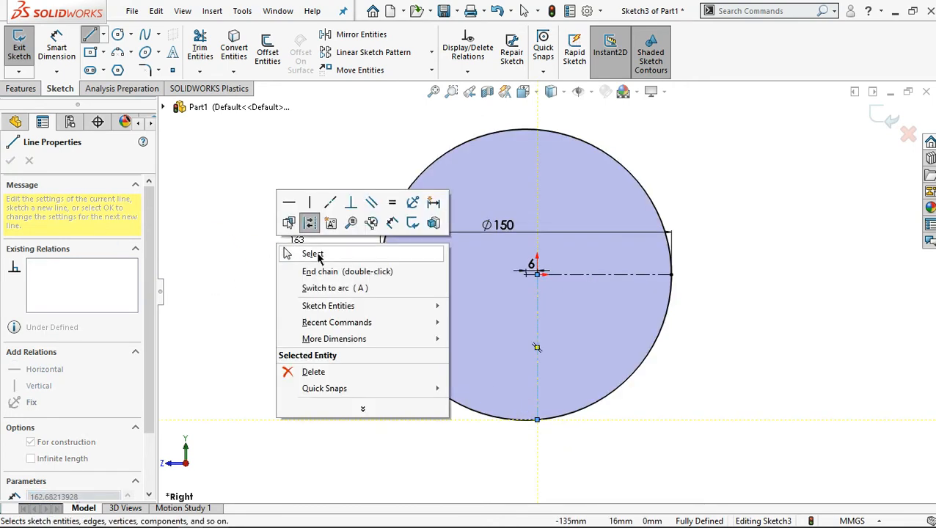
left_click(318, 254)
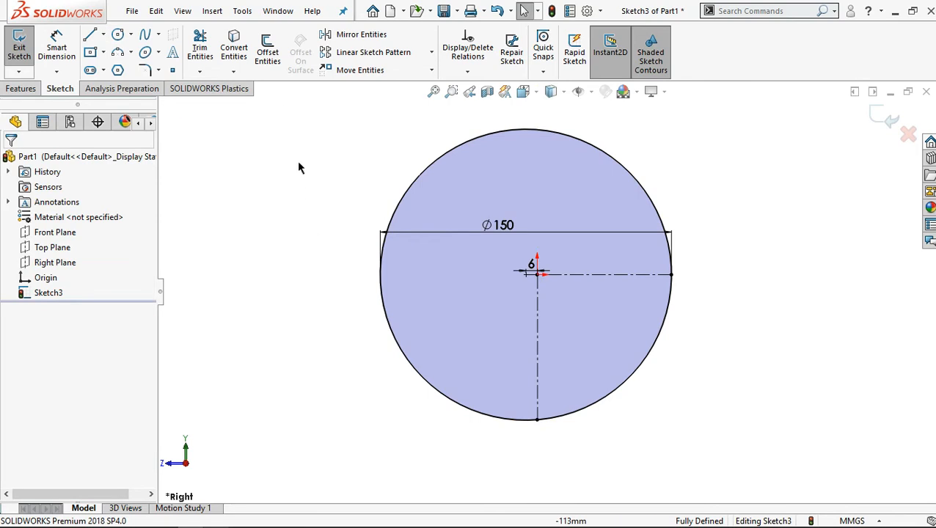
Step: Trim the circle to closest so only the lower-right arc between the two centerline ends remains
left_click(203, 56)
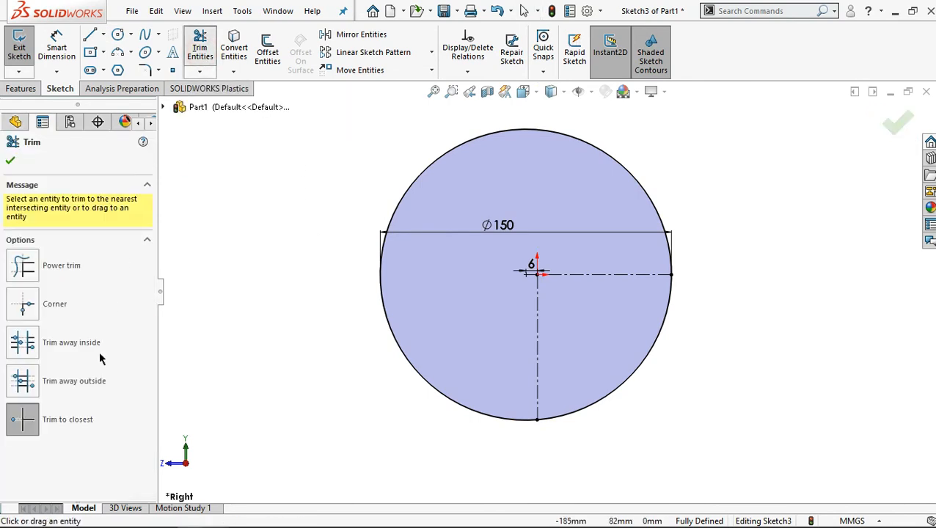
left_click(434, 163)
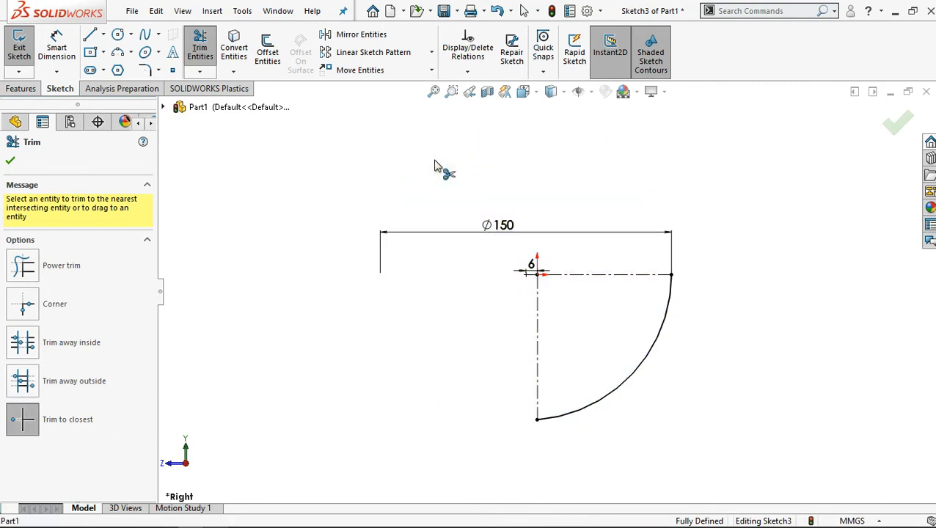
left_click(11, 162)
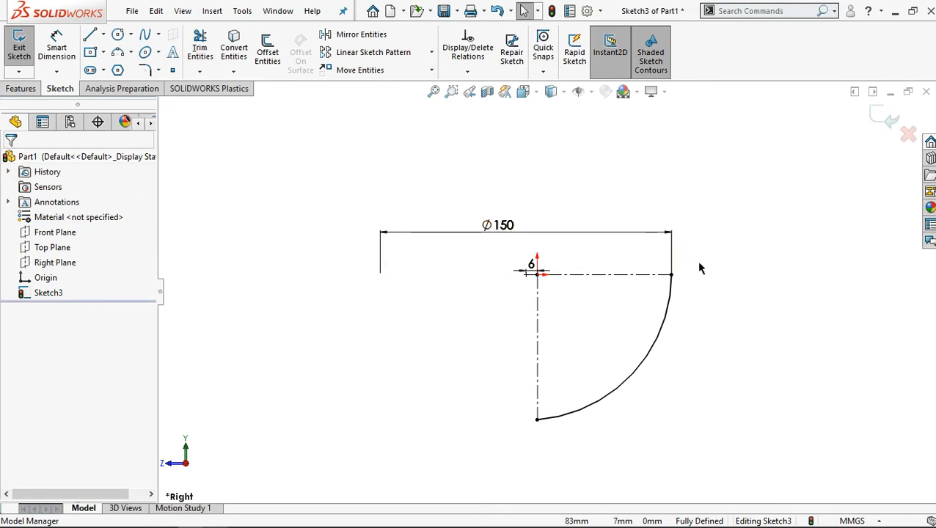
Step: Close the arc with lines about 37 mm down from its lower end, 116 mm right, 112 mm up, and 47 mm back to its upper end
middle_click_drag(704, 272, 662, 214, "ctrl")
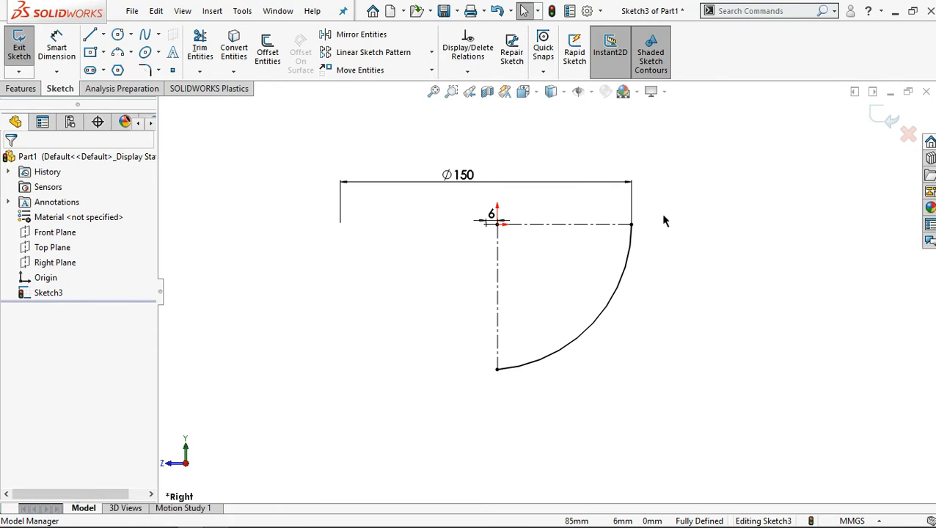
left_click(91, 36)
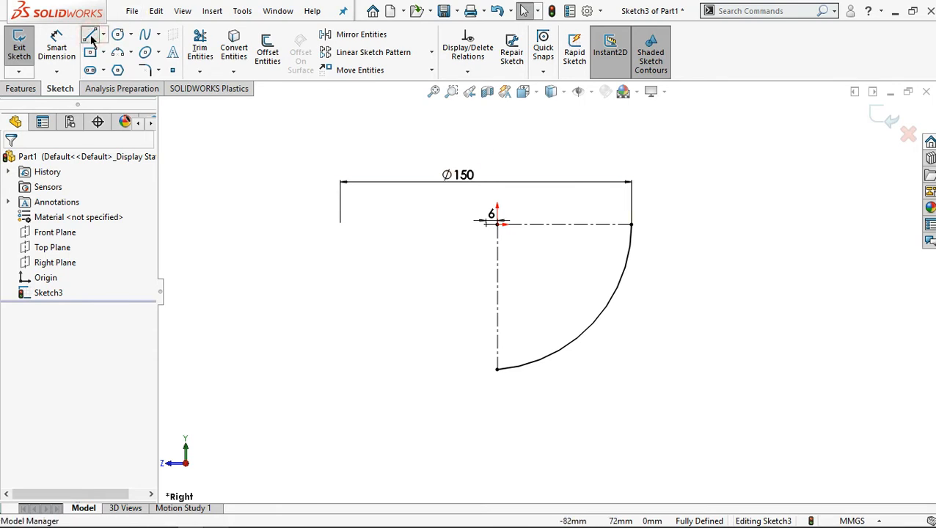
left_click(497, 371)
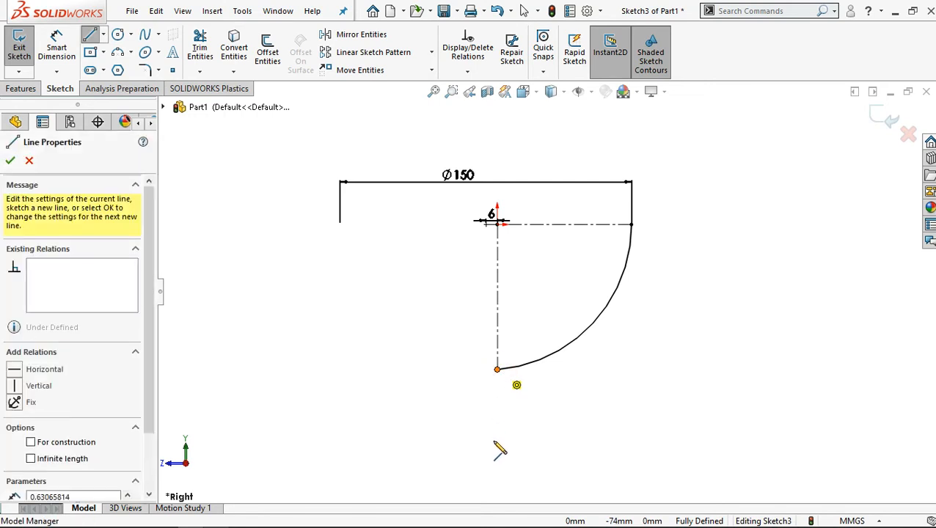
left_click(497, 443)
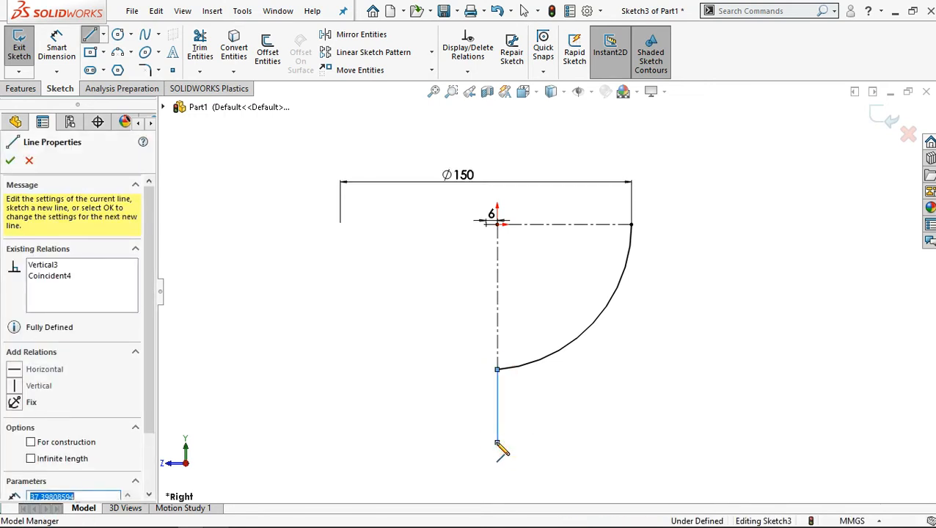
left_click(723, 442)
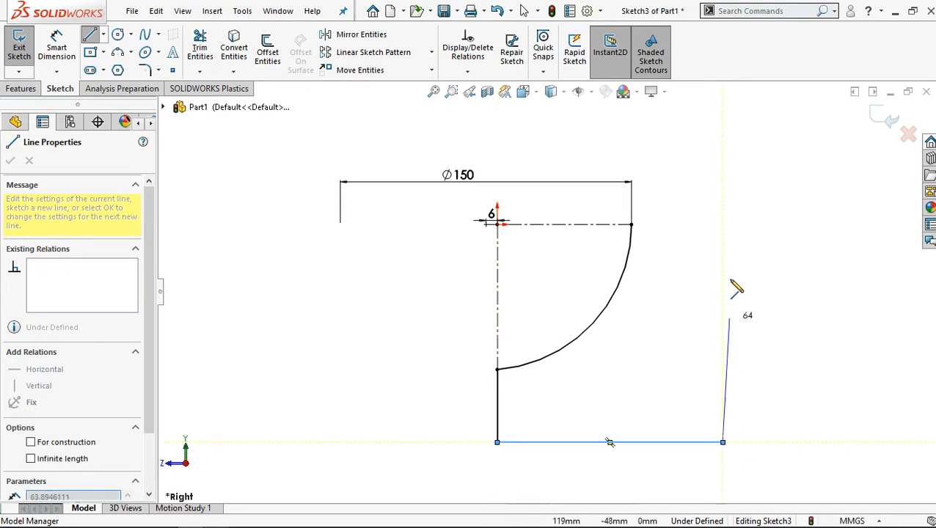
left_click(723, 225)
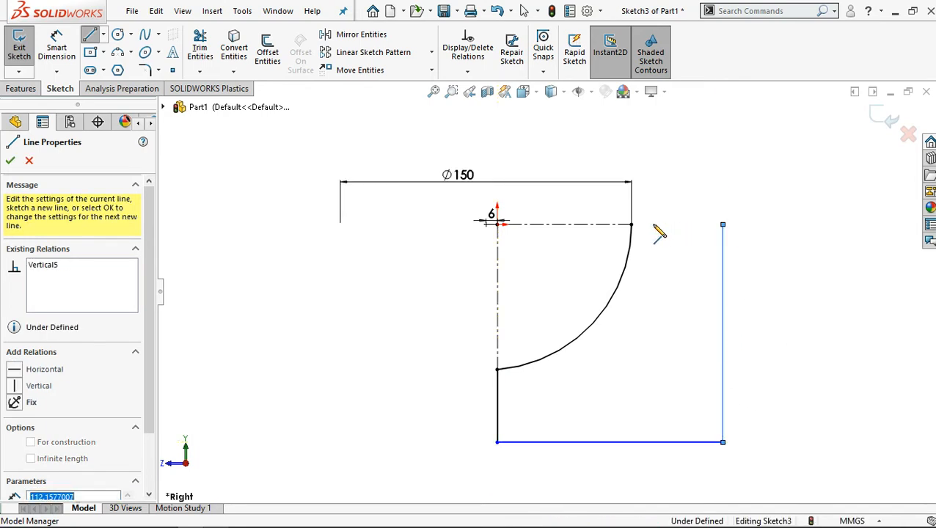
left_click(632, 225)
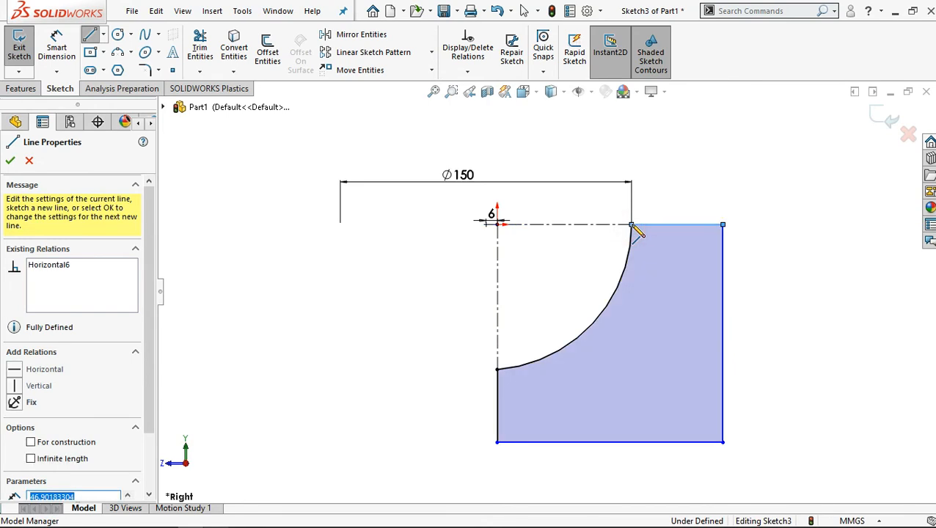
Step: Dimension the profile's bottom line and set its length to 104 mm
left_click(57, 46)
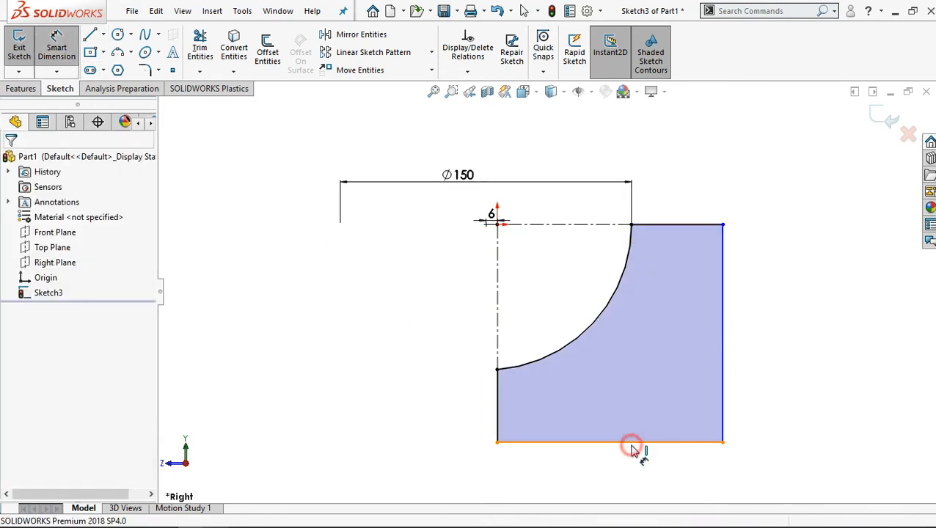
left_click(629, 470)
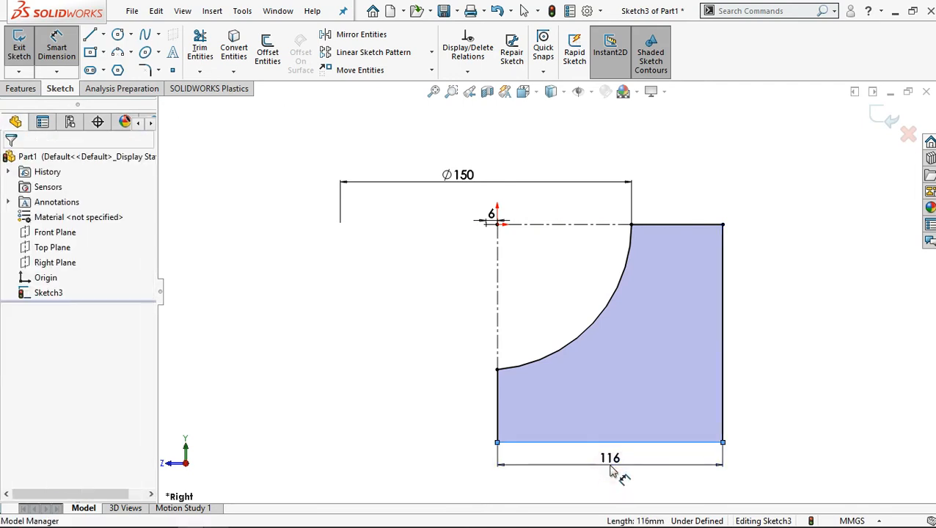
left_click(612, 470)
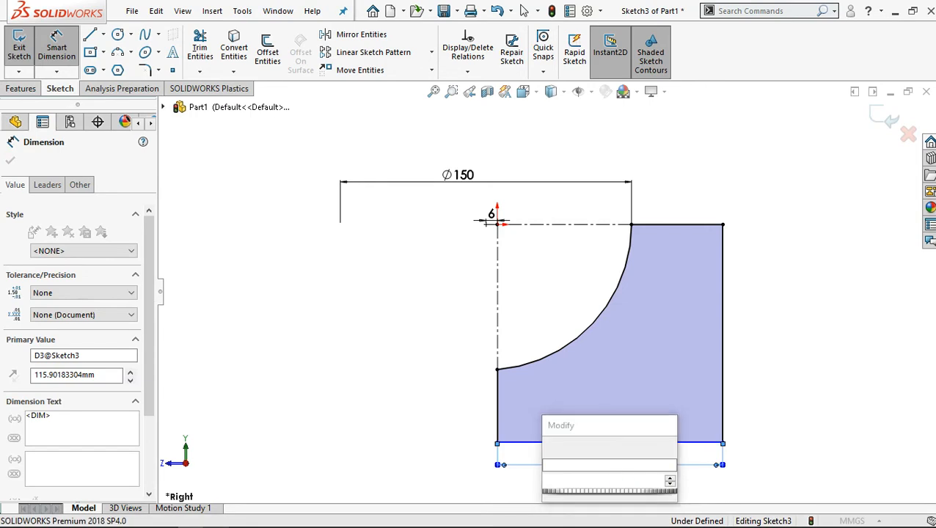
left_click(551, 448)
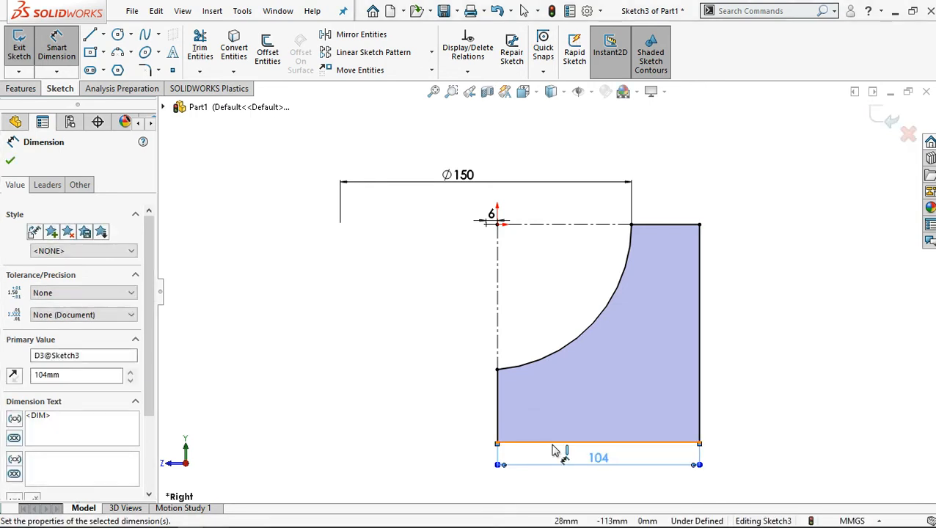
Step: Dimension the profile's right vertical line and set its length to 116 mm
left_click(700, 312)
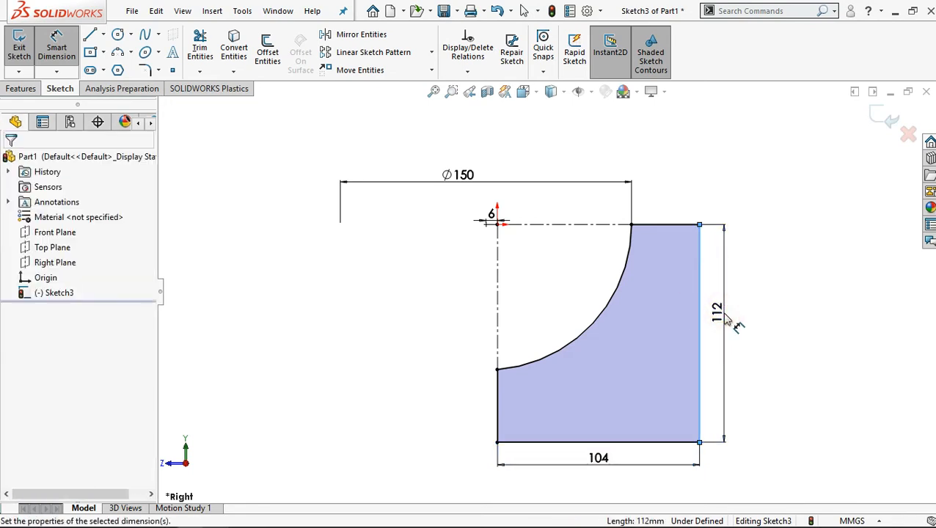
left_click(730, 317)
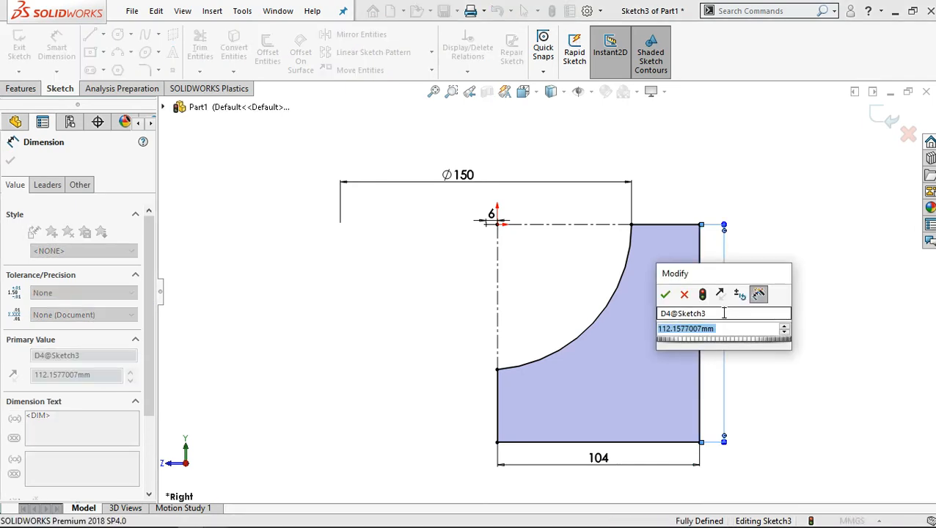
type("116")
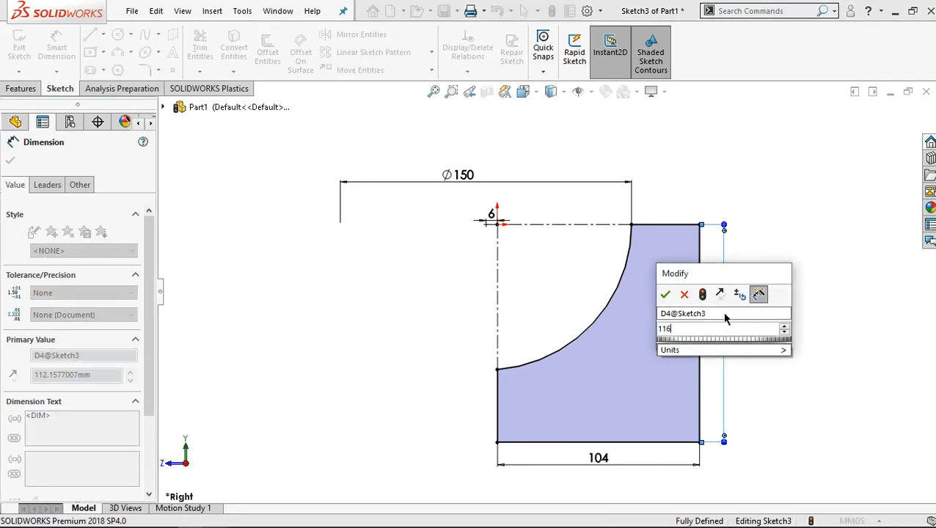
left_click(667, 296)
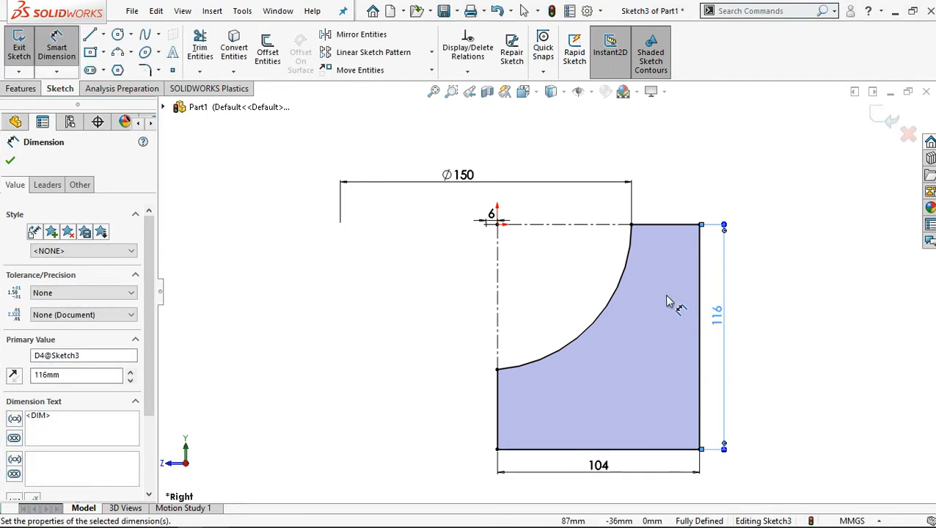
left_click(13, 162)
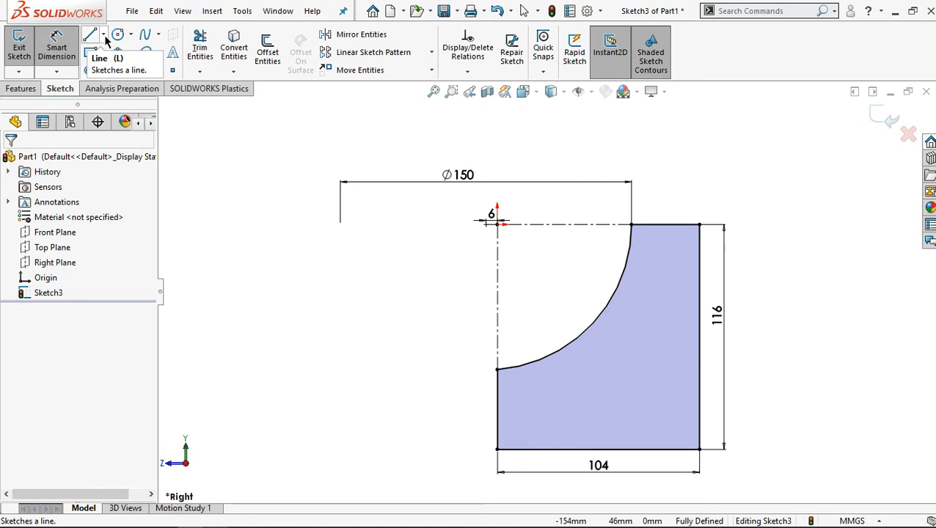
Step: Sketch lines from the profile's upper-right corner about 14 mm up, 55 mm left, 14 mm down and 20 mm right to the arc's upper end
left_click(104, 35)
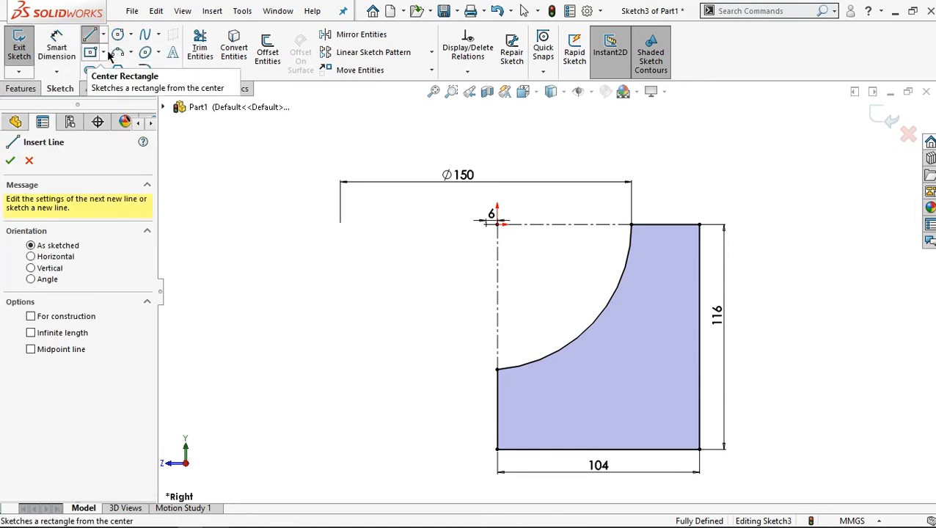
left_click(702, 224)
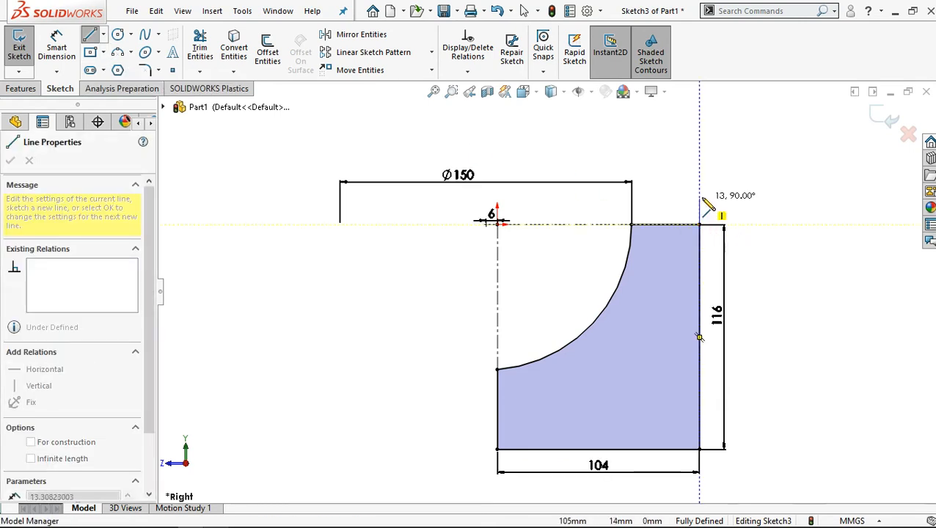
left_click(699, 197)
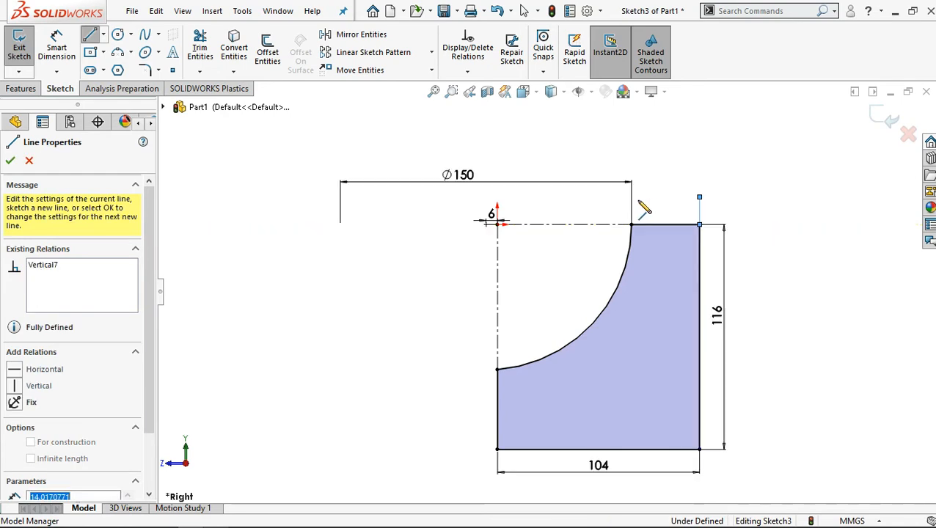
left_click(593, 196)
left_click(593, 224)
left_click(631, 224)
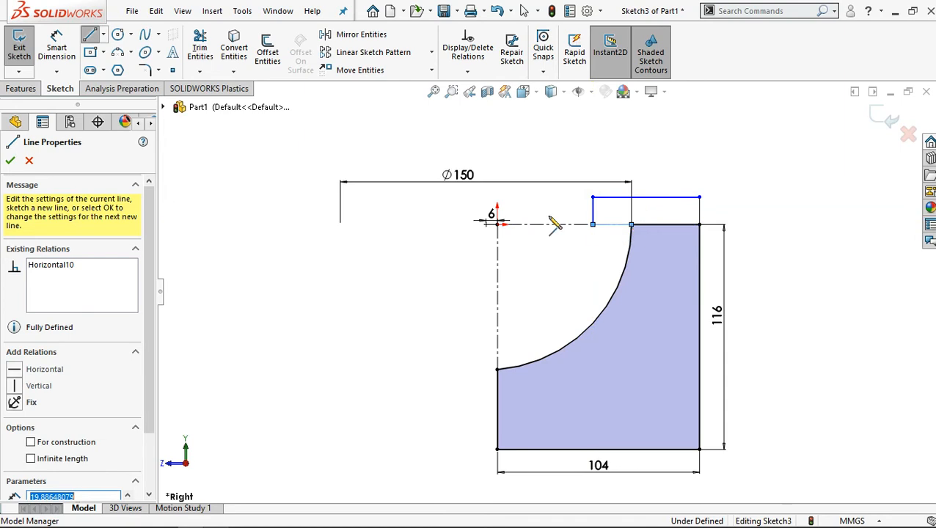
Step: Dimension the short vertical line above the profile's upper-right corner and set its length to 13 mm
left_click(56, 48)
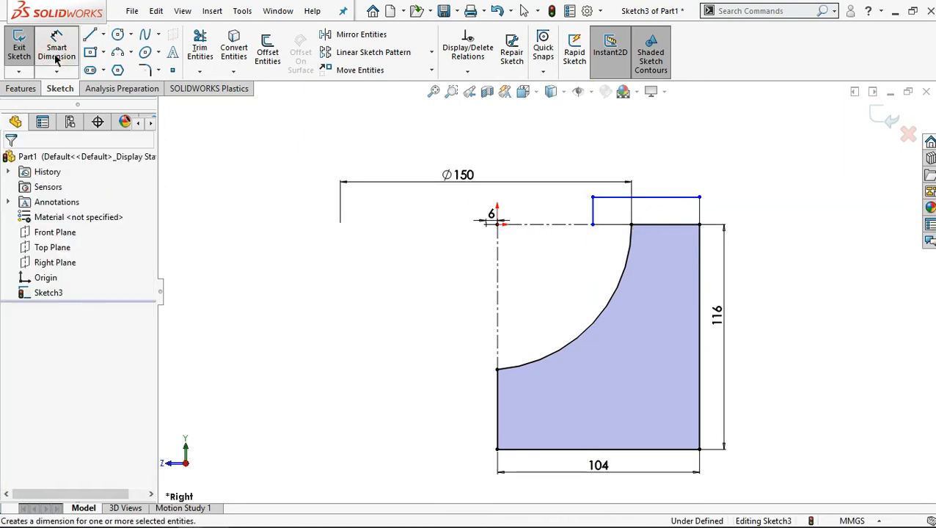
left_click(702, 211)
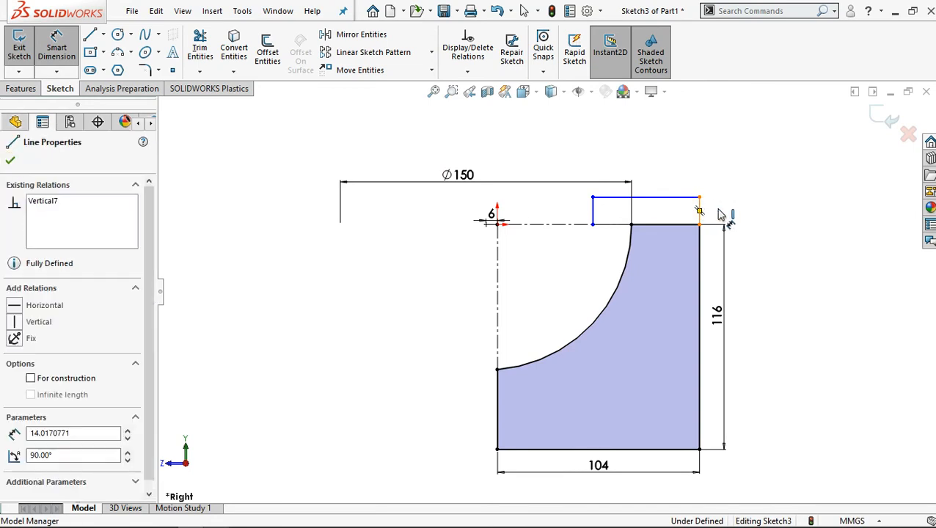
left_click(726, 216)
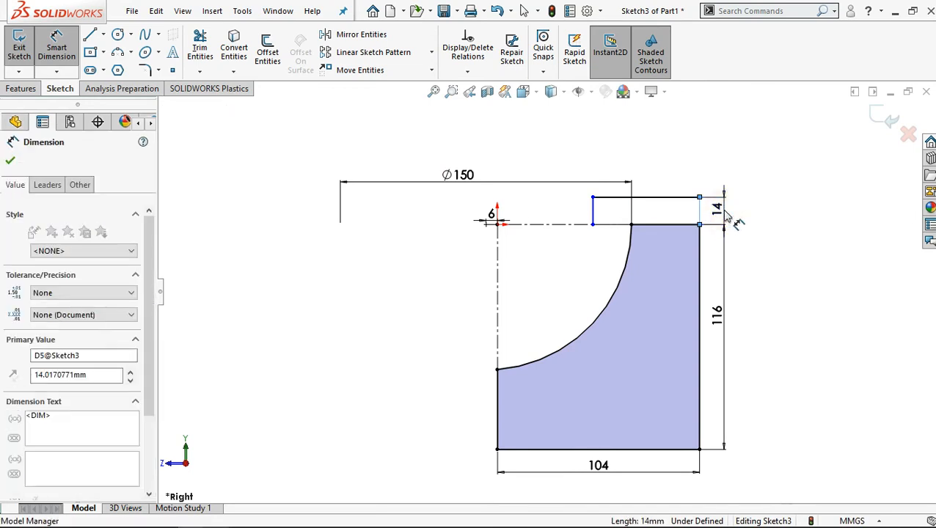
type("13")
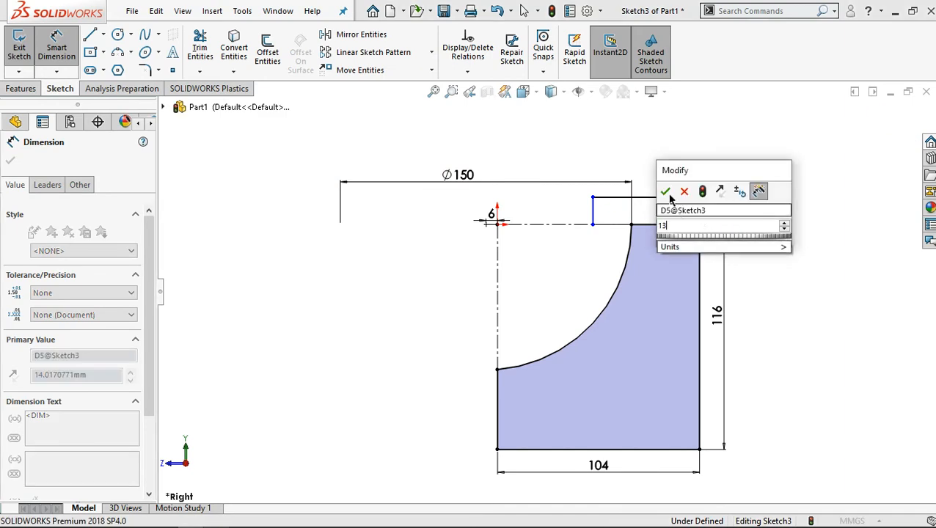
left_click(665, 192)
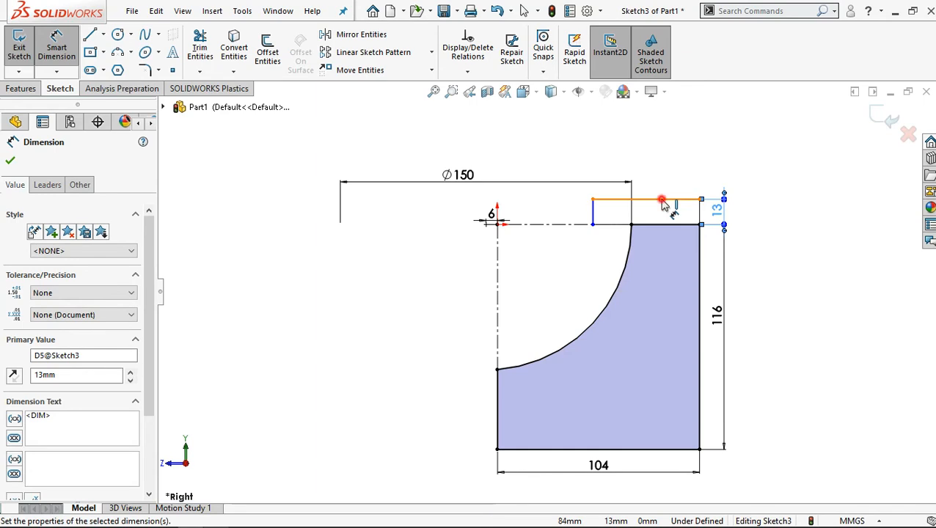
Step: Dimension the topmost horizontal line of the small upper rectangle and set its length to 38 mm
left_click(662, 192)
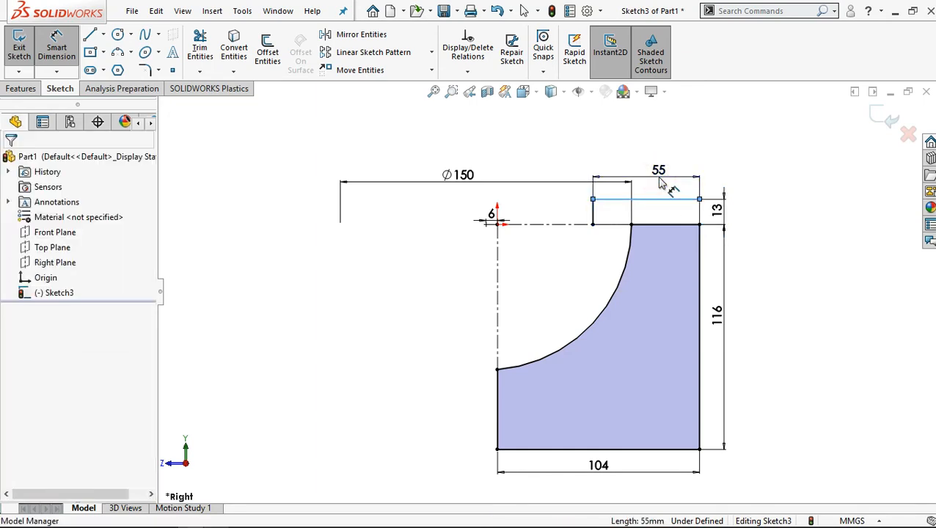
left_click(662, 184)
type("38")
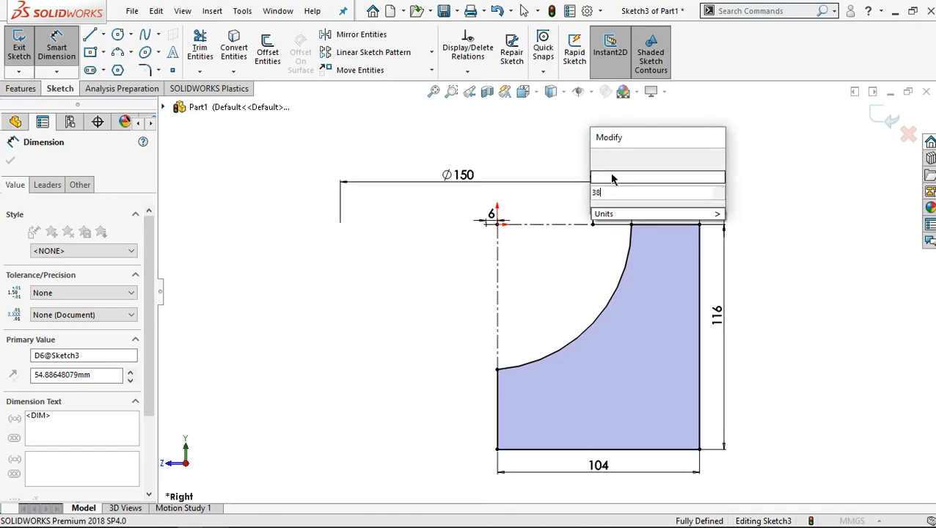
left_click(599, 158)
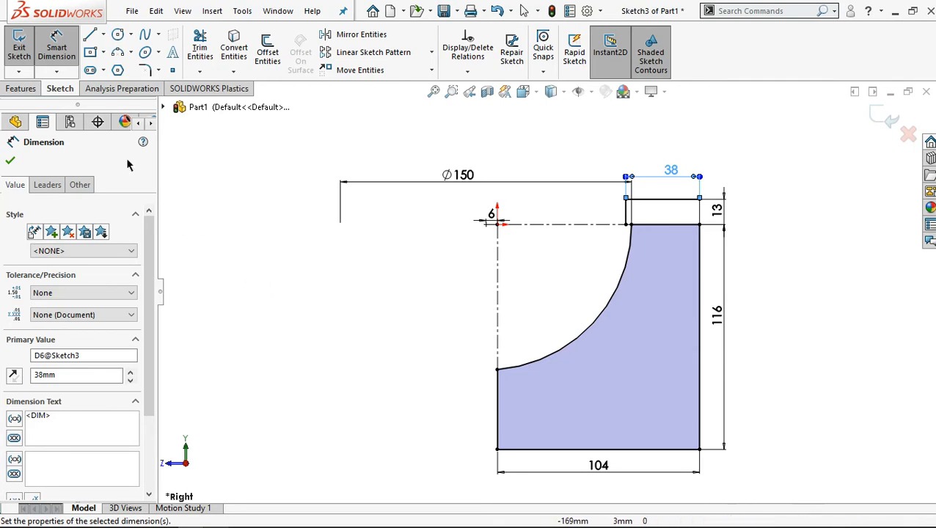
Step: Sketch a horizontal straight slot near the profile's bottom edge, about 65 mm between centers and about 18 mm wide
left_click(105, 70)
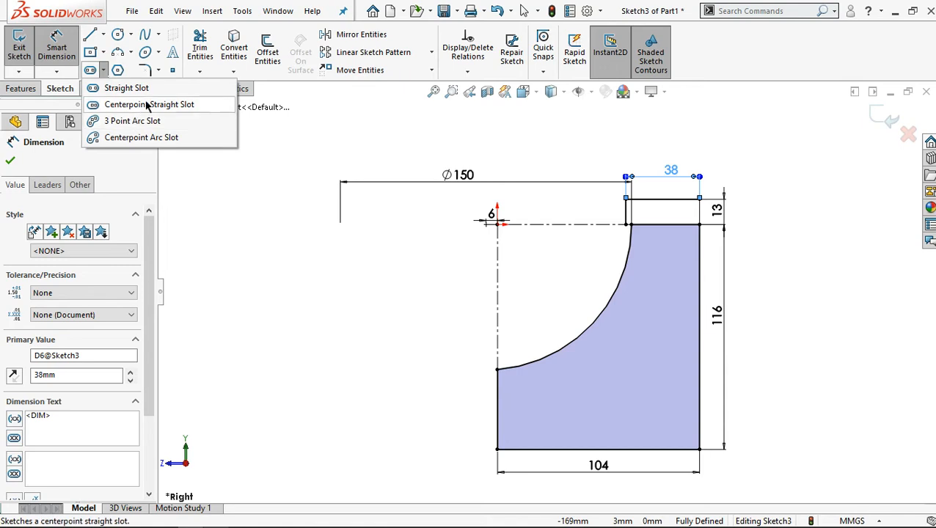
left_click(536, 409)
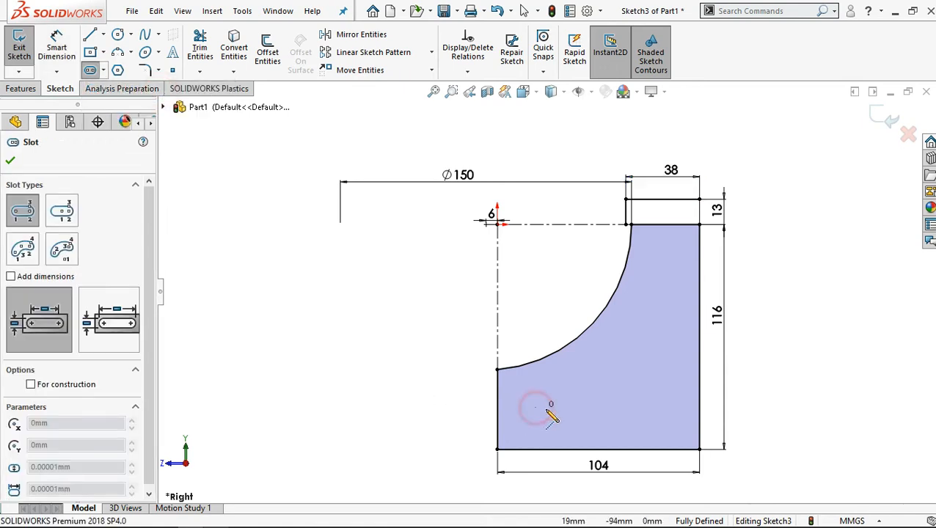
left_click(662, 408)
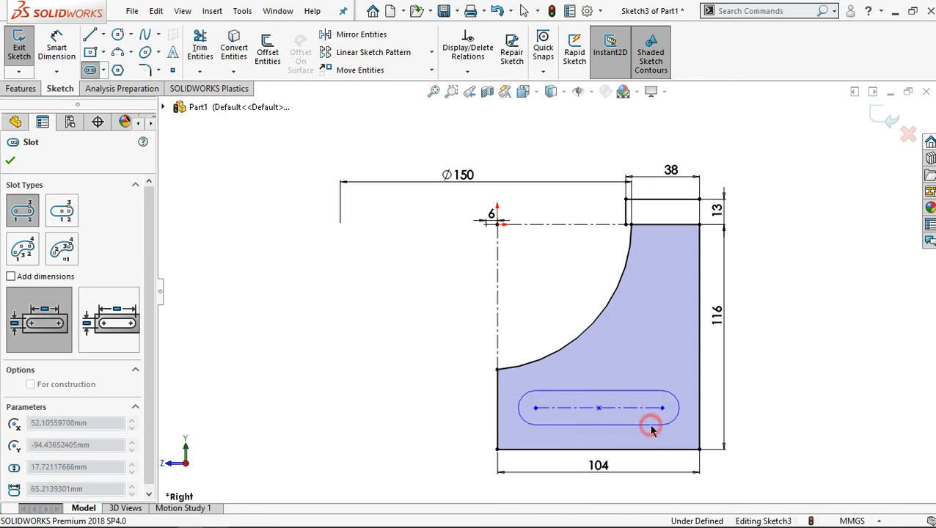
left_click(651, 428)
key("Escape")
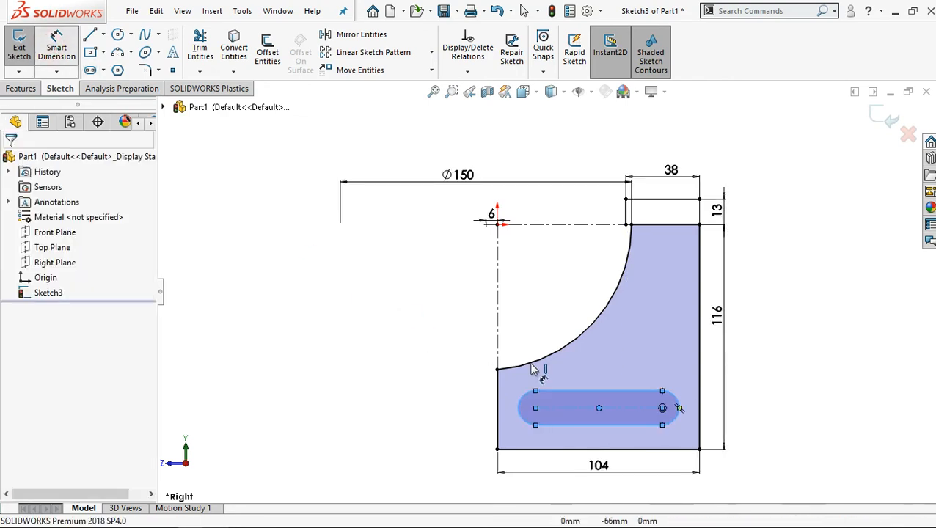
Step: Dimension the slot's width between its two straight sides and set it to 13 mm
left_click(578, 390)
left_click(580, 428)
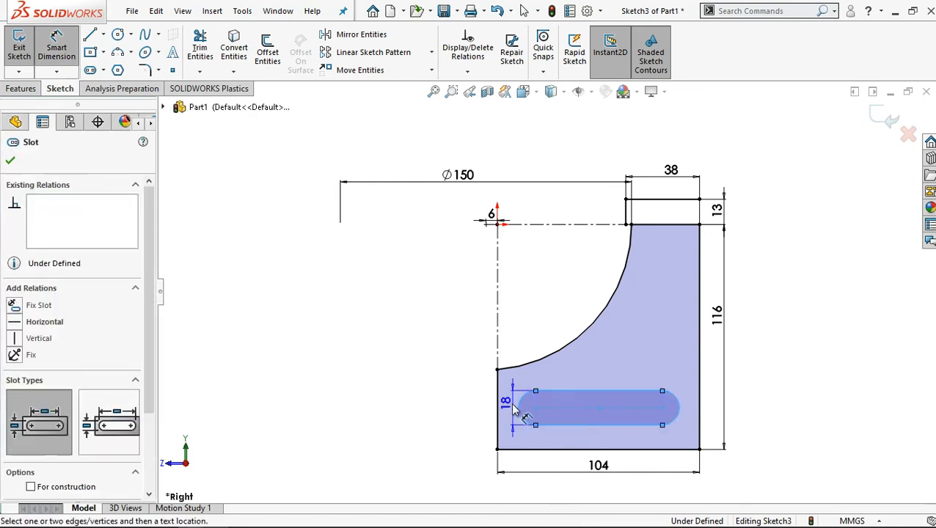
left_click(500, 408)
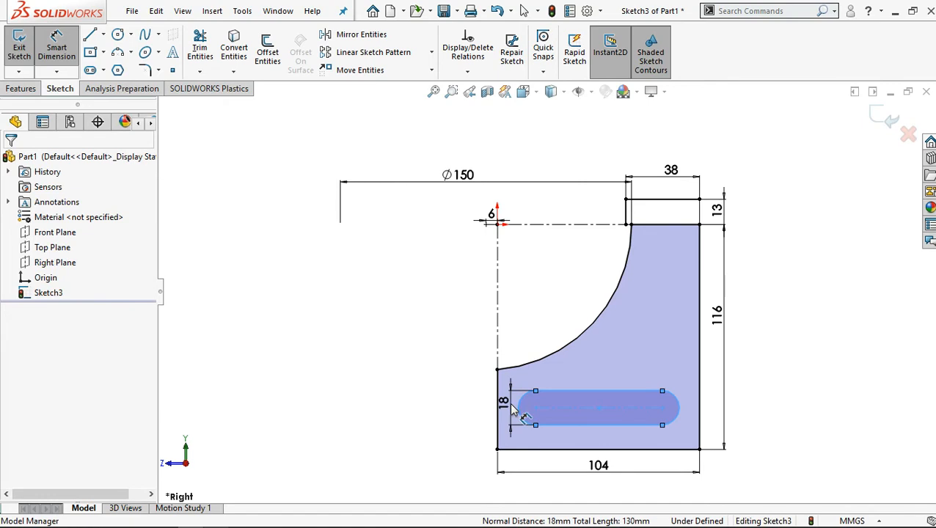
left_click(517, 414)
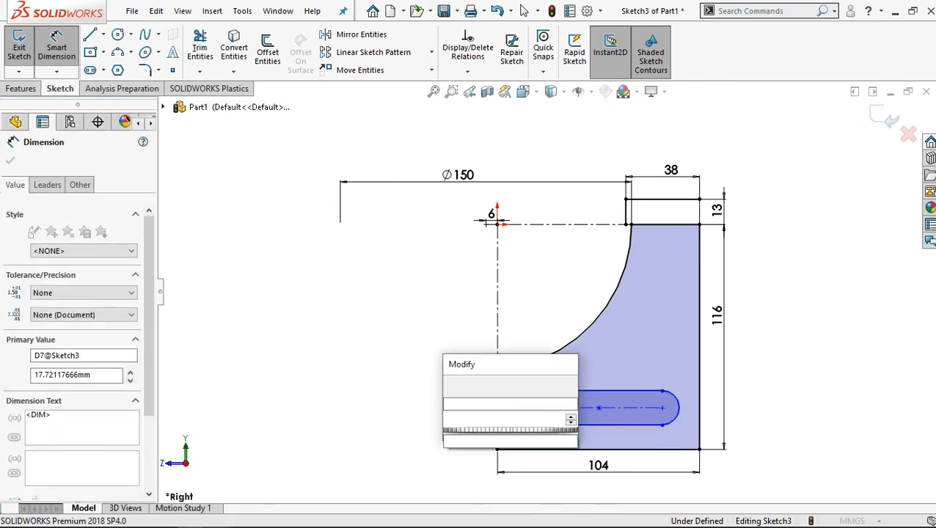
left_click(456, 386)
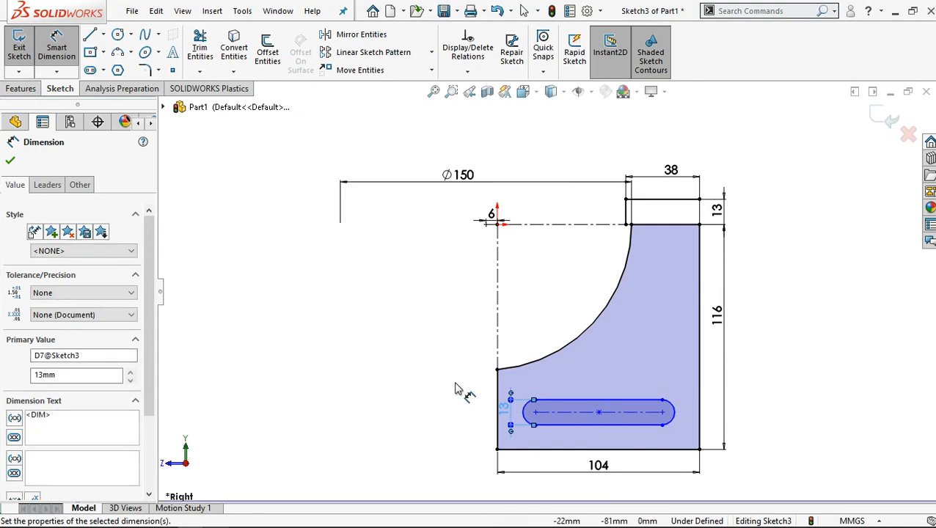
Step: Dimension the distance between the slot's two arc centers and set it to 50 mm
left_click(658, 422)
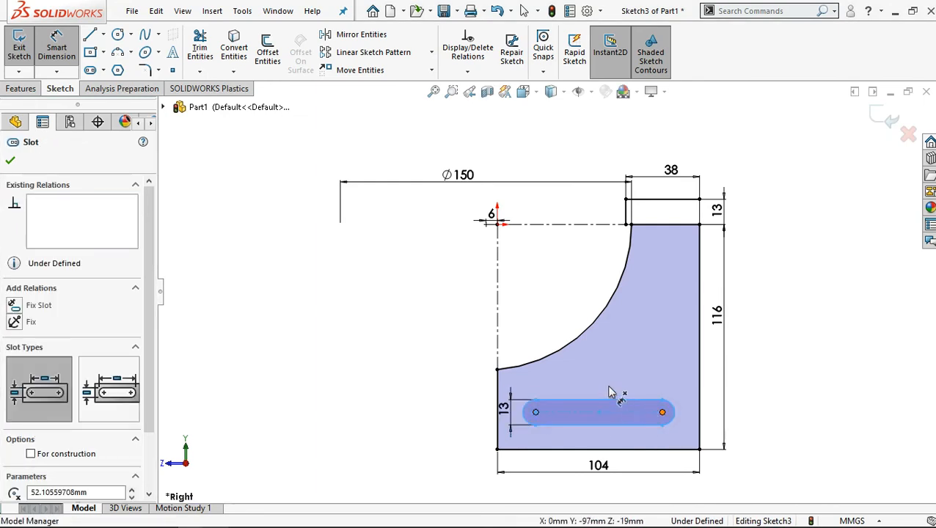
left_click(613, 411)
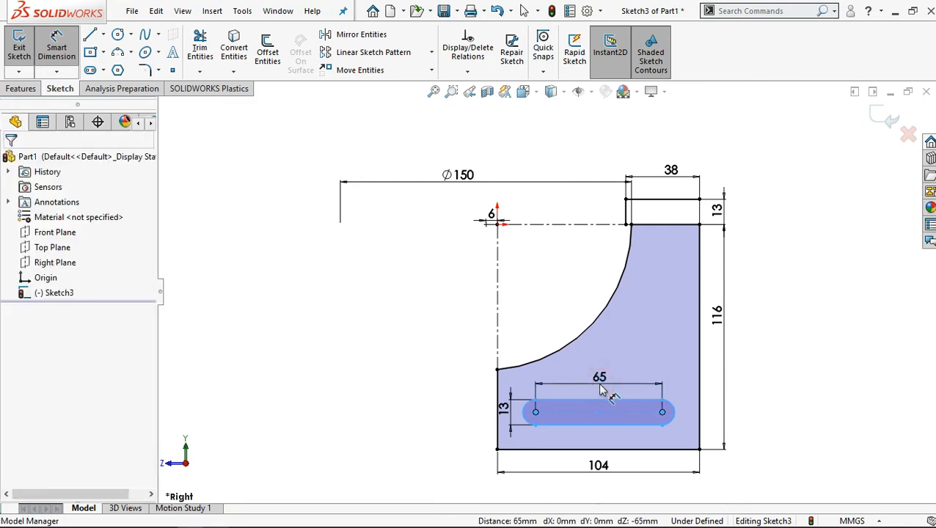
left_click(600, 391)
type("50")
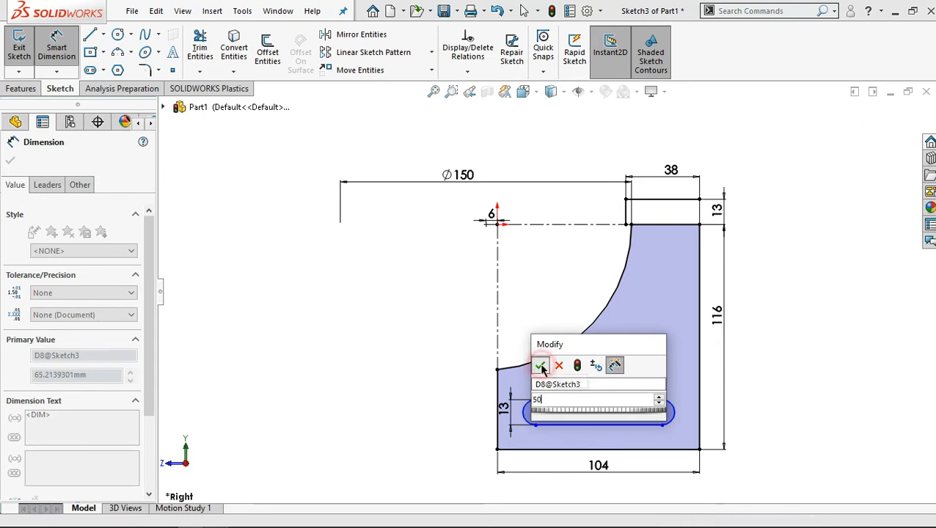
left_click(543, 364)
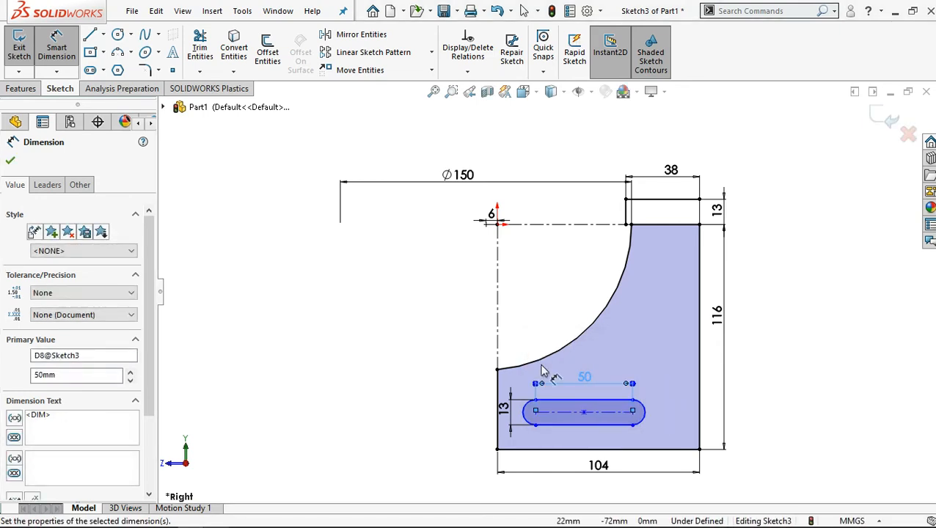
Step: Dimension from the profile's left vertical line to the slot's left arc center and set the distance to 28 mm
left_click(504, 440)
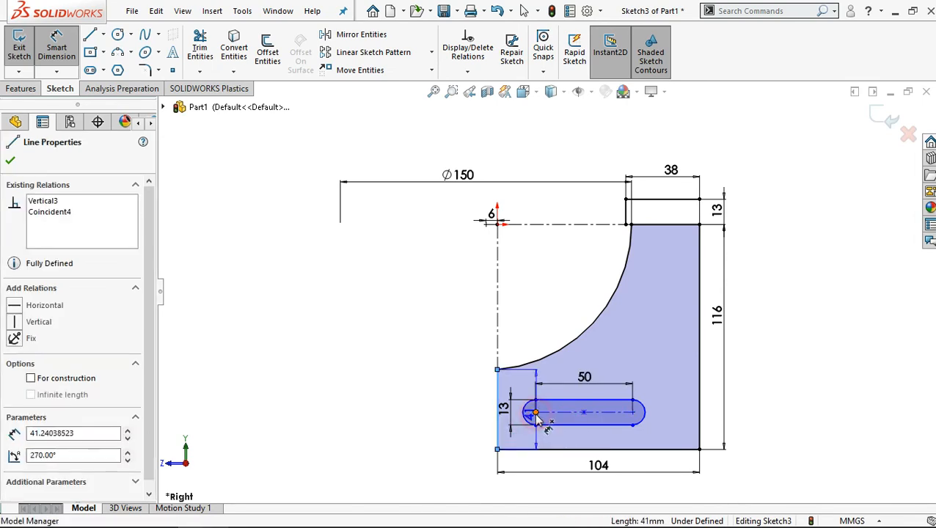
left_click(536, 412)
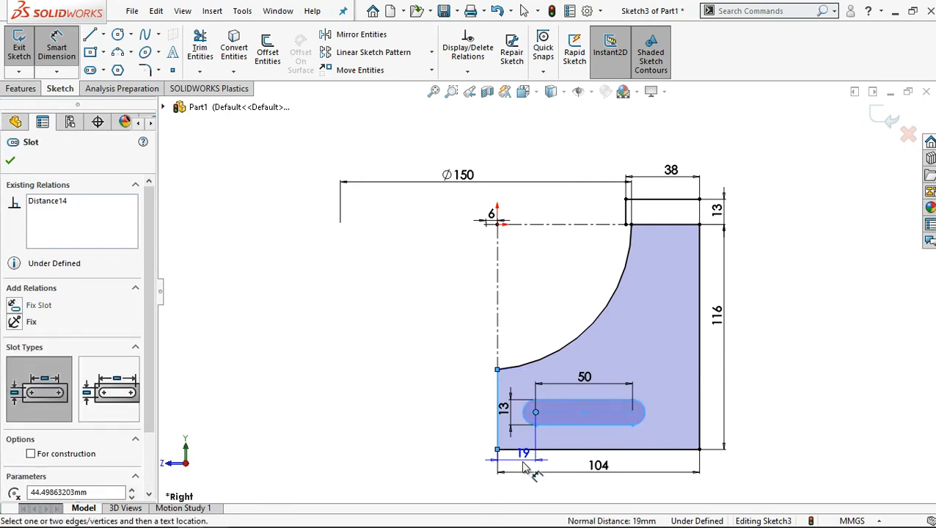
left_click(522, 471)
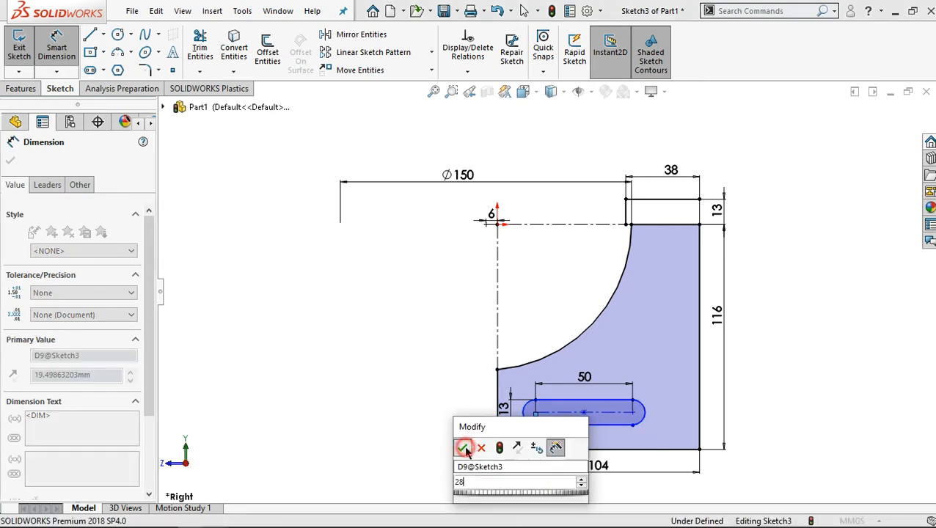
left_click(464, 446)
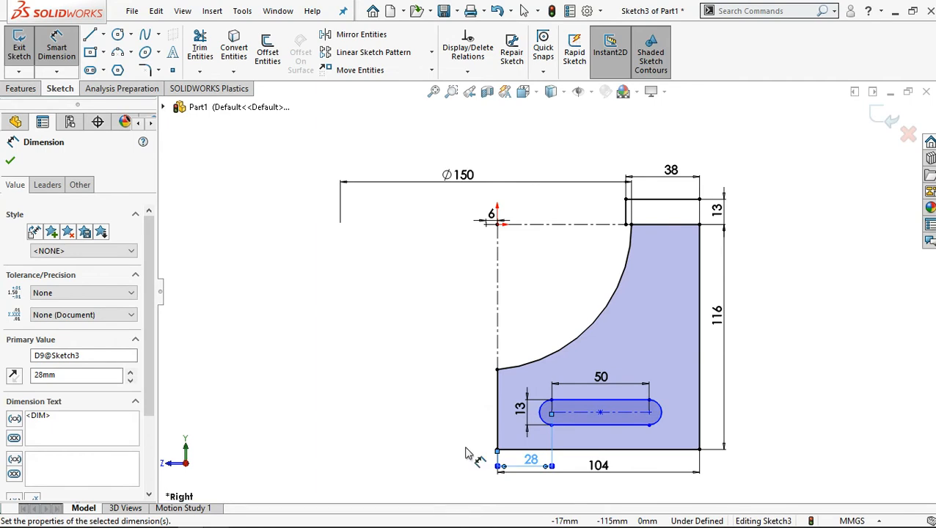
Step: Dimension from the slot's right arc center to the profile's bottom line, set the distance to 22 mm, and finish dimensioning
left_click(650, 413)
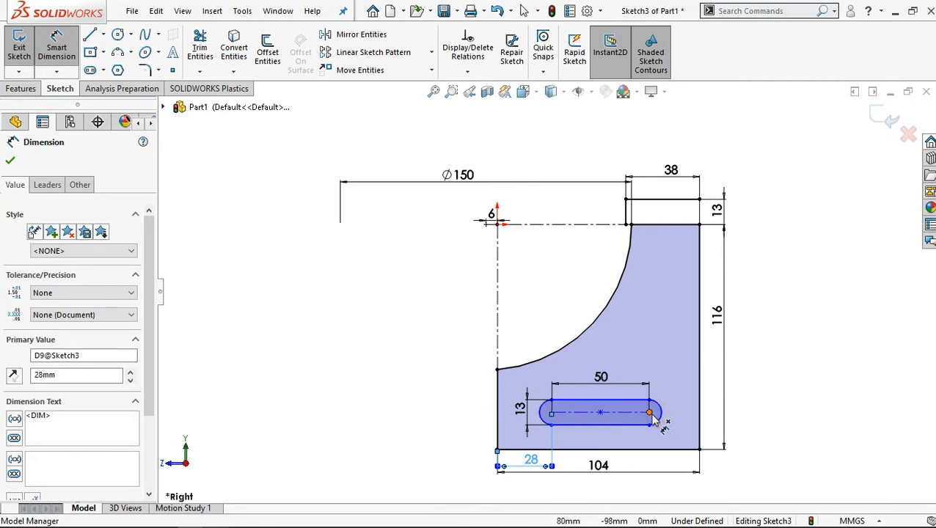
left_click(639, 456)
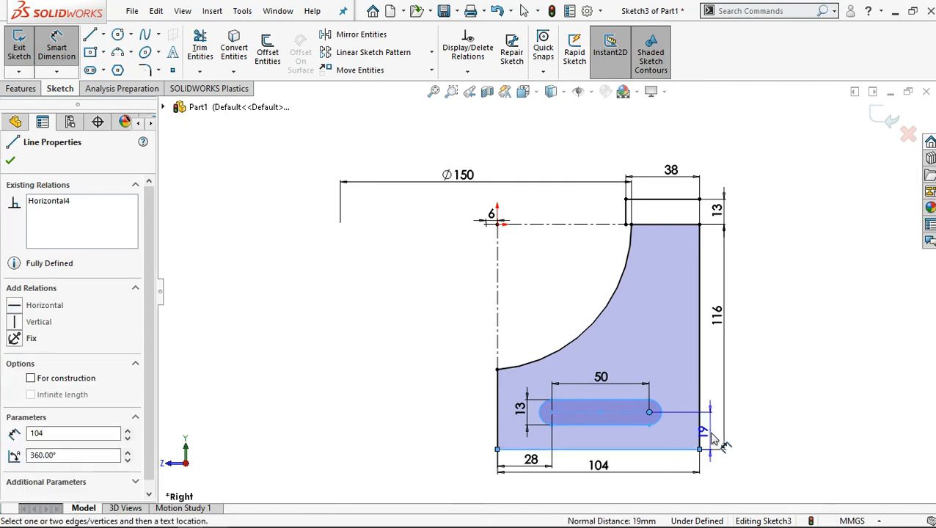
left_click(715, 434)
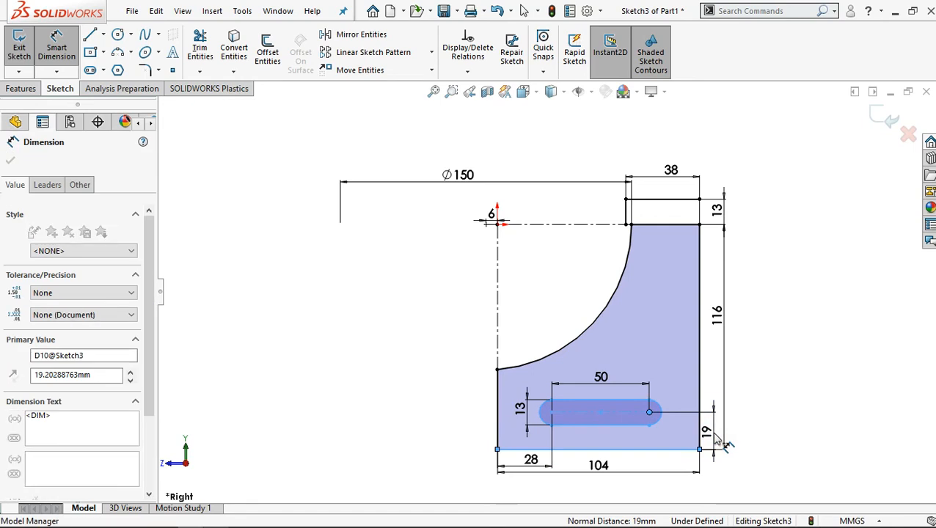
type("22")
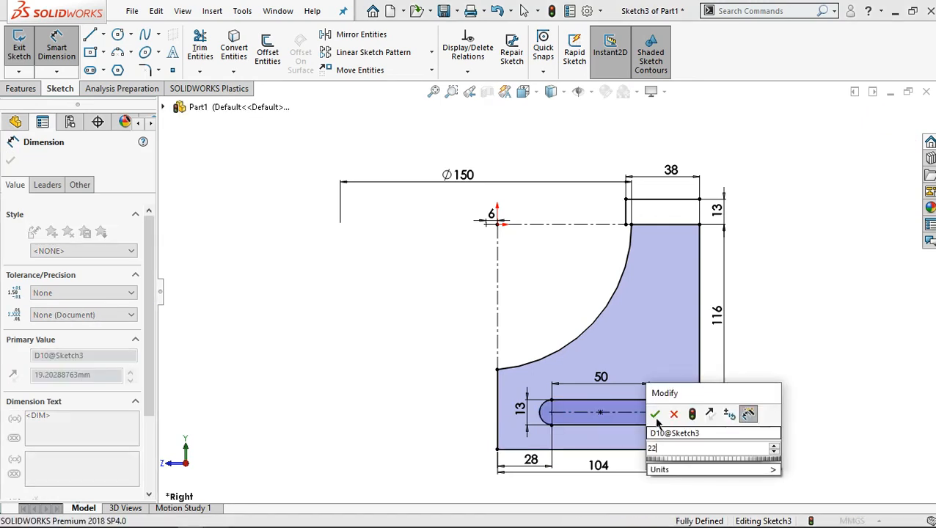
left_click(656, 415)
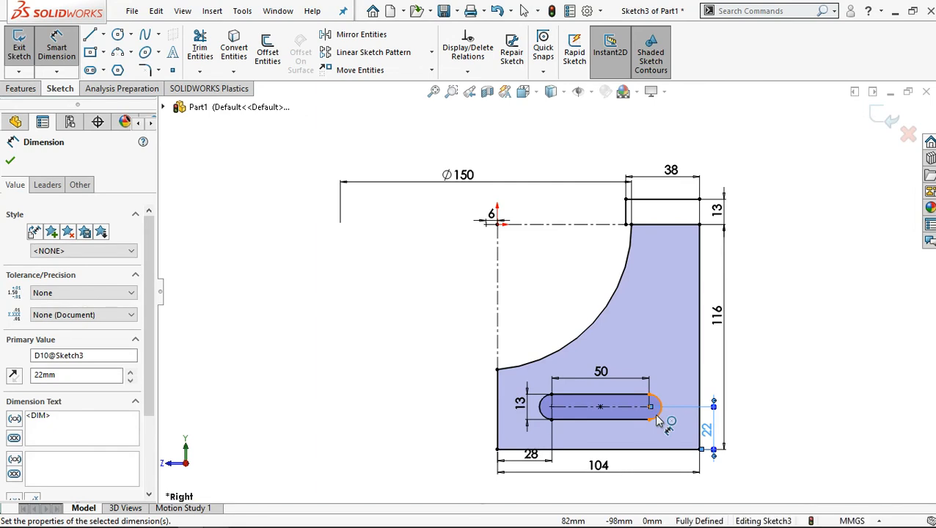
left_click(10, 160)
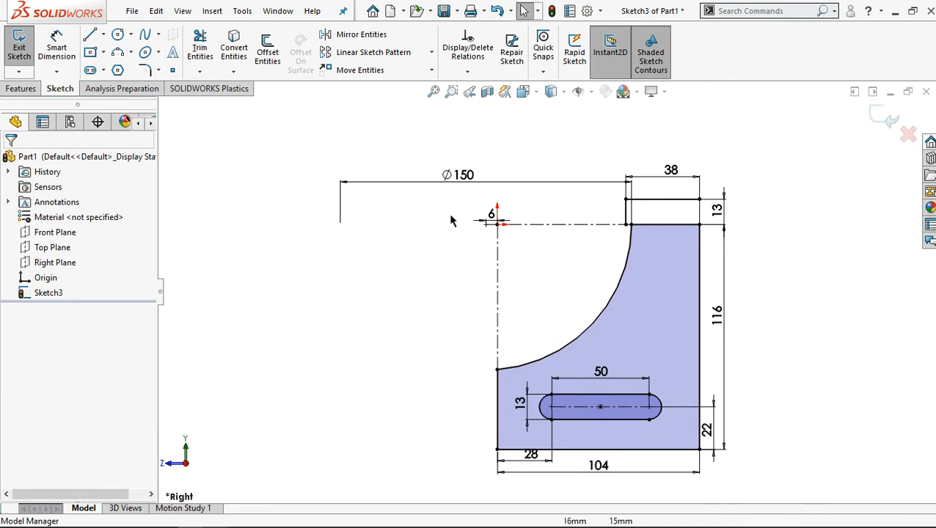
Step: Extrude the large lower profile region around the slot as a 13 mm blind boss
left_click(22, 88)
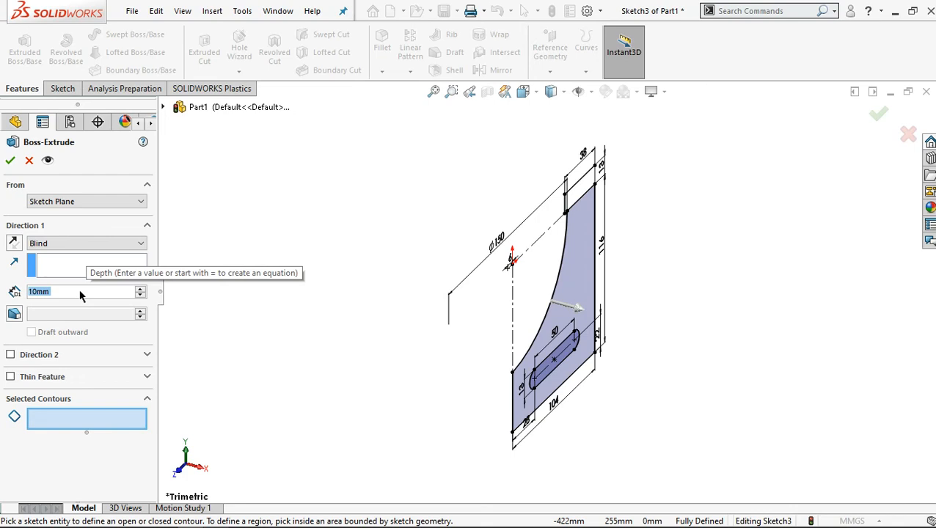
type("13")
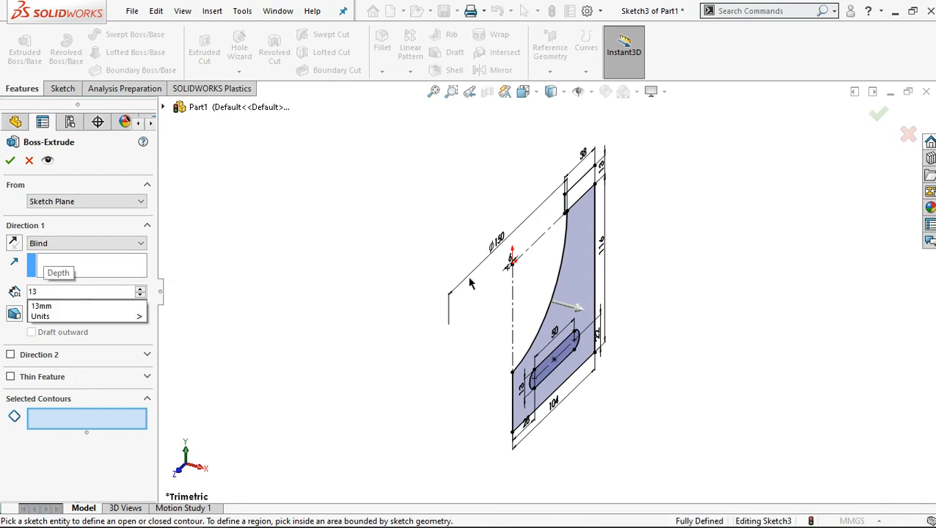
left_click(574, 283)
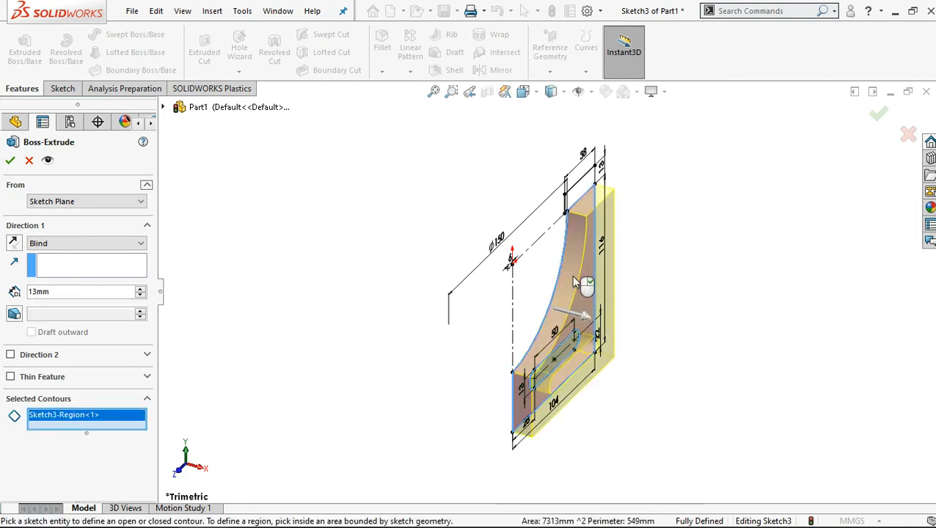
left_click(10, 160)
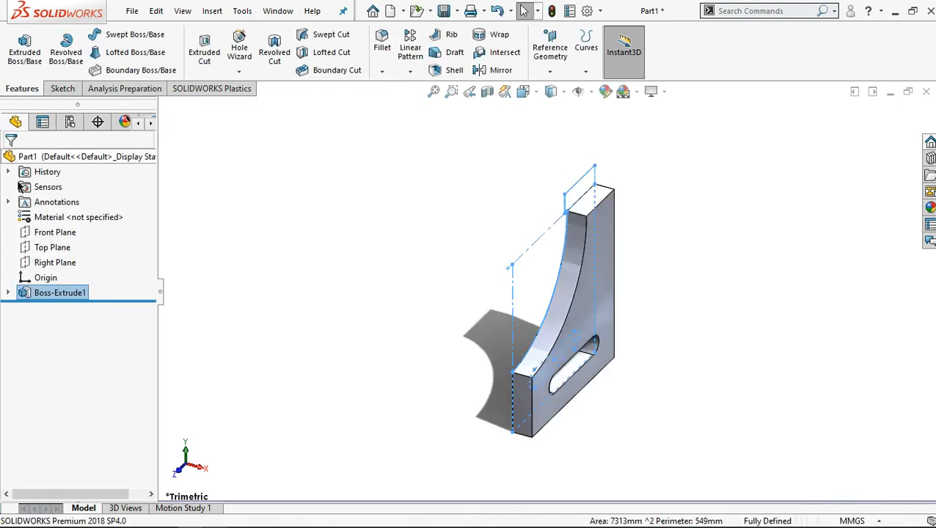
Step: Reuse the first extrusion's sketch for a new boss extrusion, selecting the upper rectangle region and setting the blind depth to 92-6 mm
left_click(8, 294)
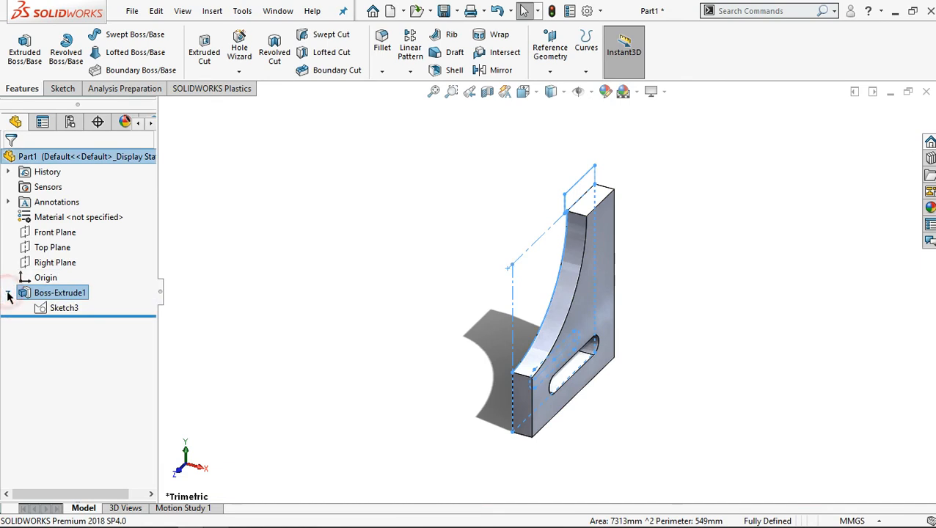
left_click(56, 311)
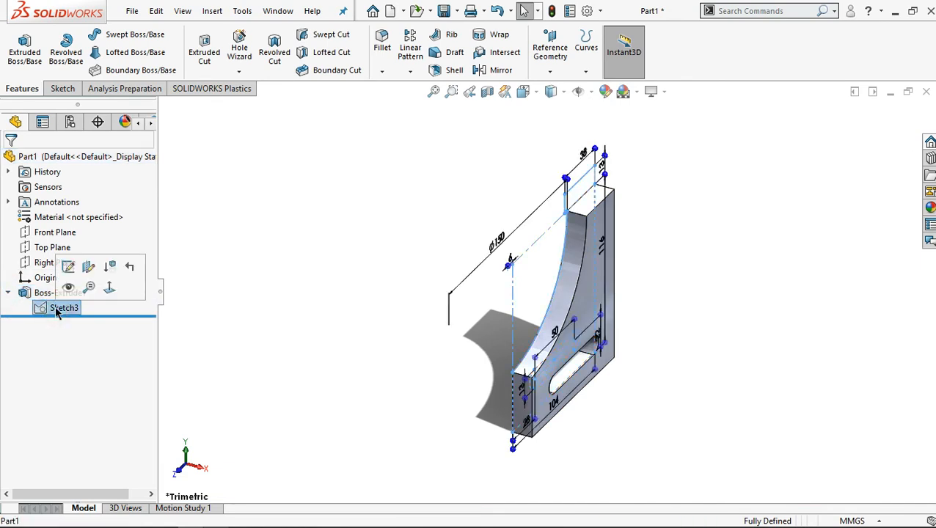
left_click(32, 63)
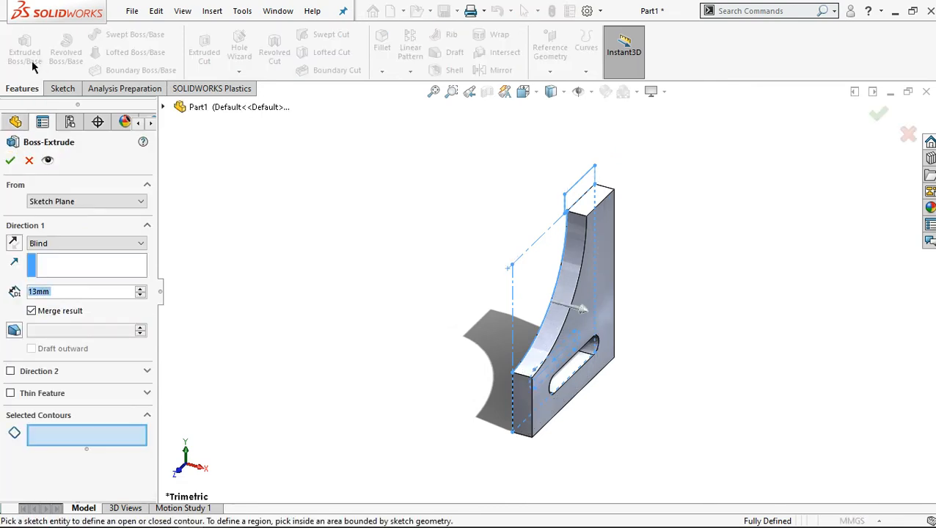
left_click(70, 292)
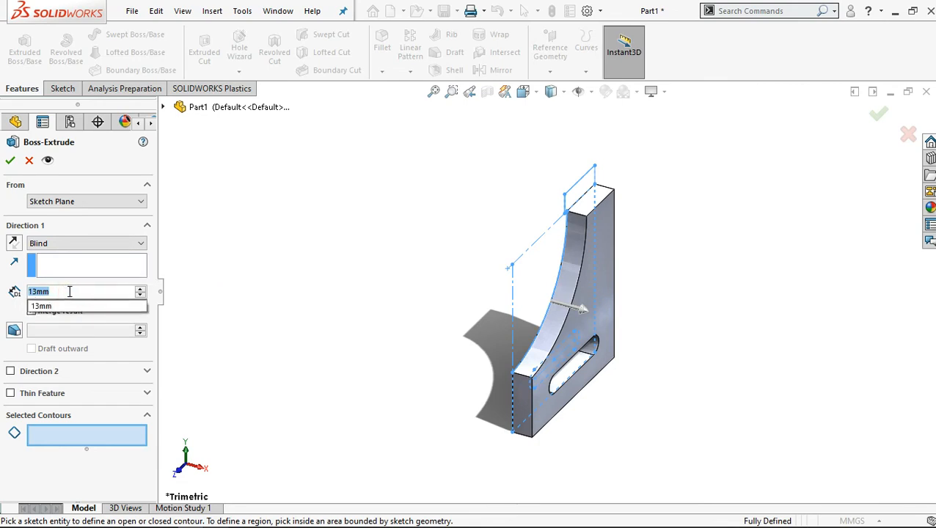
type("9")
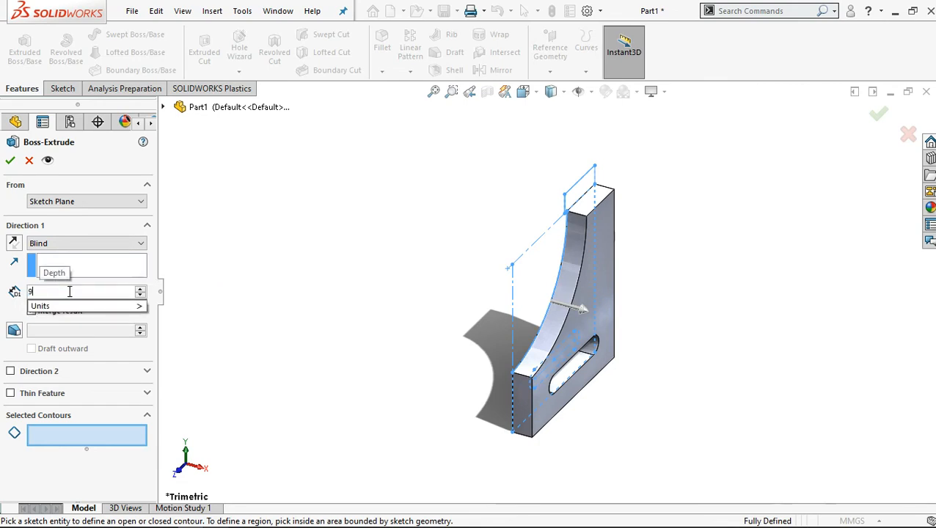
type("2-")
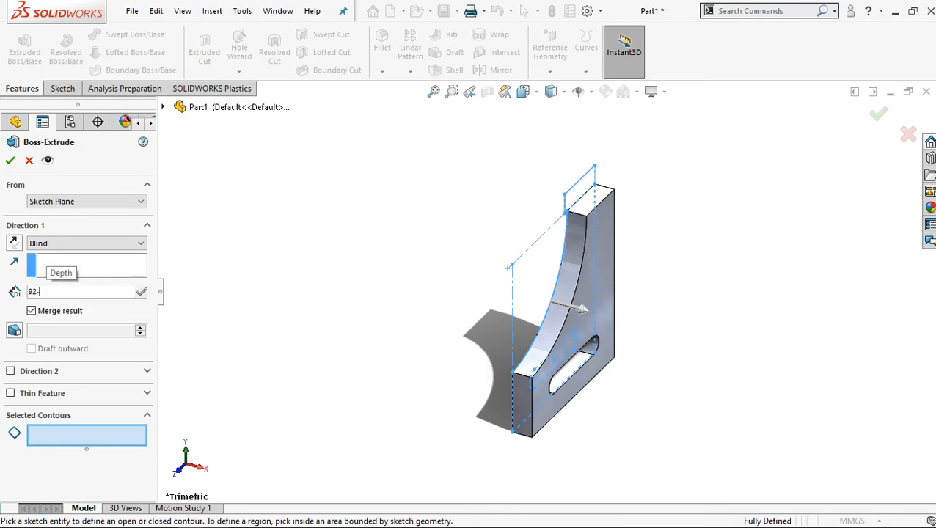
type("6")
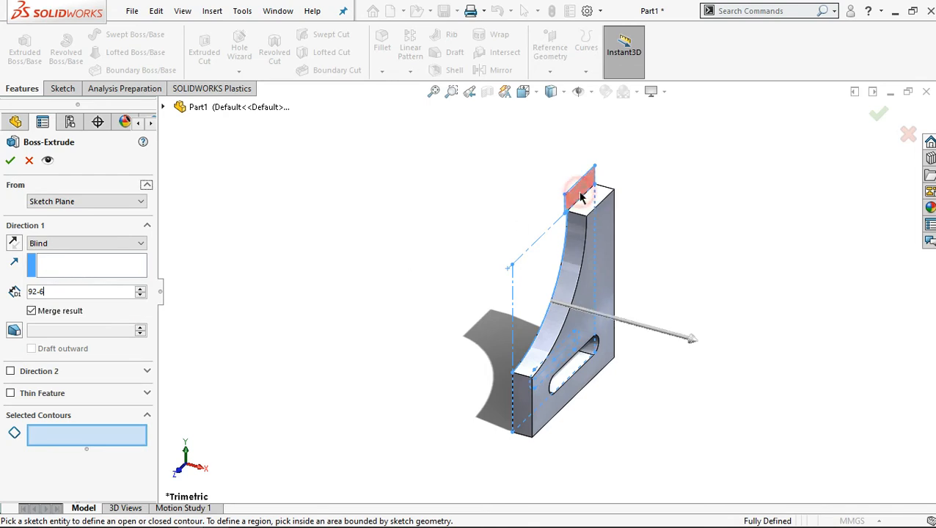
left_click(580, 196)
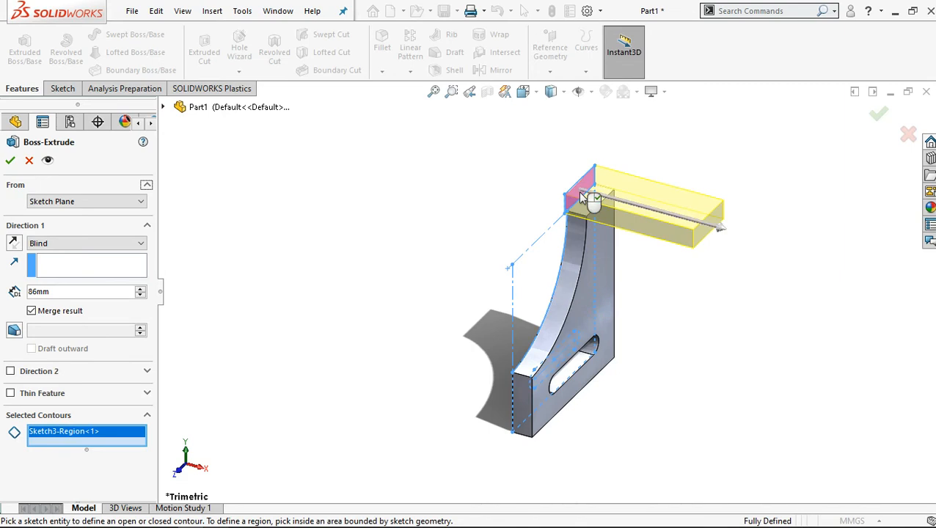
Step: Add a second blind direction of 6 mm to the upper rectangle's extrusion and finish the feature
left_click(10, 372)
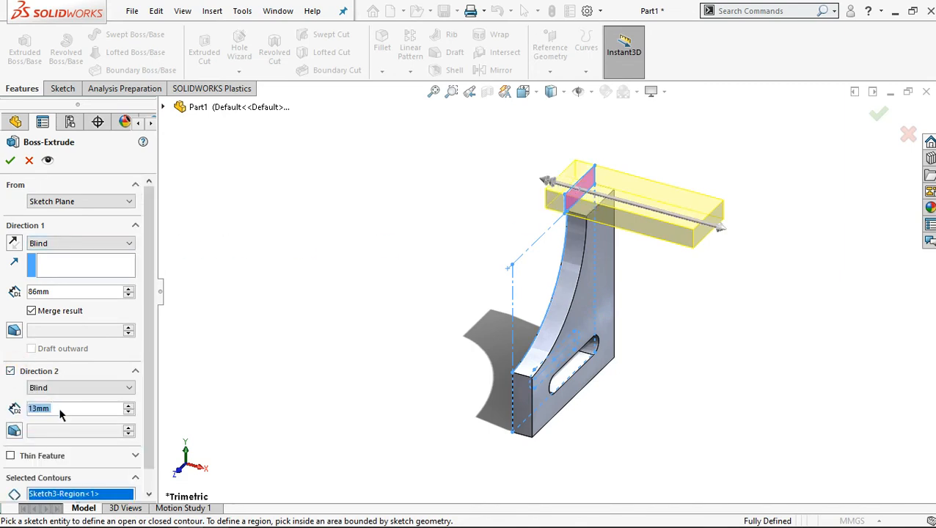
left_click(58, 411)
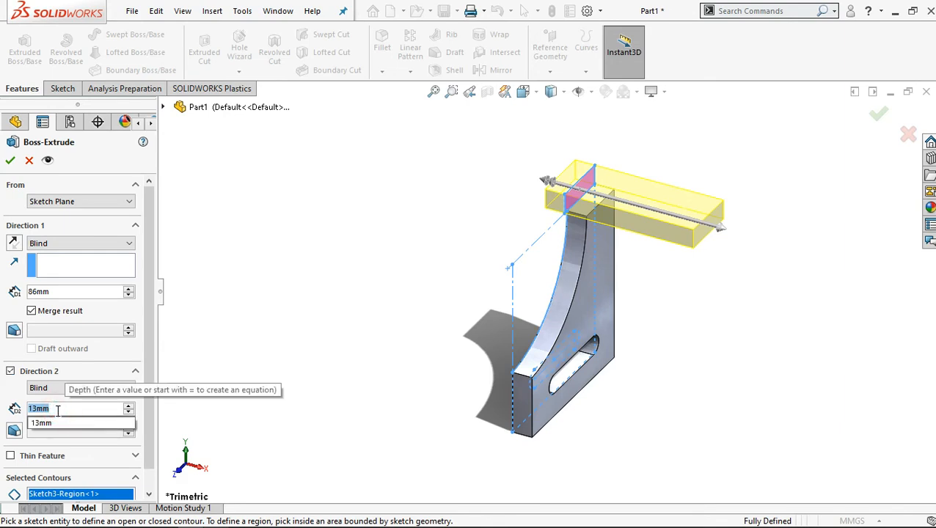
type("6")
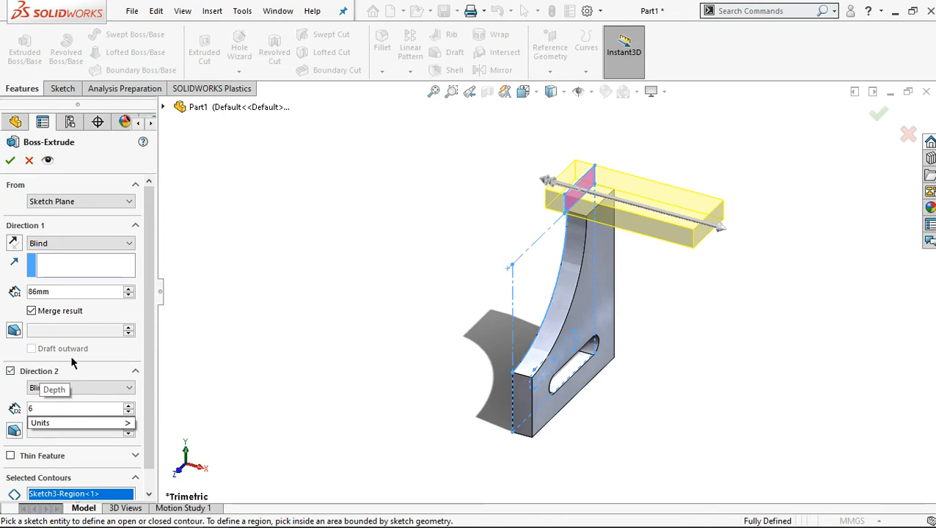
left_click(15, 389)
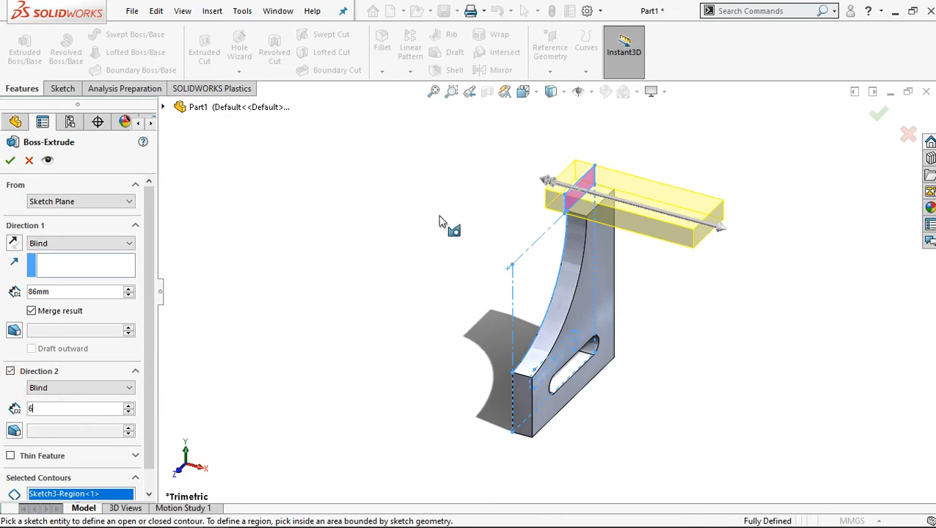
left_click(11, 161)
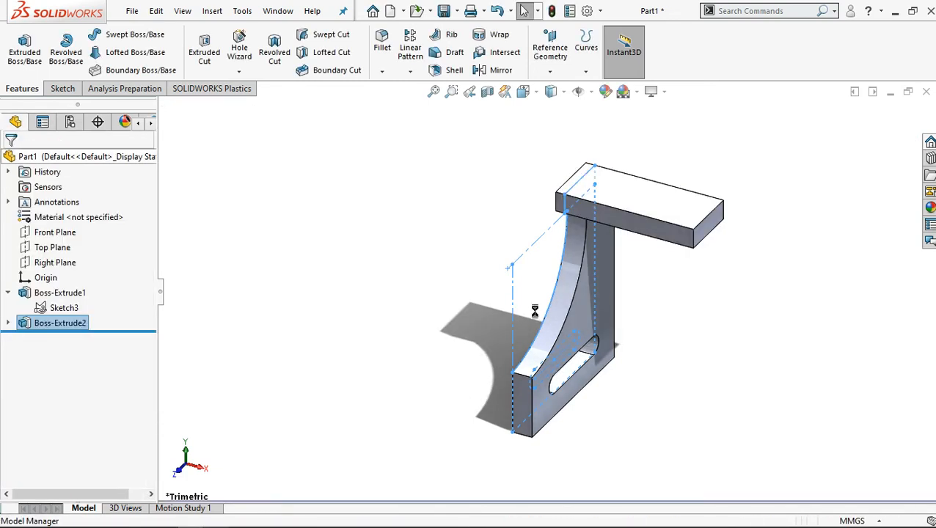
Step: Create a reference plane offset 16 mm from the bracket's flat T-shaped back face, with the offset flipped toward the body
middle_click_drag(637, 375, 632, 237)
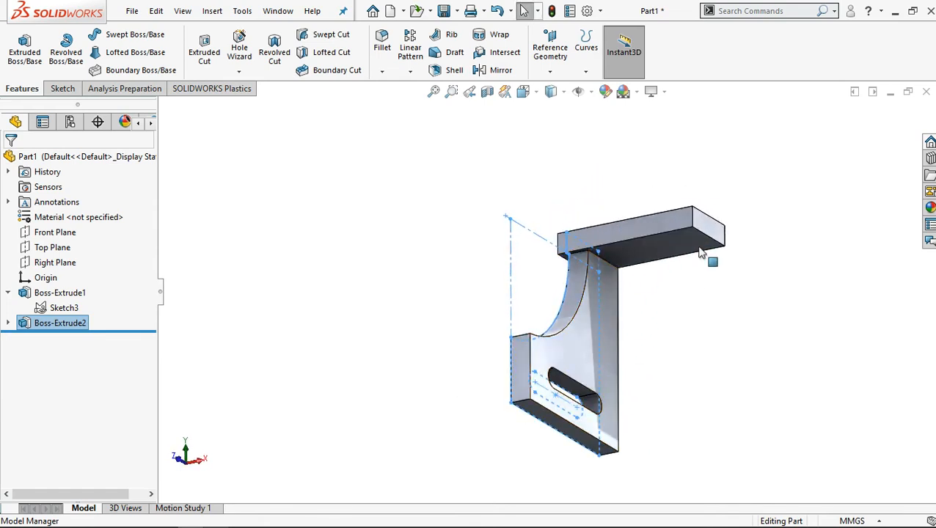
middle_click_drag(701, 281, 596, 272)
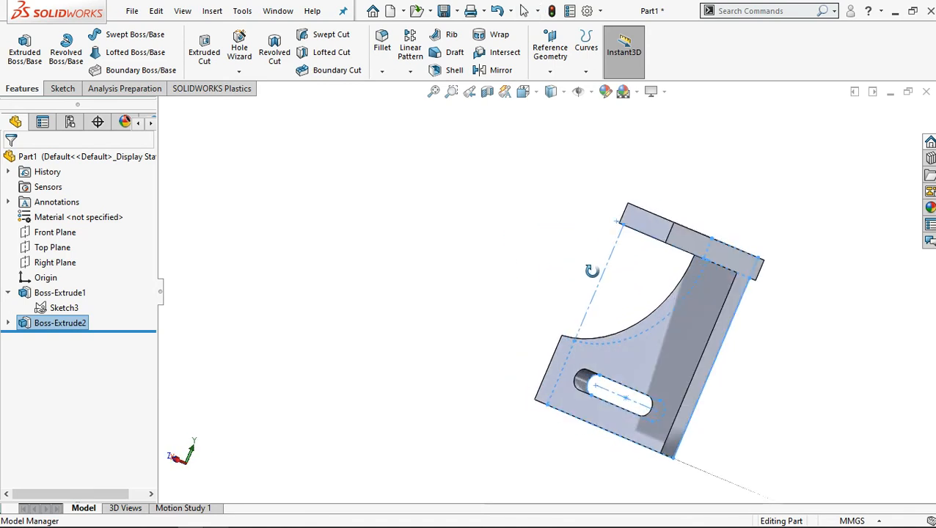
left_click(747, 269)
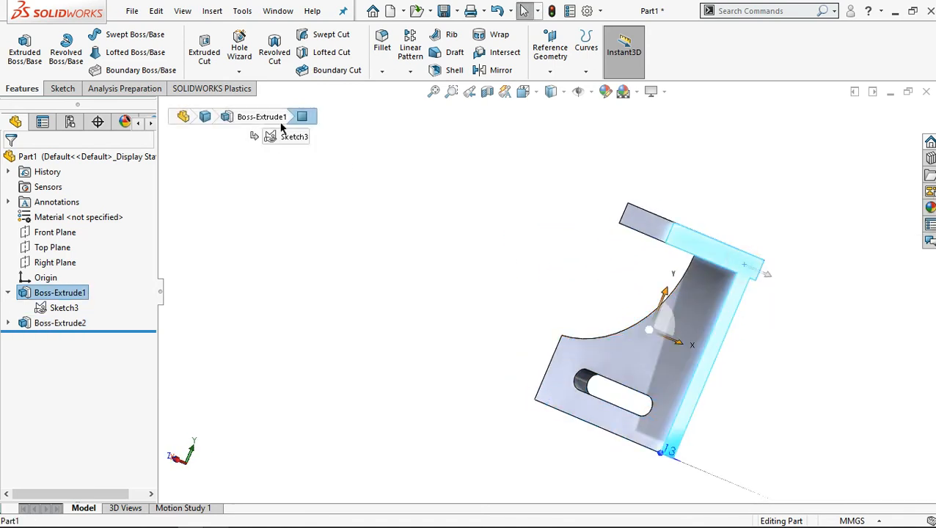
left_click(558, 53)
left_click(563, 89)
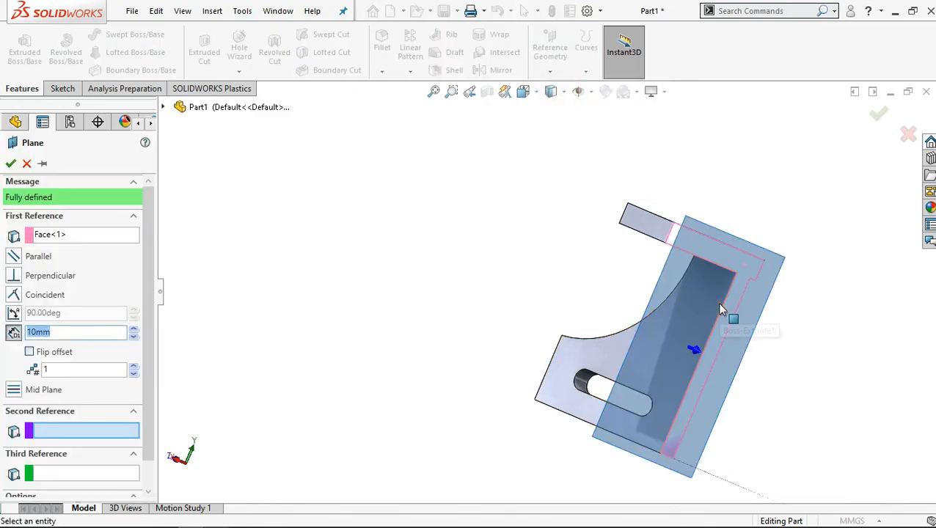
middle_click_drag(725, 302, 781, 328)
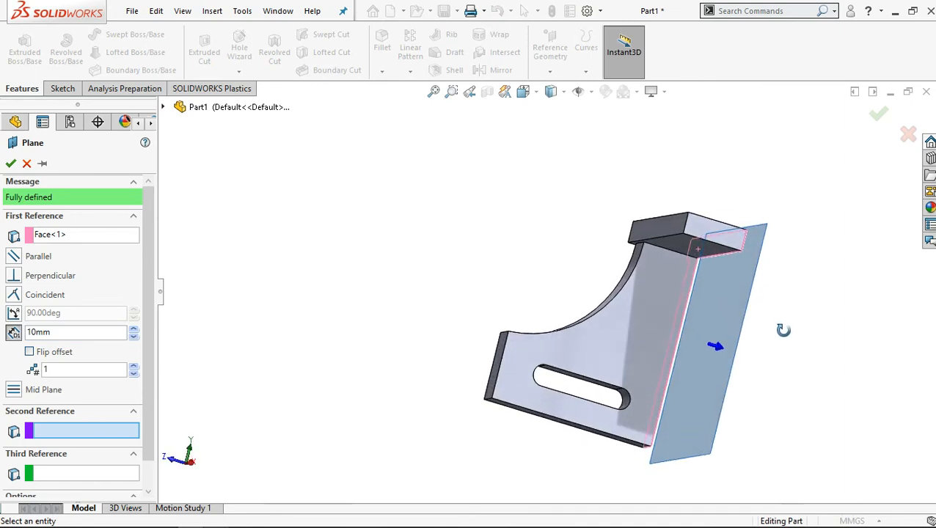
double_click(65, 334)
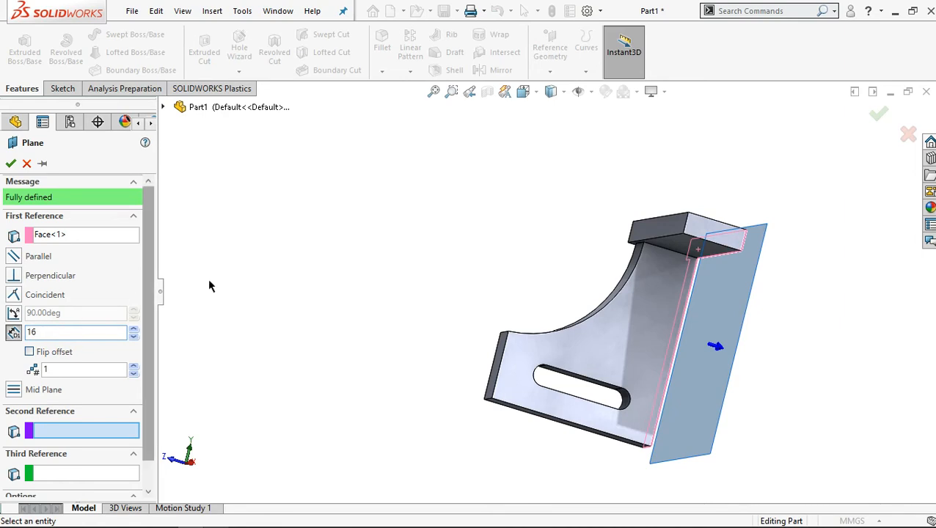
left_click(118, 282)
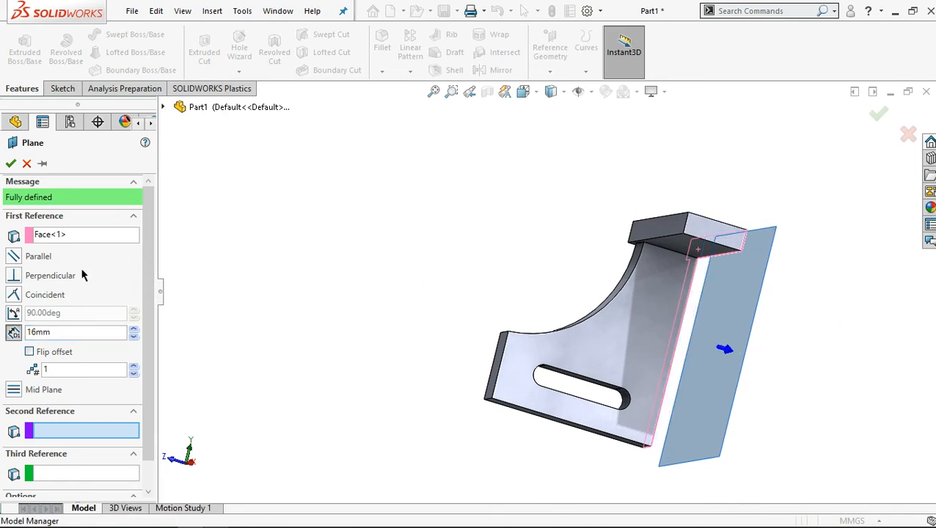
left_click(30, 353)
middle_click_drag(759, 267, 720, 220)
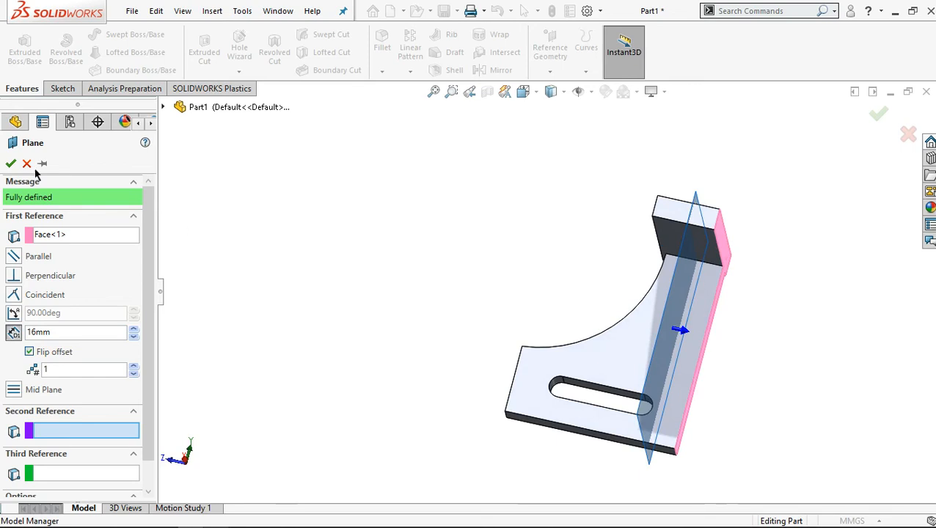
left_click(11, 163)
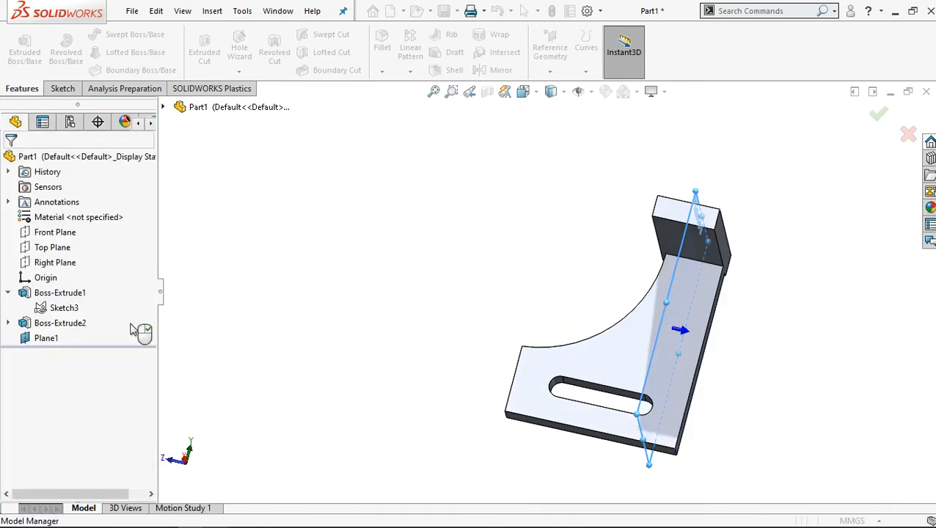
Step: On the new plane, sketch a closed right triangle with an edge about 43 mm long under the top plate and one along the upright
left_click(45, 339)
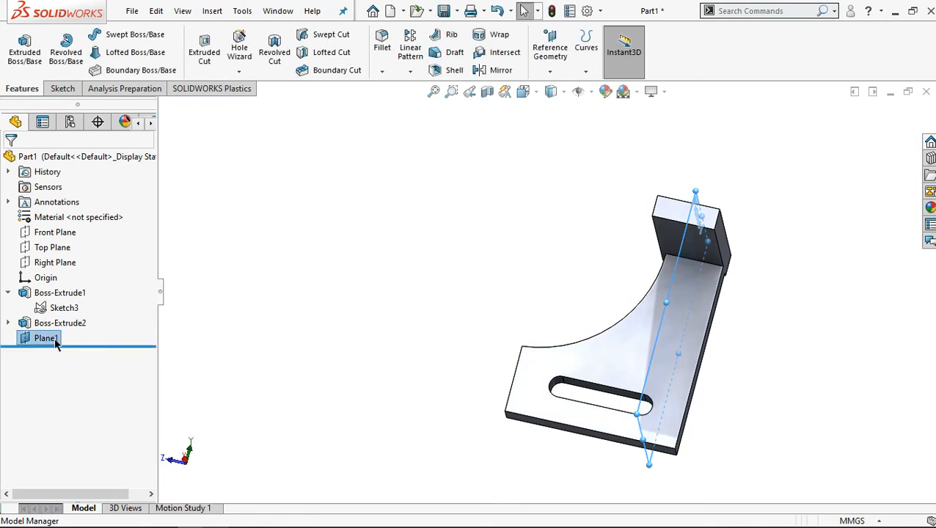
right_click(58, 340)
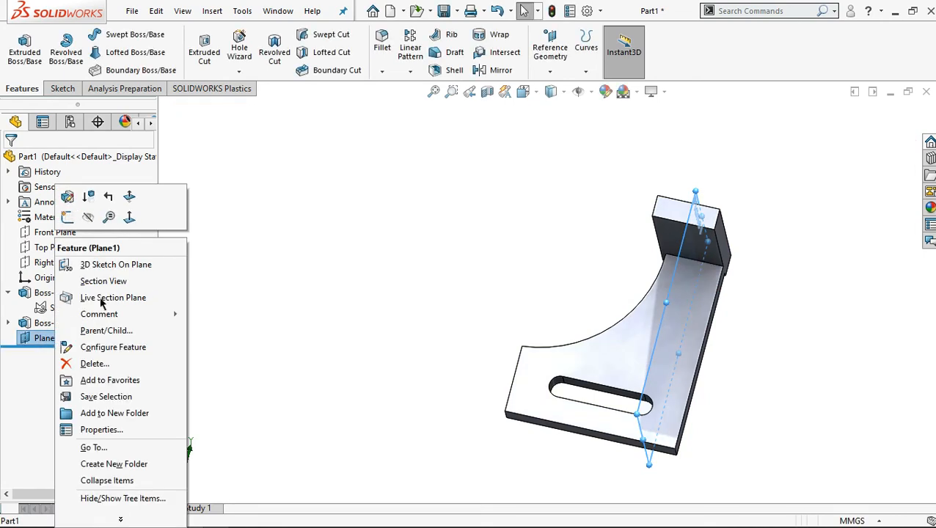
left_click(136, 223)
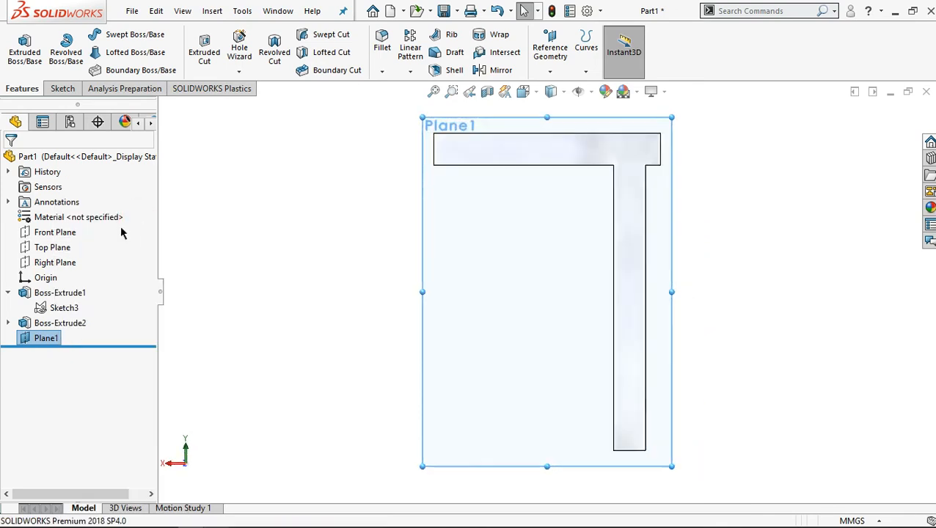
right_click(52, 342)
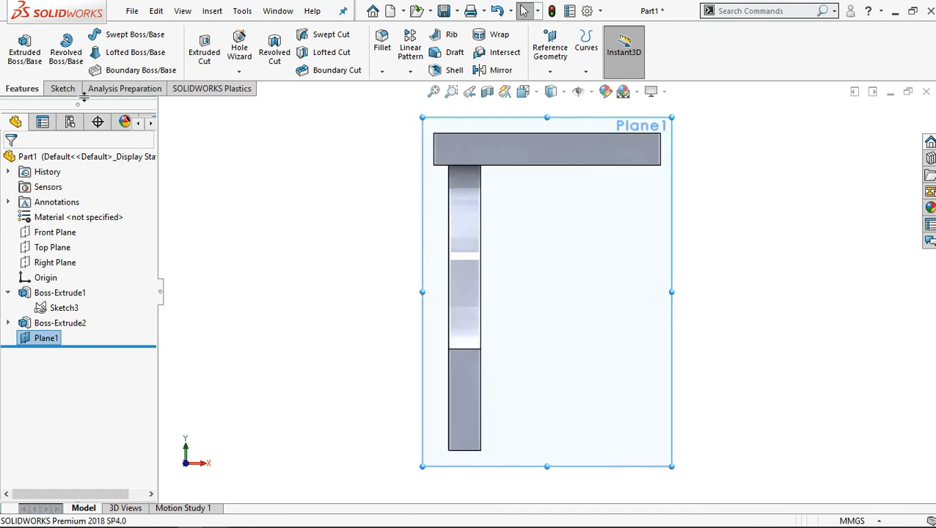
left_click(63, 89)
left_click(90, 38)
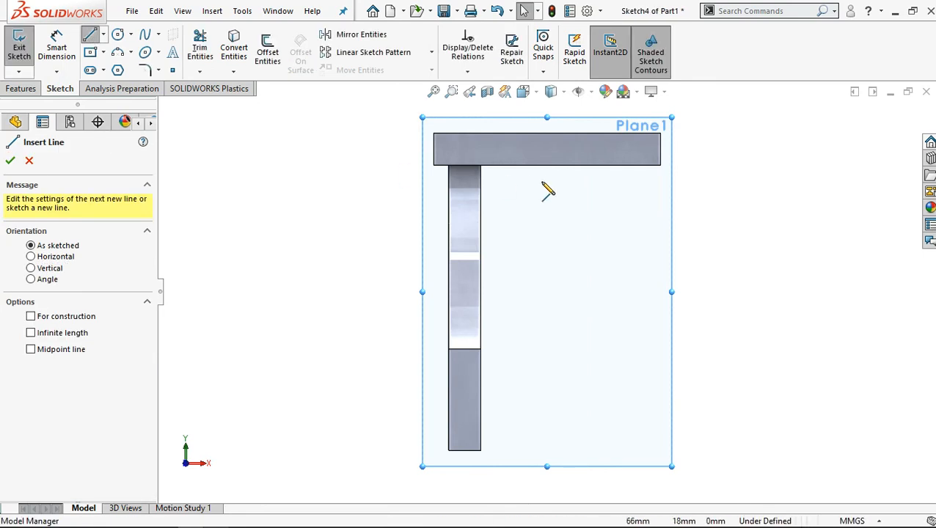
left_click(587, 166)
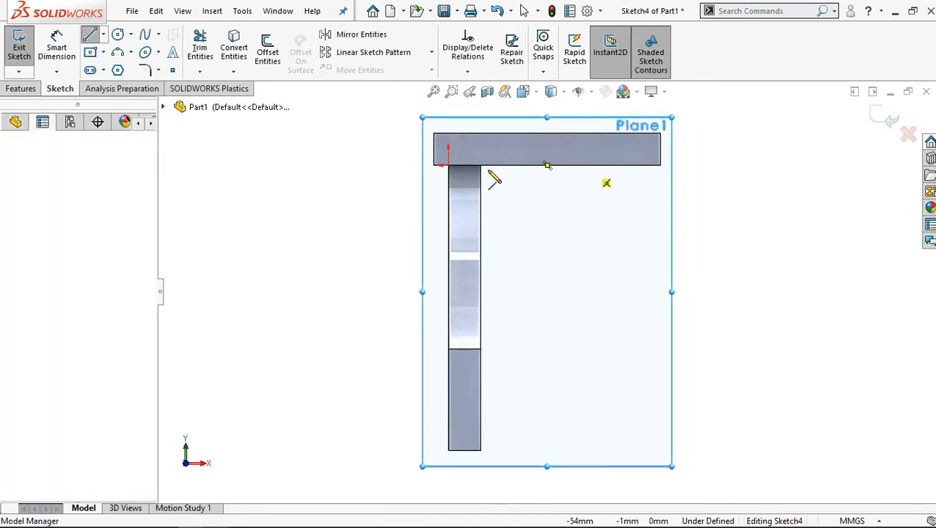
left_click(480, 165)
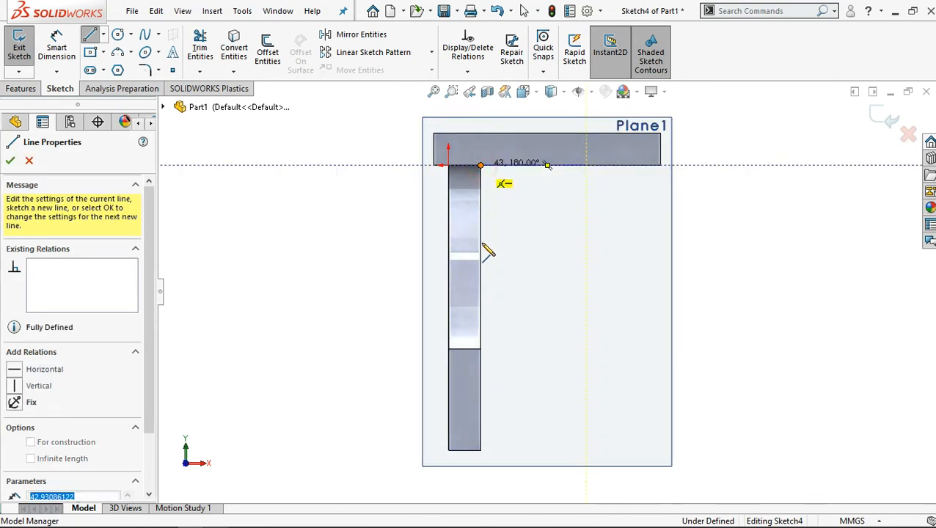
left_click(481, 317)
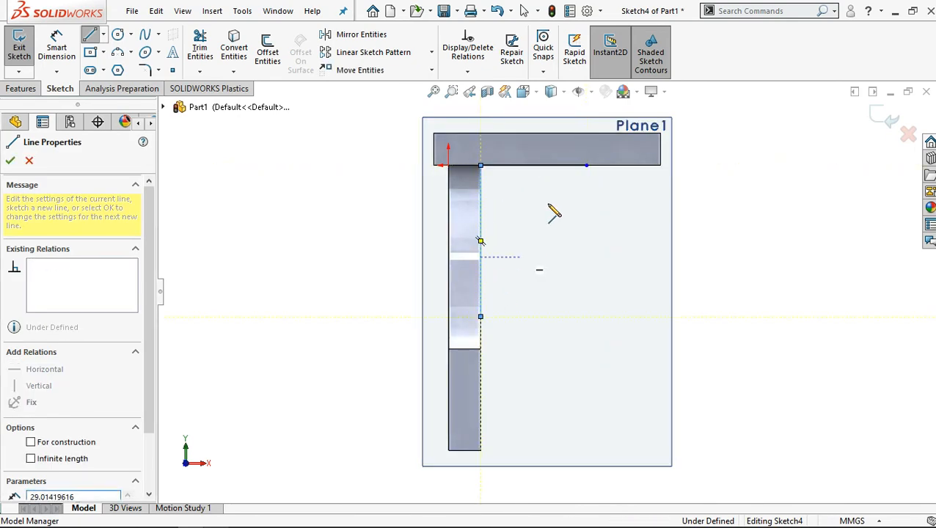
left_click(587, 165)
Step: Dimension the horizontal gap between the triangle's outer corner and the top plate's end edge as 10 mm
left_click(62, 46)
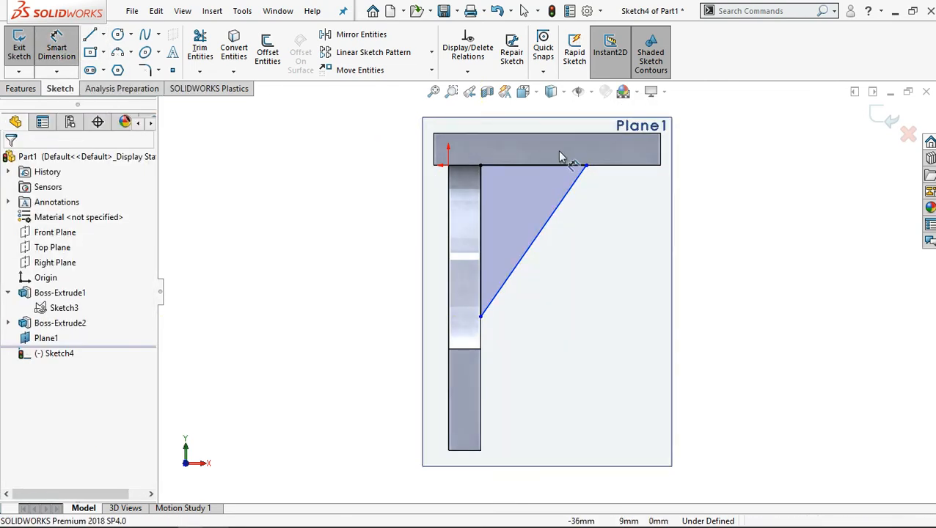
left_click(588, 166)
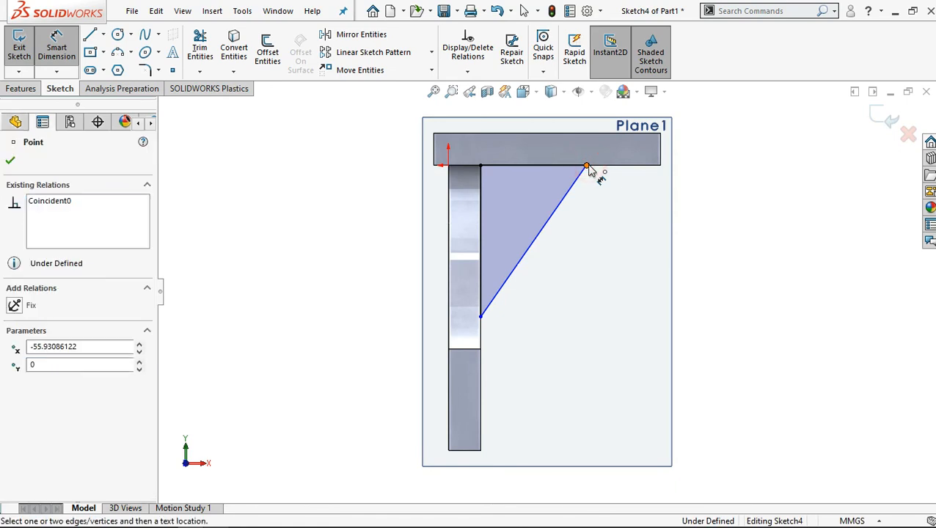
left_click(664, 166)
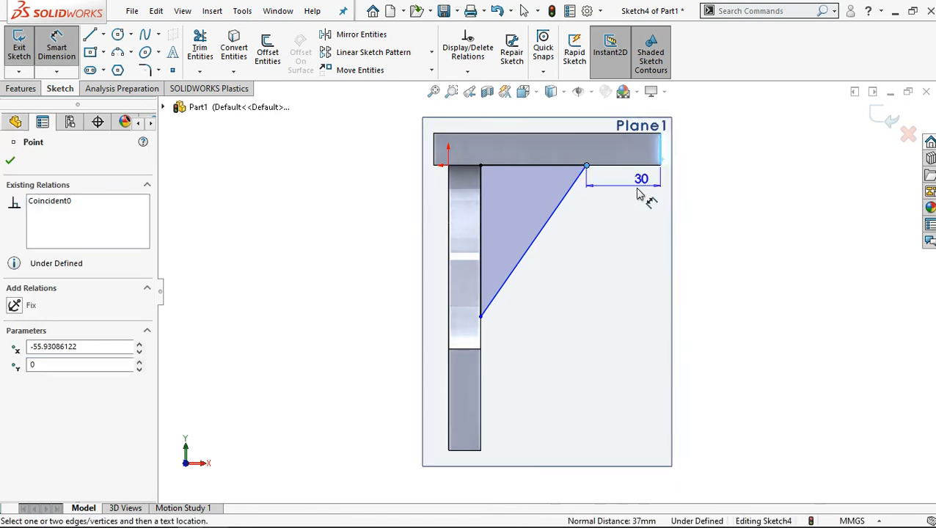
left_click(629, 183)
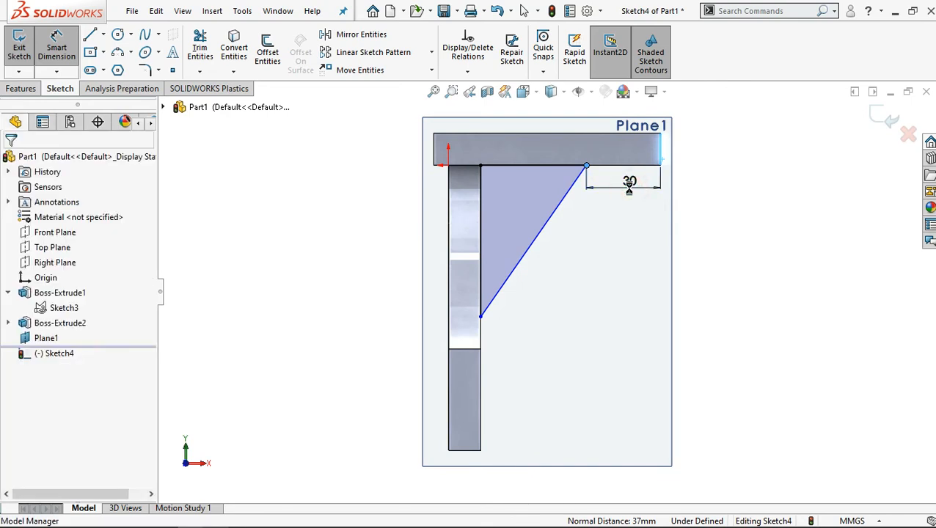
double_click(630, 183)
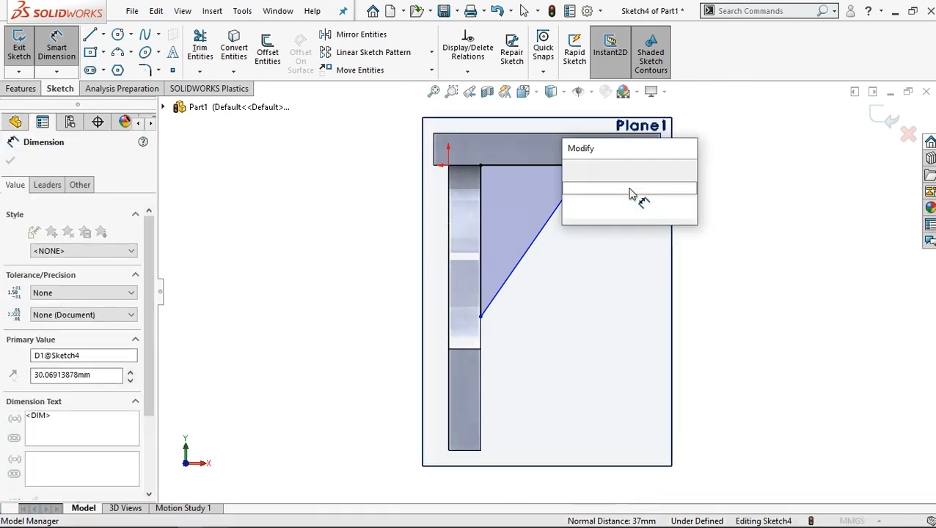
type("10")
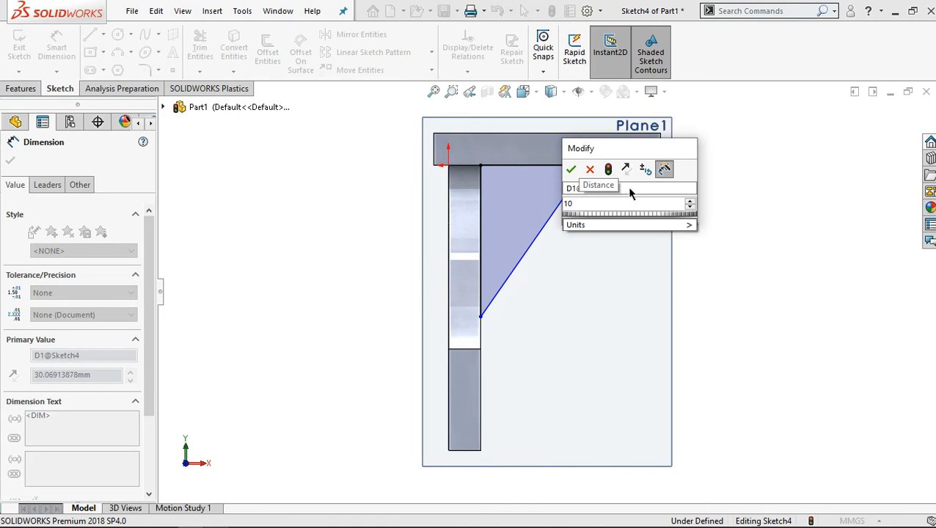
left_click(572, 169)
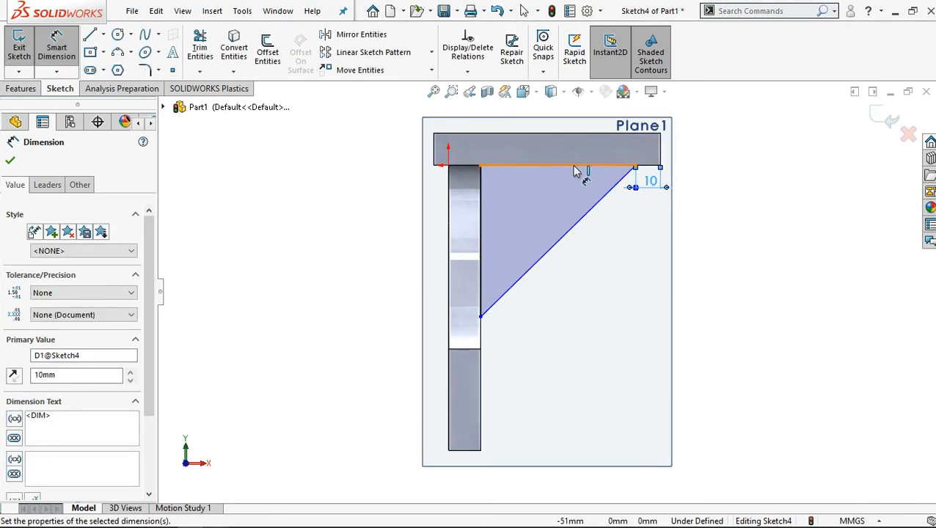
Step: Dimension the triangle's vertical edge along the upright as 63 mm
left_click(483, 239)
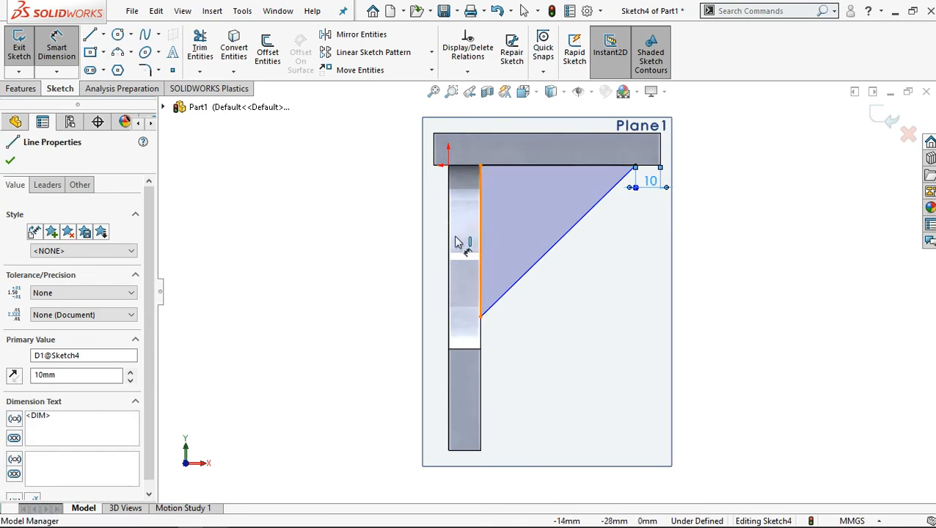
left_click(403, 245)
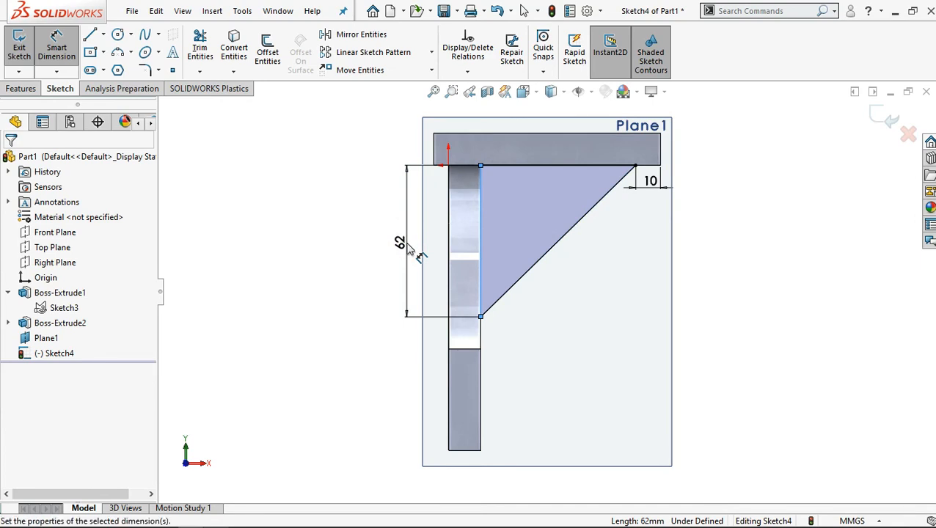
type("62")
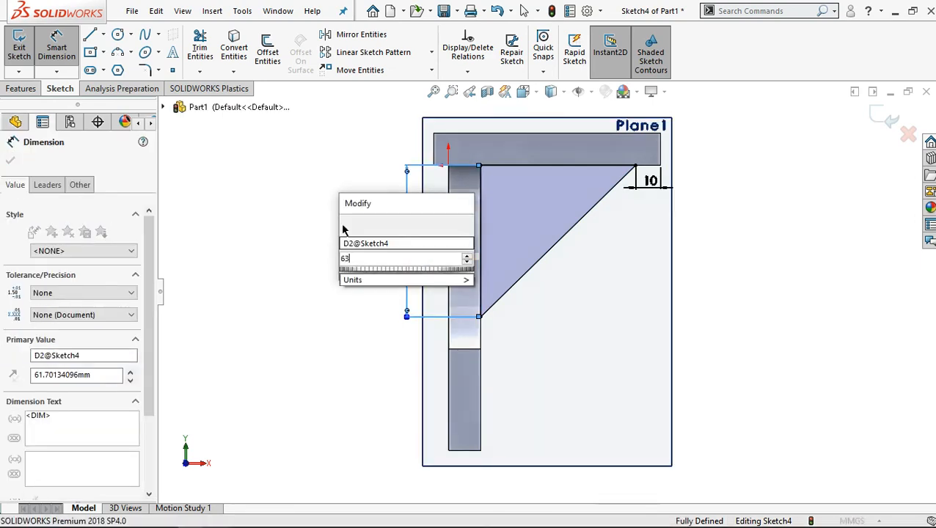
left_click(345, 226)
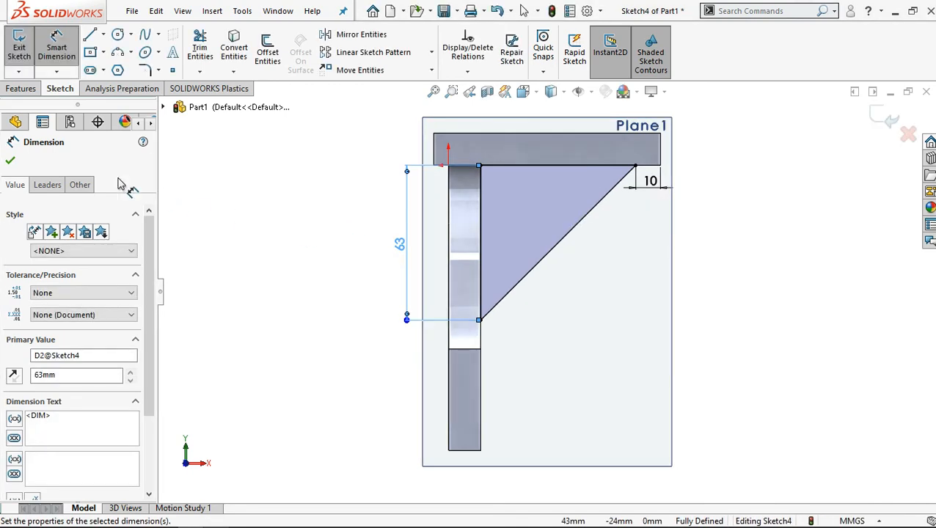
Step: Extrude the triangle as a blind boss 6 mm deep, with the direction reversed toward the upright's curved side
middle_click_drag(618, 247, 554, 269)
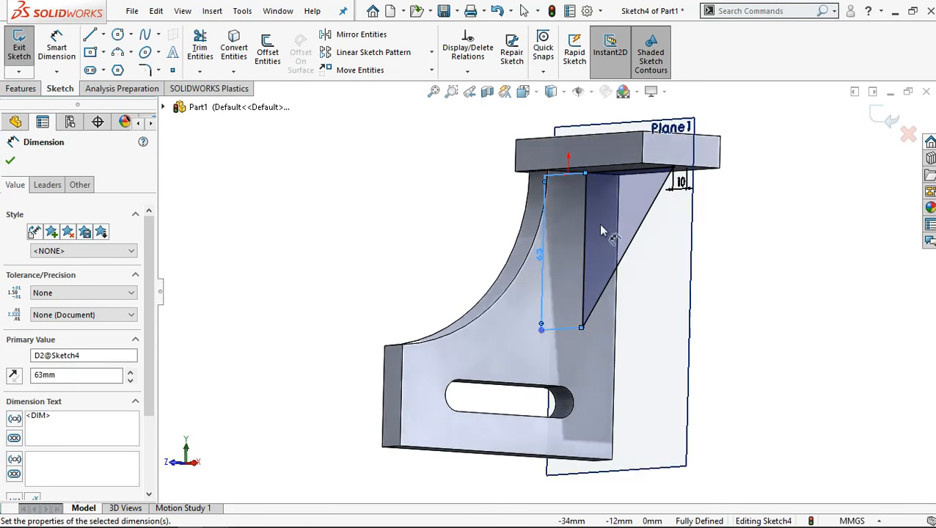
left_click(22, 88)
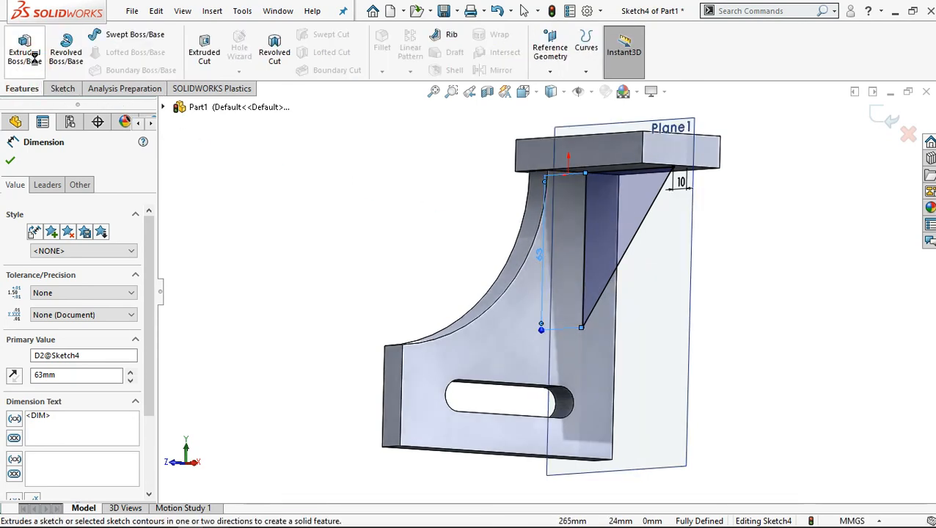
left_click(32, 58)
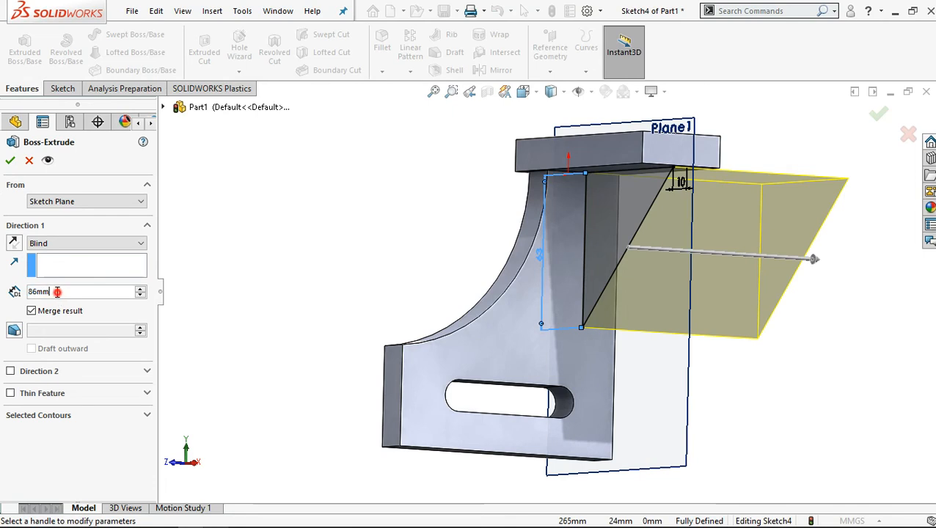
type("6")
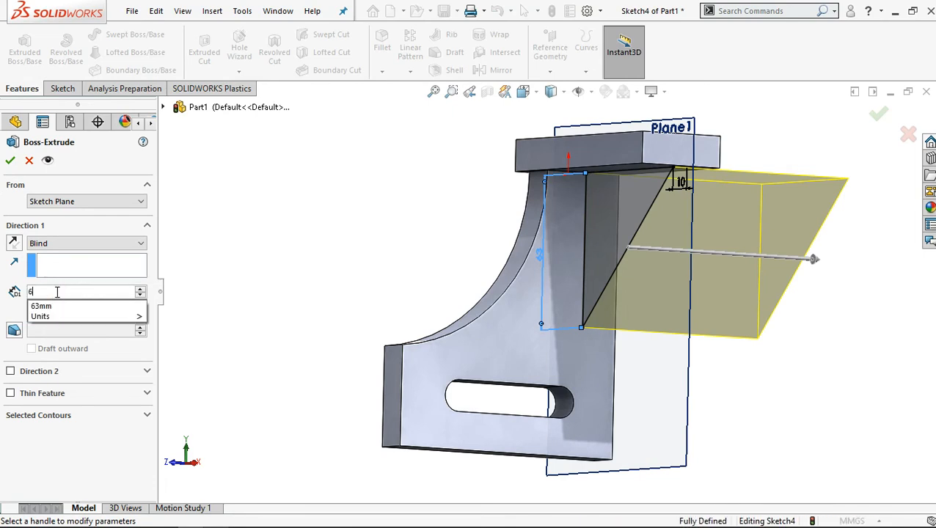
mouse_move(696, 290)
middle_mouse_down()
mouse_move(683, 292)
mouse_move(687, 278)
middle_mouse_up()
left_click(14, 245)
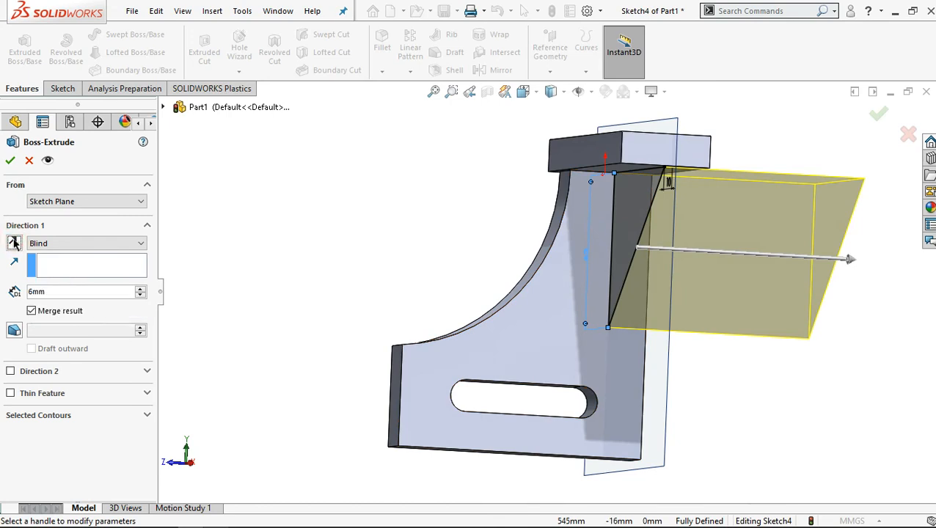
left_click(14, 243)
left_click(14, 243)
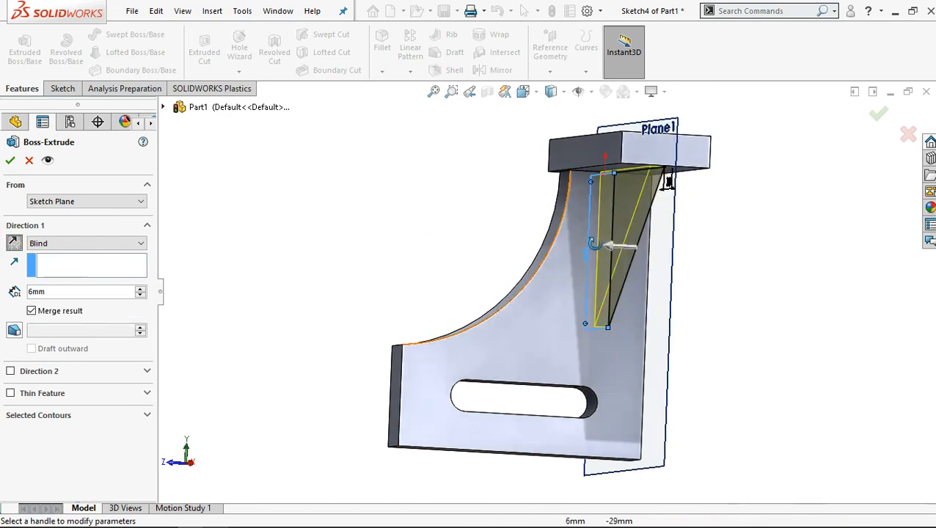
left_click(13, 162)
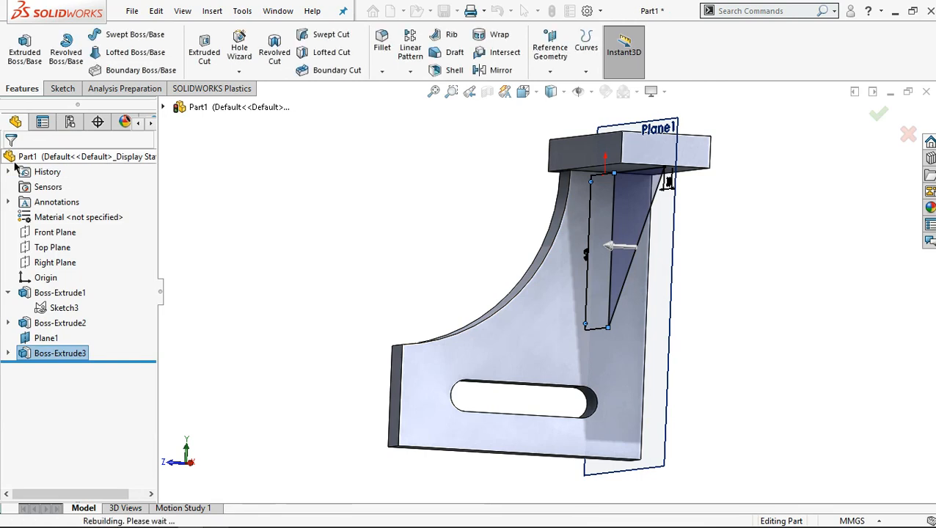
left_click(372, 239)
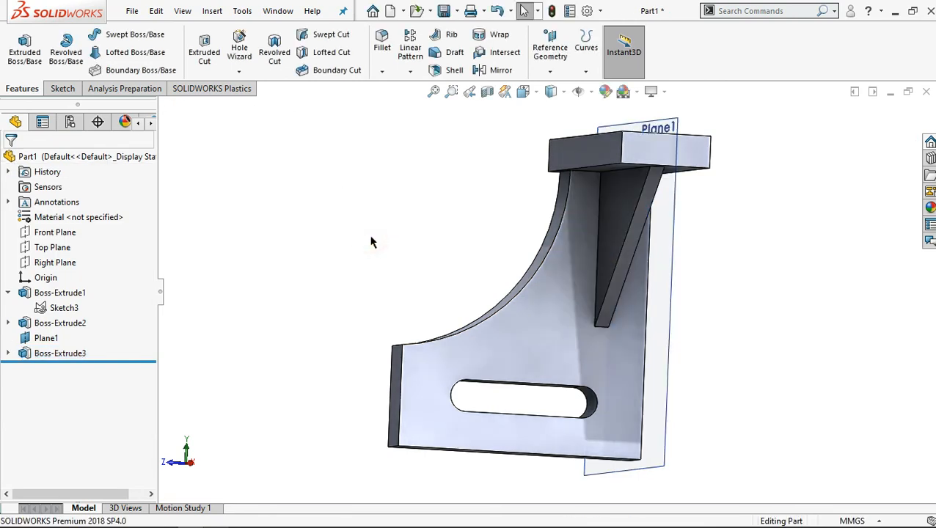
Step: Hide the offset reference plane used for the triangular rib
middle_click_drag(379, 272, 400, 273)
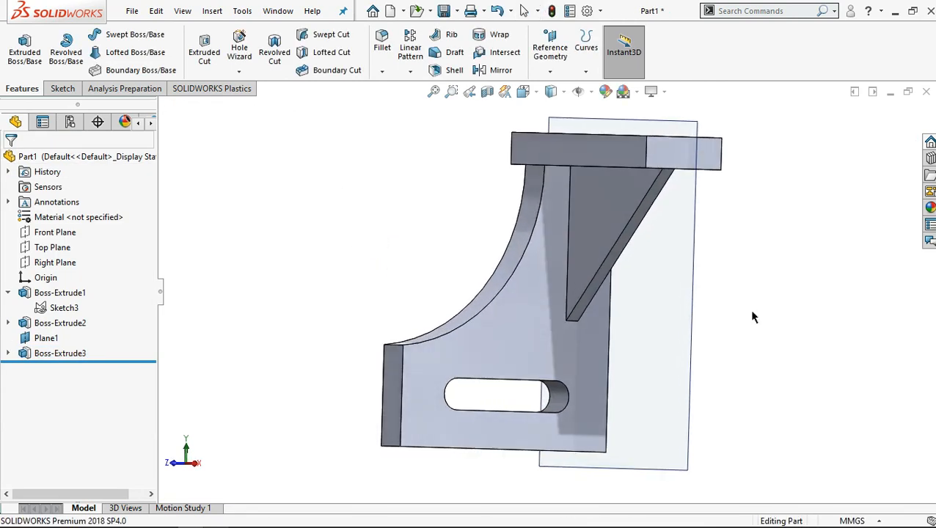
left_click(696, 292)
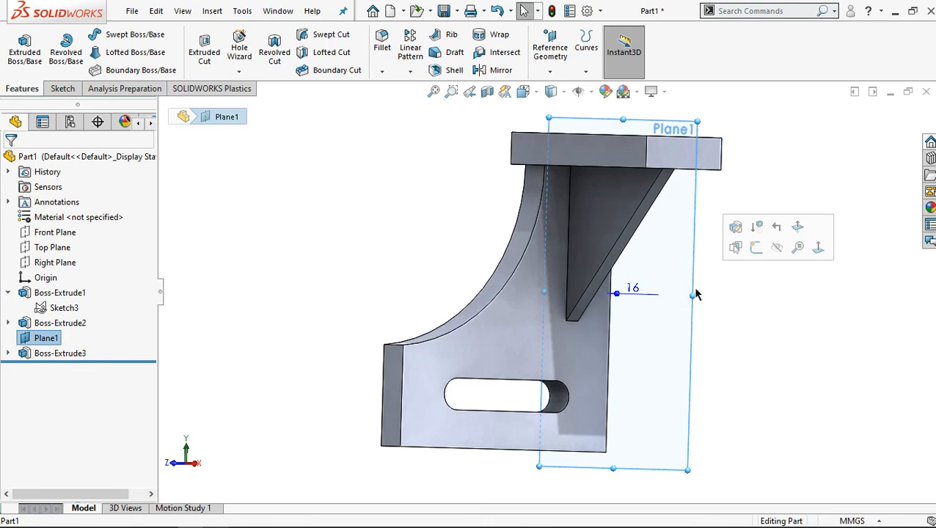
left_click(778, 249)
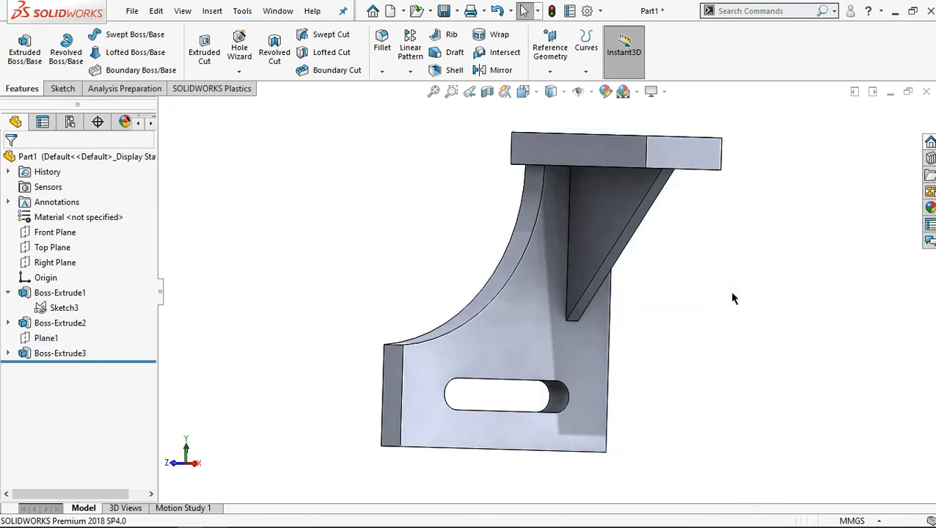
Step: On the upright's narrow end face below the curve, sketch a vertical midpoint line about 24 mm long along the edge away from the rib
mouse_move(522, 309)
middle_mouse_down()
mouse_move(439, 341)
mouse_move(424, 328)
mouse_move(454, 320)
mouse_move(461, 328)
middle_mouse_up()
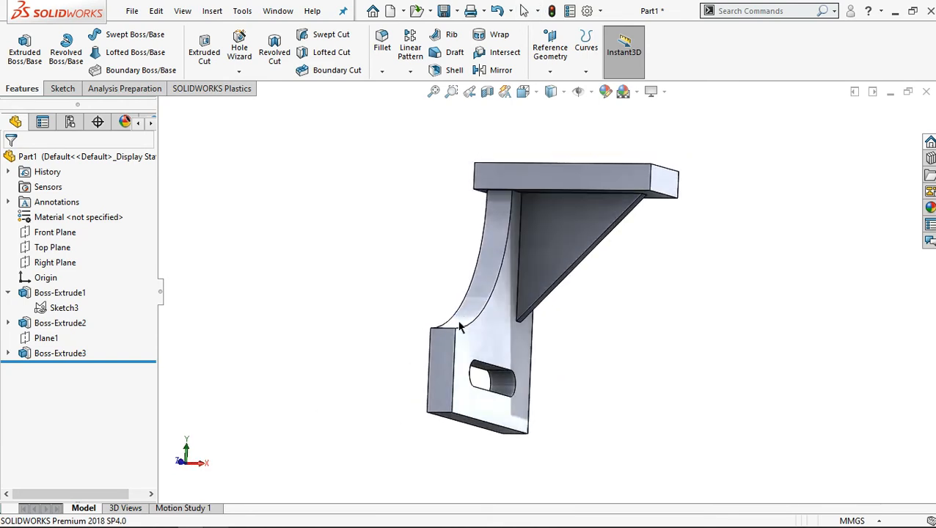
left_click(441, 375)
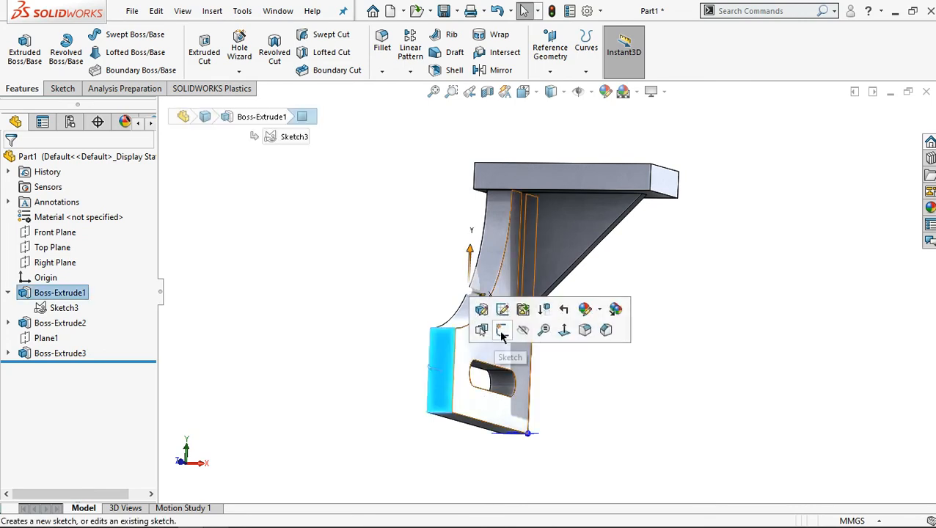
left_click(564, 329)
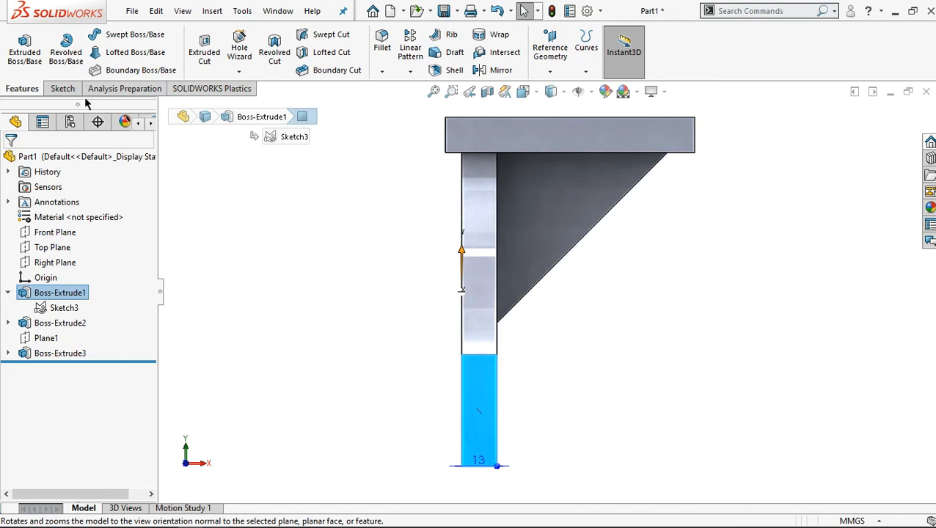
left_click(63, 89)
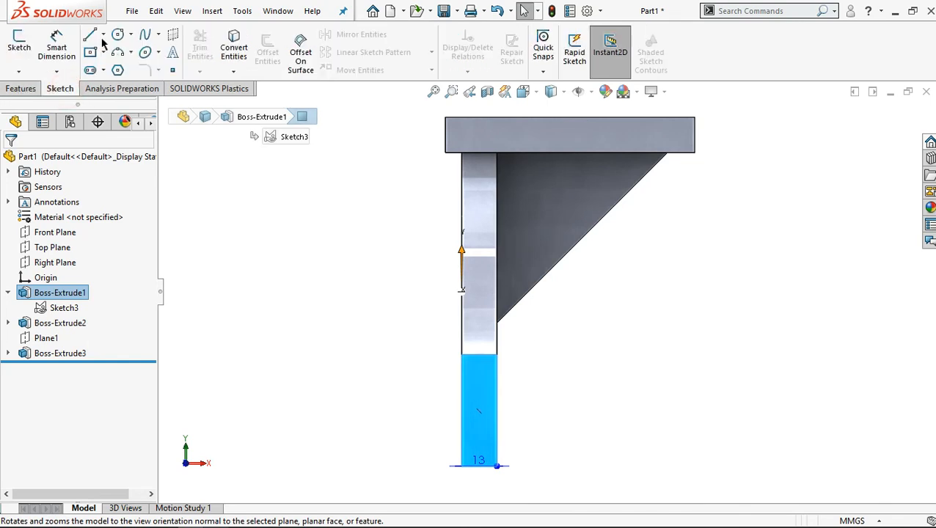
left_click(104, 36)
left_click(114, 85)
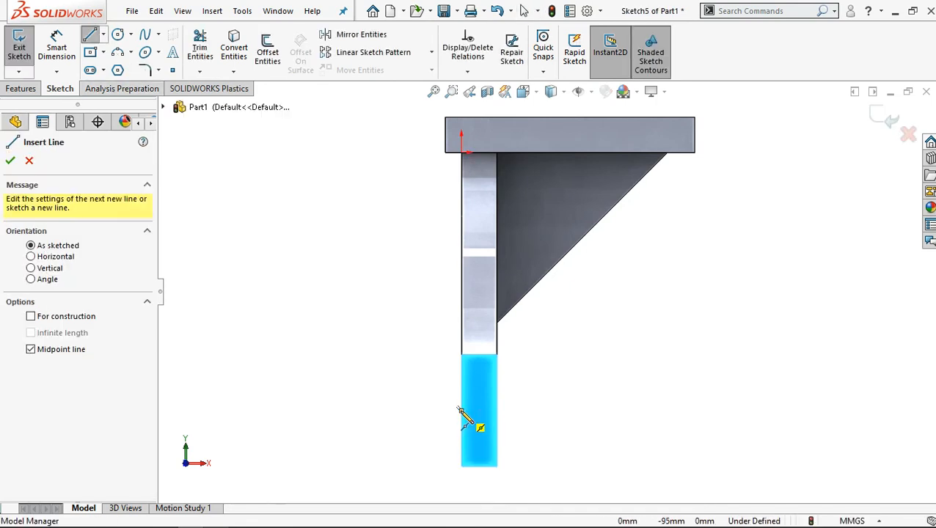
left_click(457, 409)
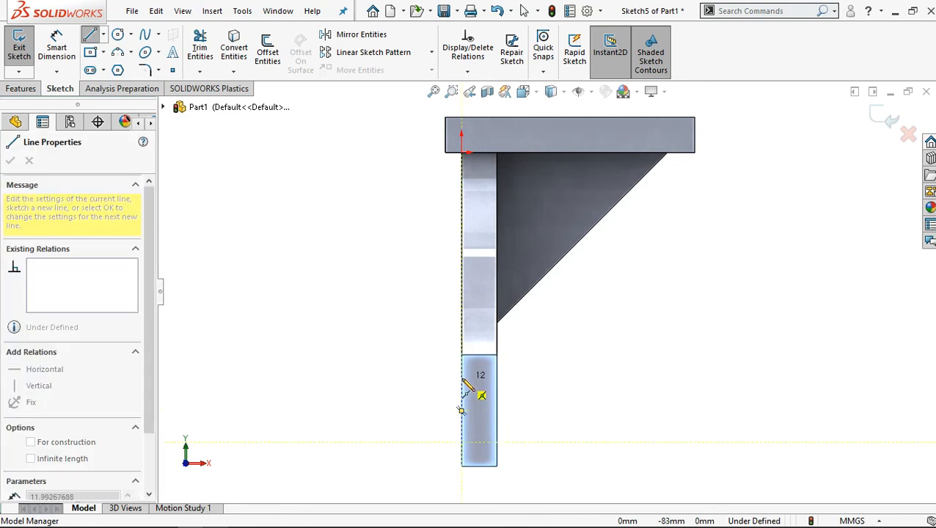
left_click(462, 378)
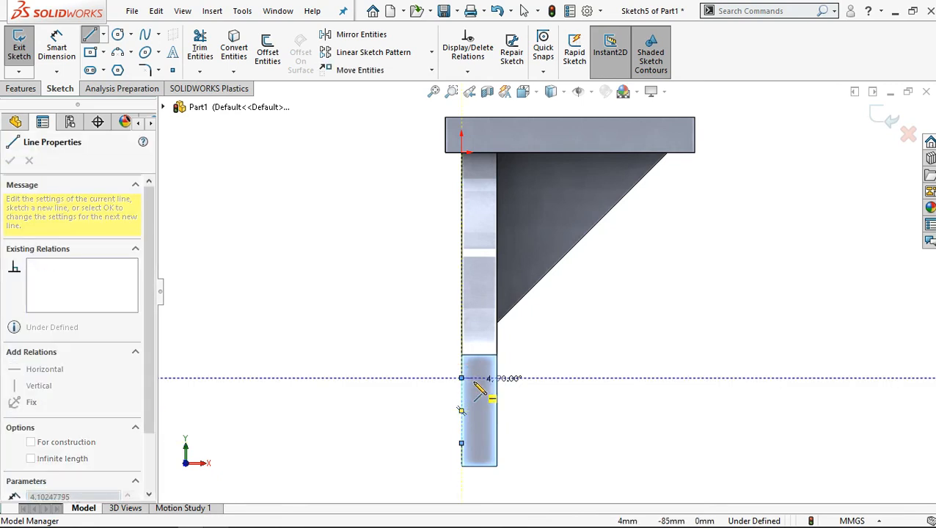
Step: Close the profile into a narrow rectangle about 5 mm wide on the vertical line and end the line command
left_click(473, 379)
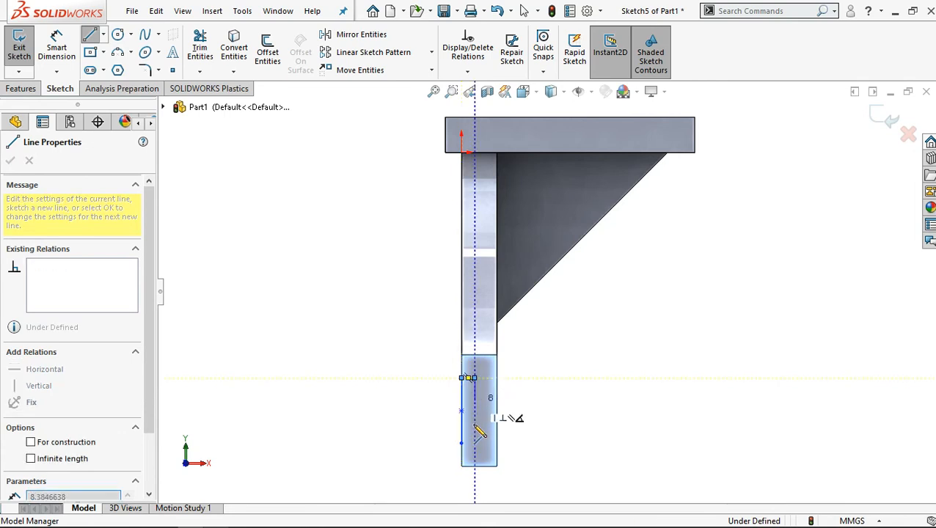
left_click(473, 440)
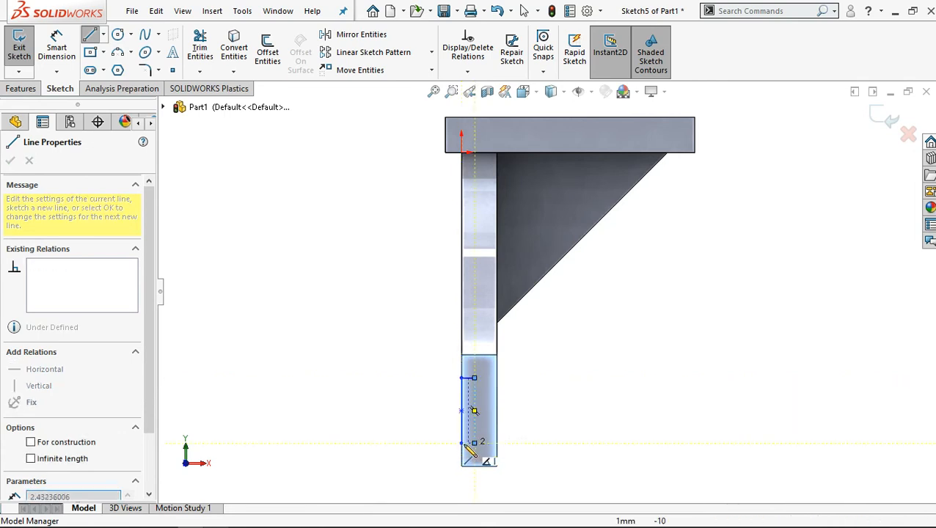
left_click(461, 443)
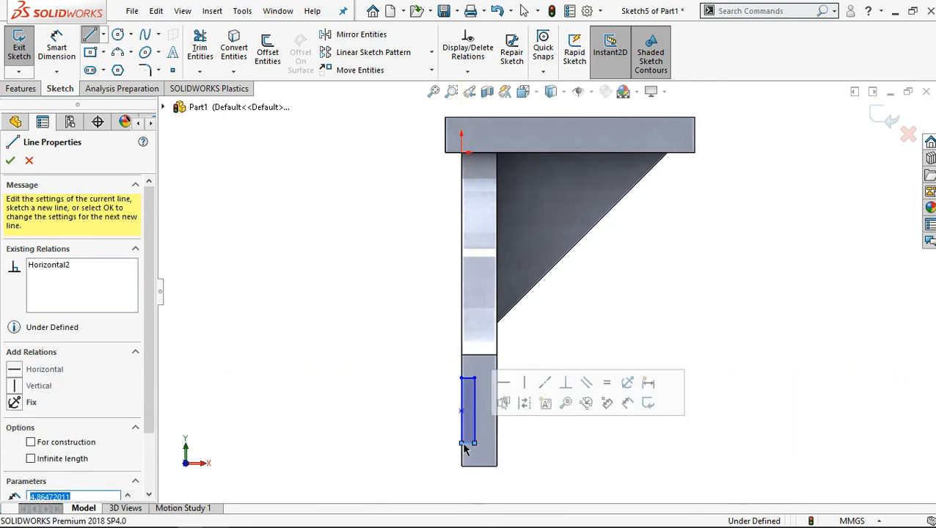
left_click(10, 160)
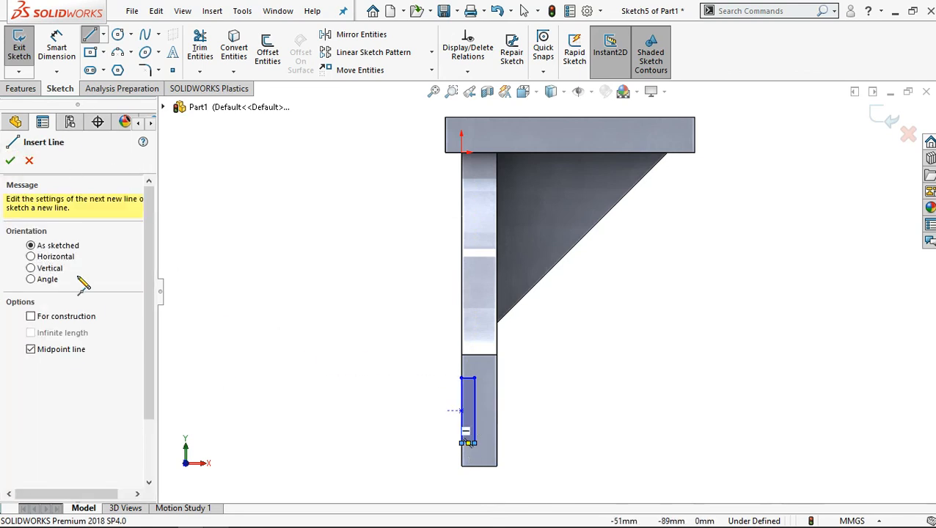
left_click(29, 160)
key("Escape")
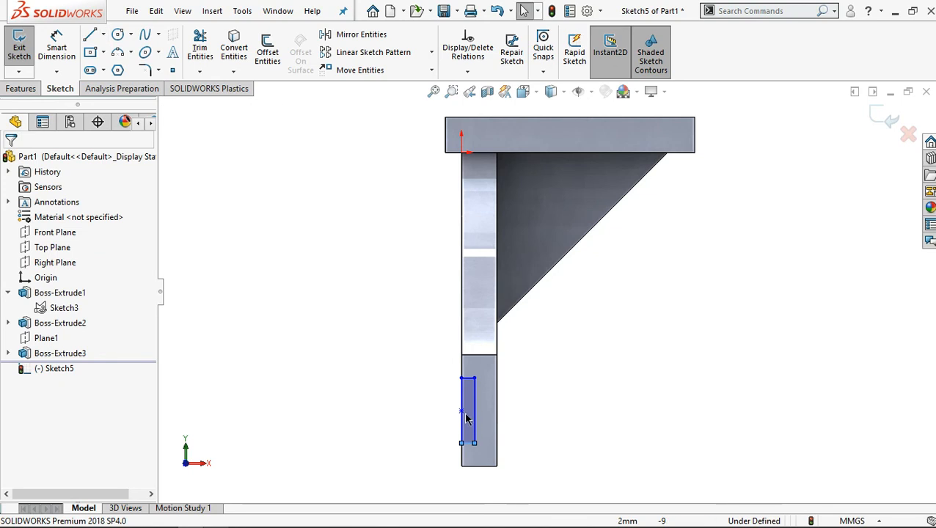
Step: Fix the midpoint of the rectangle's vertical line on the upright's outer edge
left_click(462, 412)
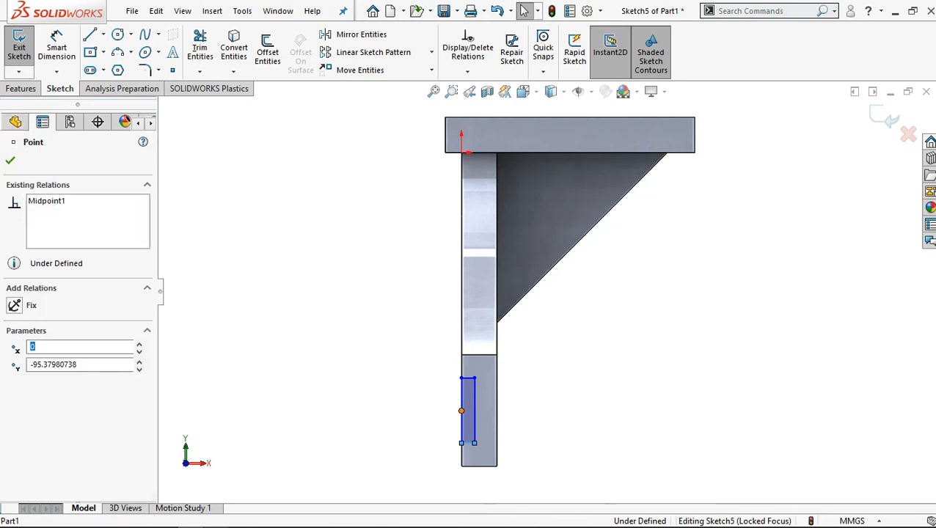
left_click(13, 306)
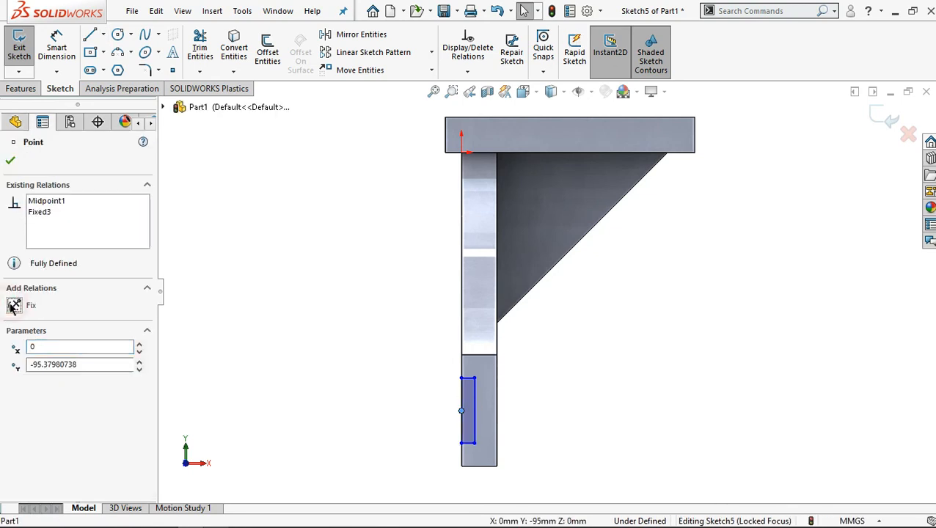
left_click(12, 157)
Step: Dimension the narrow rectangle's height as 13 mm
left_click(56, 45)
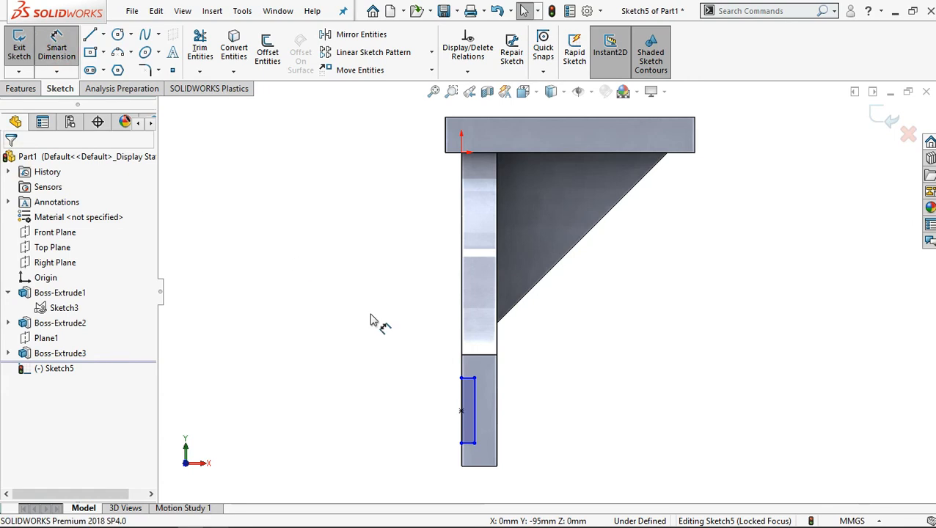
left_click(470, 436)
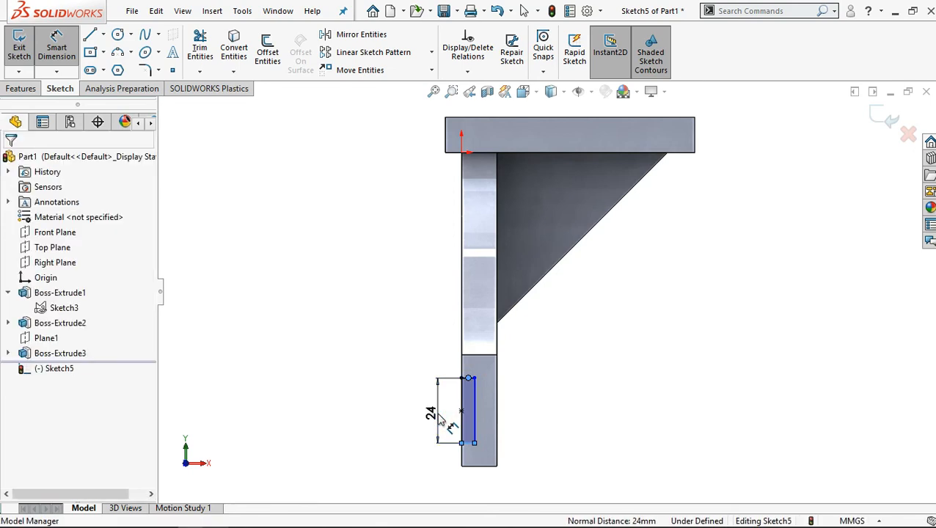
left_click(440, 418)
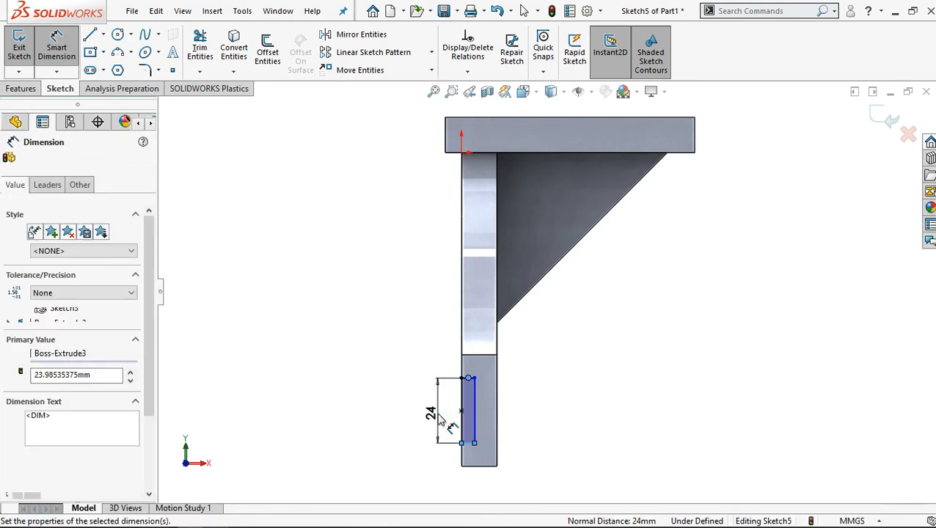
type("13")
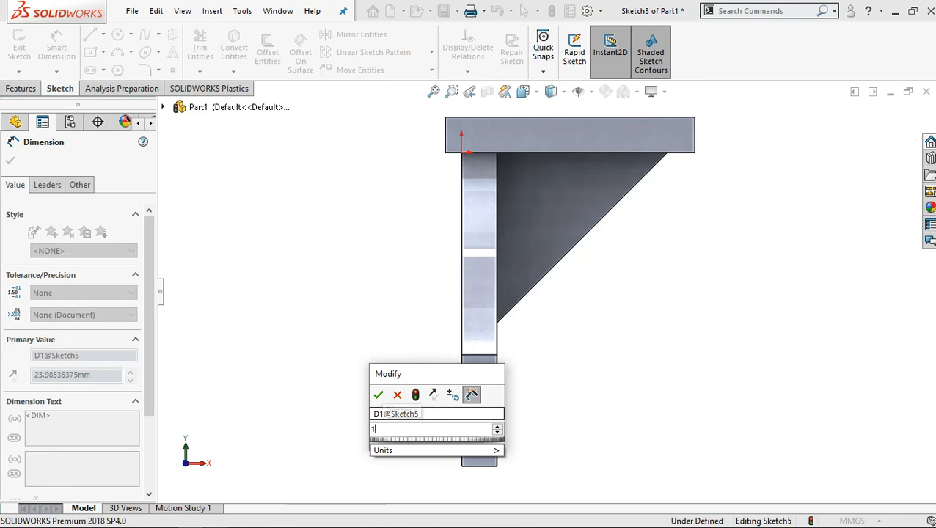
left_click(377, 397)
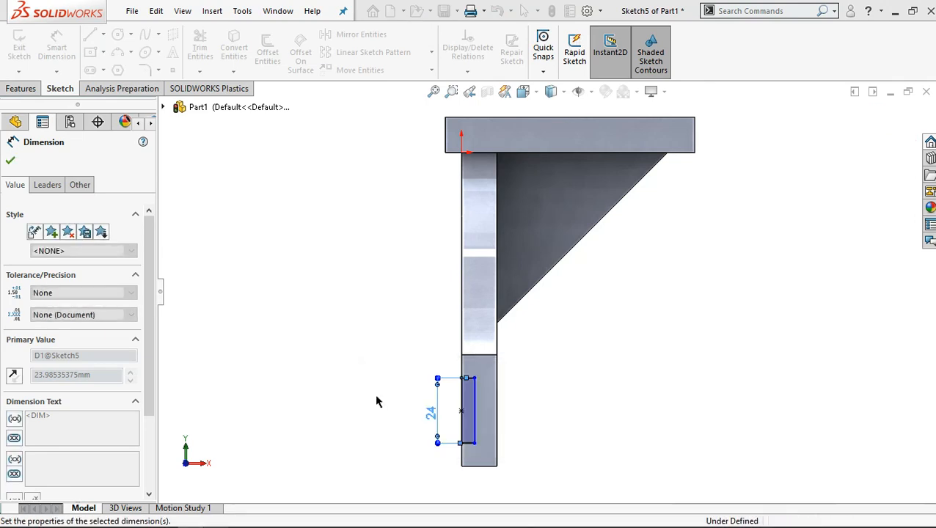
Step: Cut-extrude the rectangle Through All to make a groove along the upright, and show the bracket in isometric view
left_click(22, 88)
left_click(213, 55)
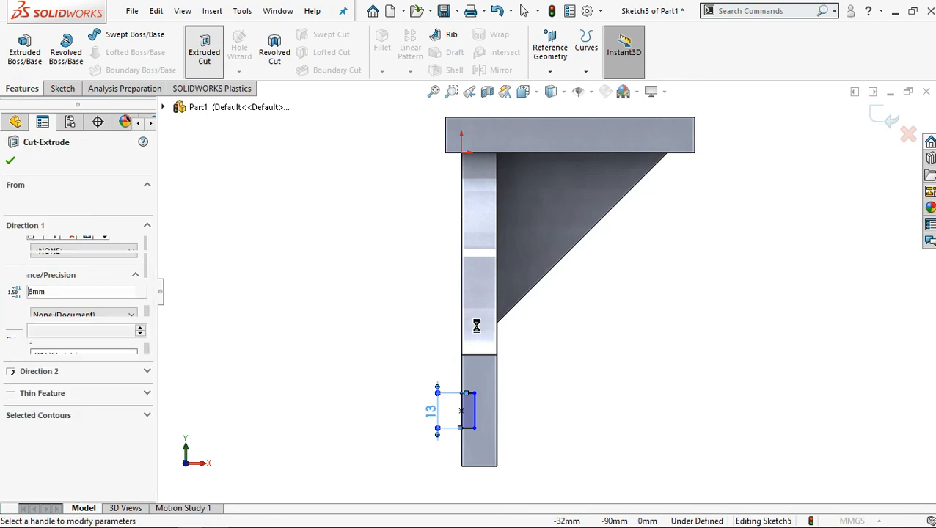
middle_click_drag(496, 383, 466, 372)
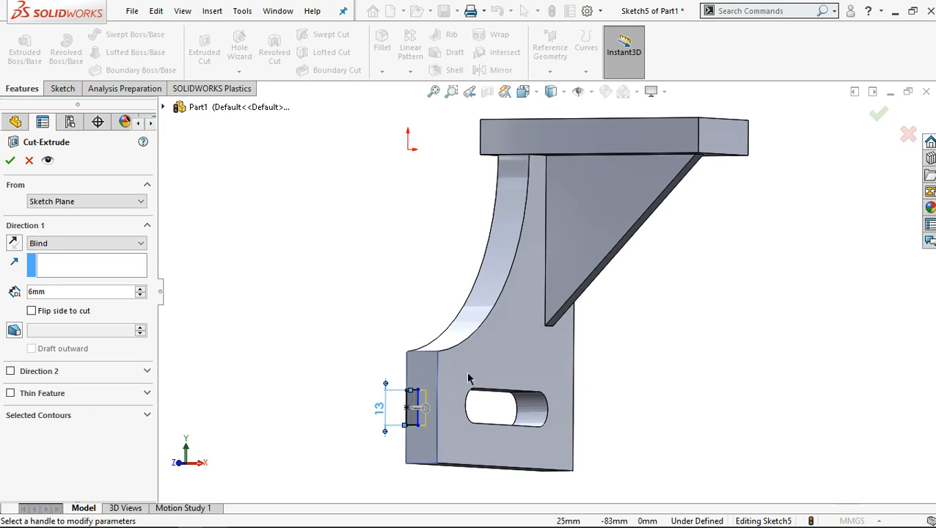
left_click(71, 245)
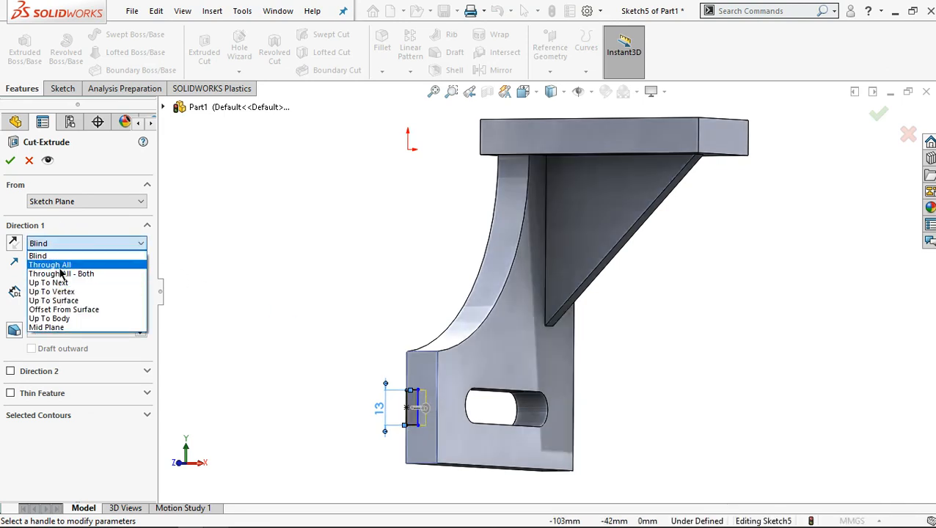
left_click(63, 266)
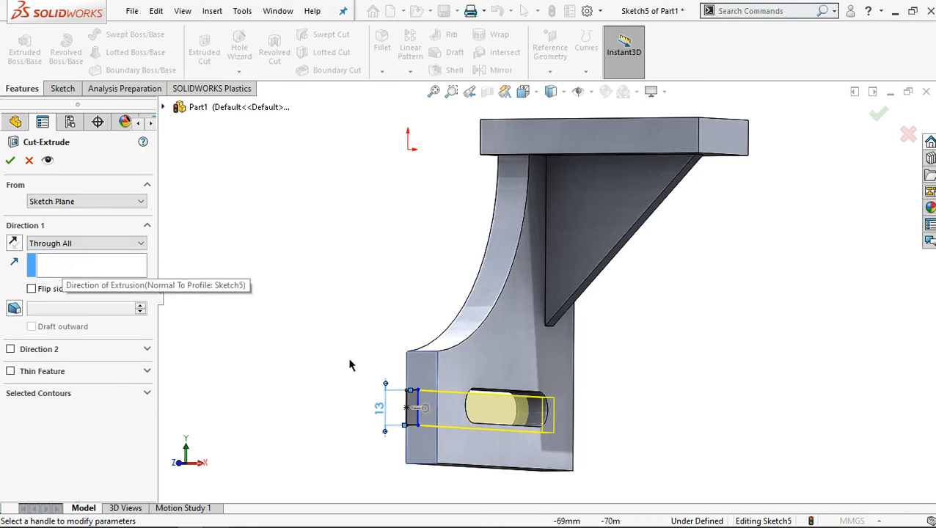
left_click(10, 161)
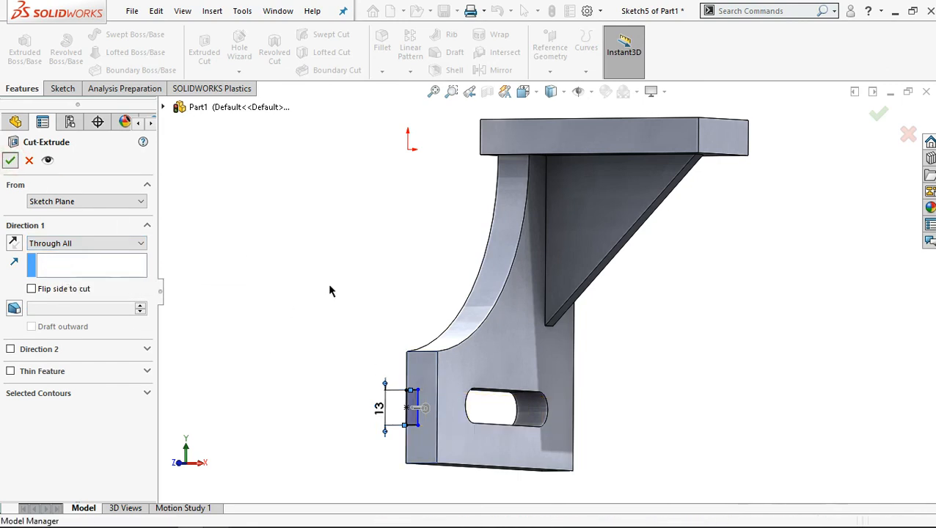
left_click(349, 320)
scroll(349, 320, "up", 1)
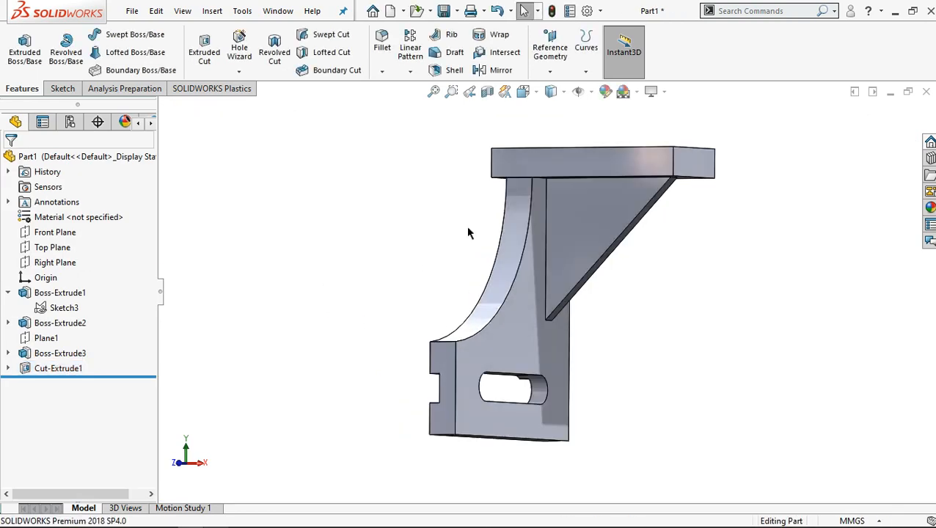
key("ctrl+7")
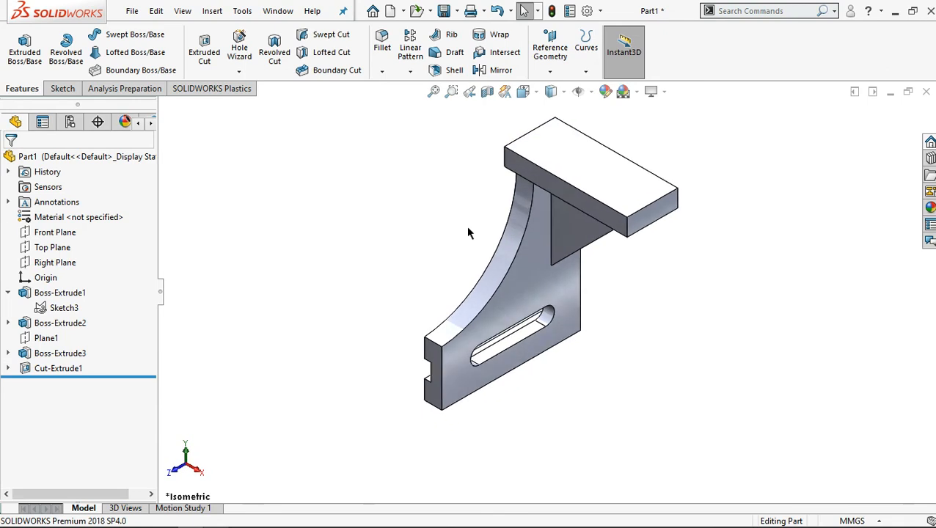
Step: Try shadows in shaded mode on the bracket and turn them off again
left_click(668, 95)
left_click(674, 144)
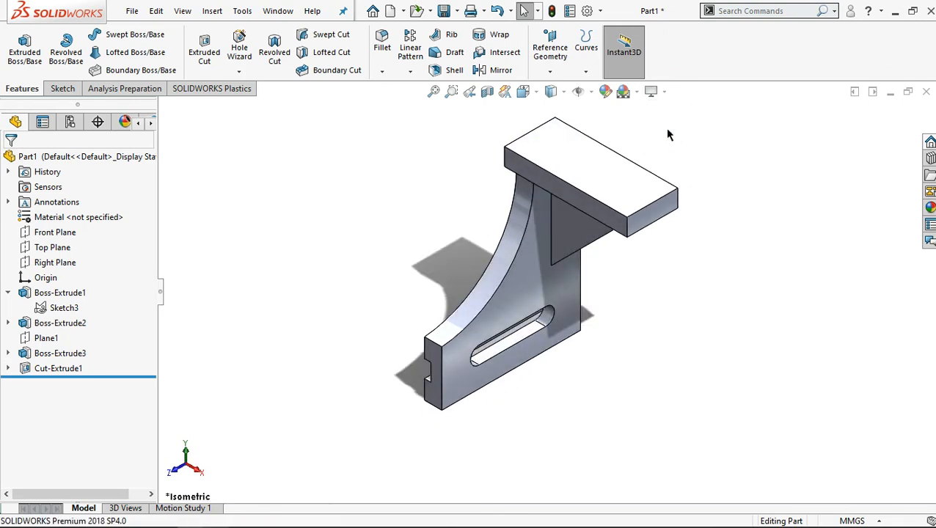
left_click(652, 92)
left_click(670, 123)
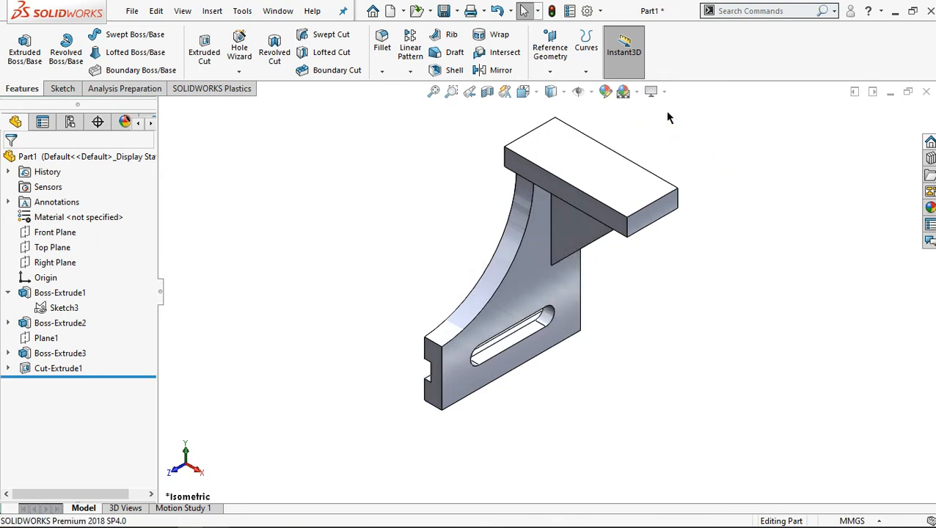
left_click(664, 93)
left_click(454, 137)
middle_click_drag(598, 135, 580, 173, "ctrl")
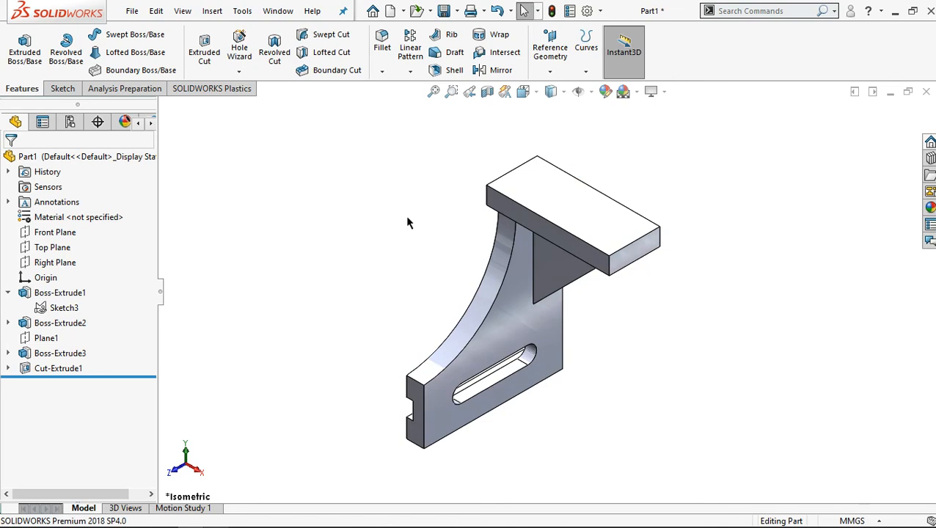
Step: Edit the whole part's appearance, setting the RGB colour's red value to 255 and green value to 136
left_click(606, 94)
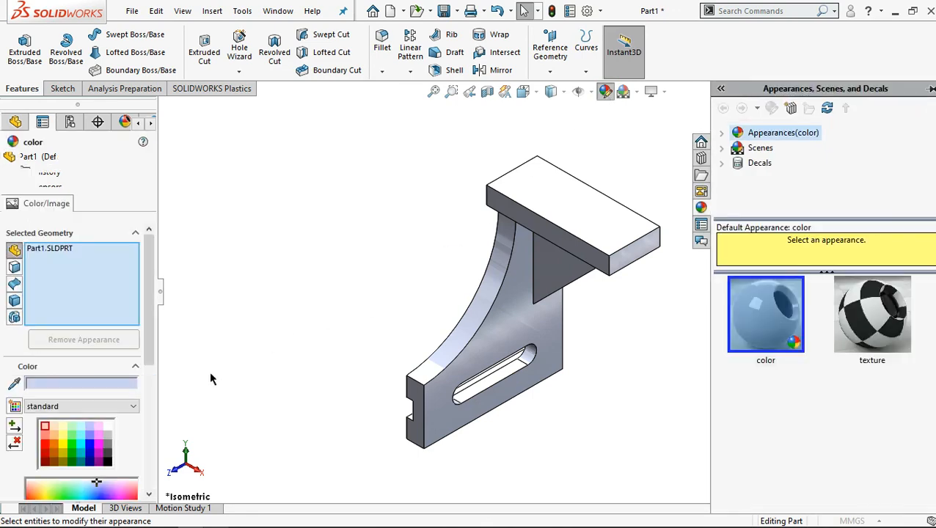
left_click_drag(150, 360, 155, 417)
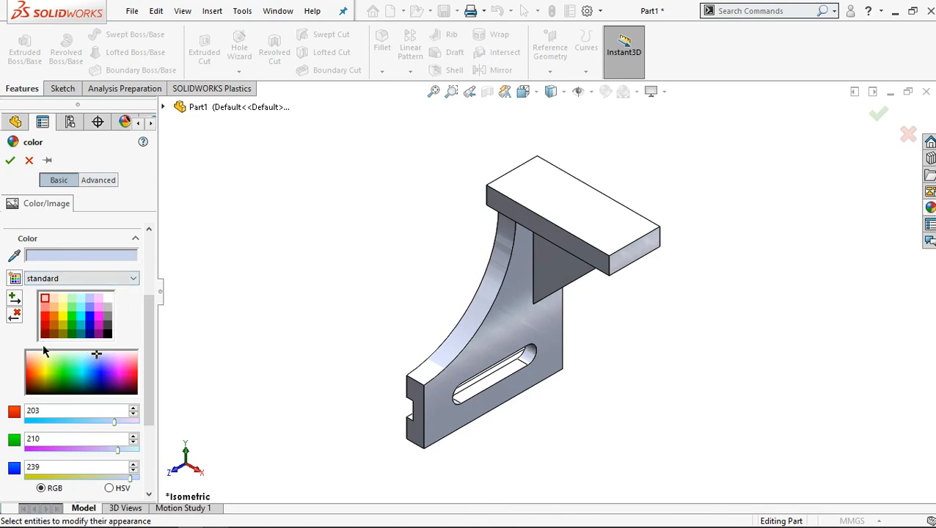
left_click_drag(146, 378, 150, 427)
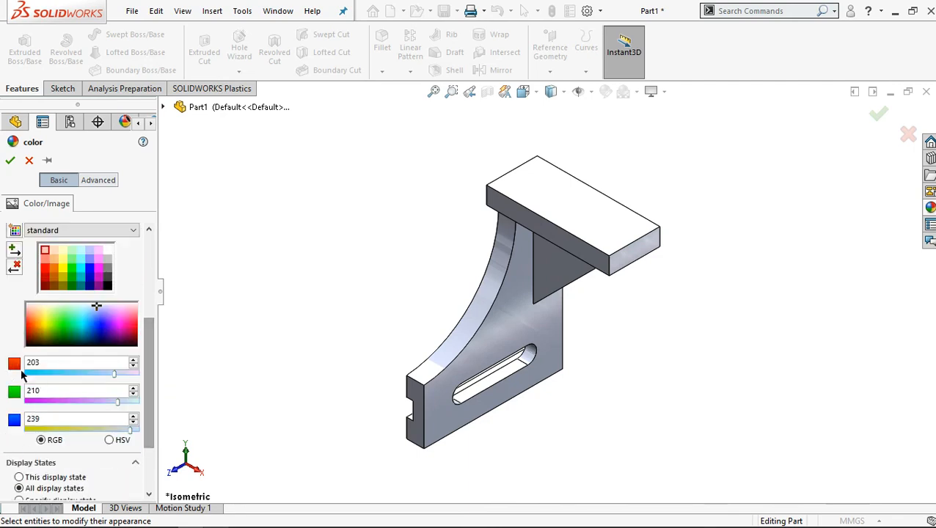
double_click(27, 361)
left_click(47, 391)
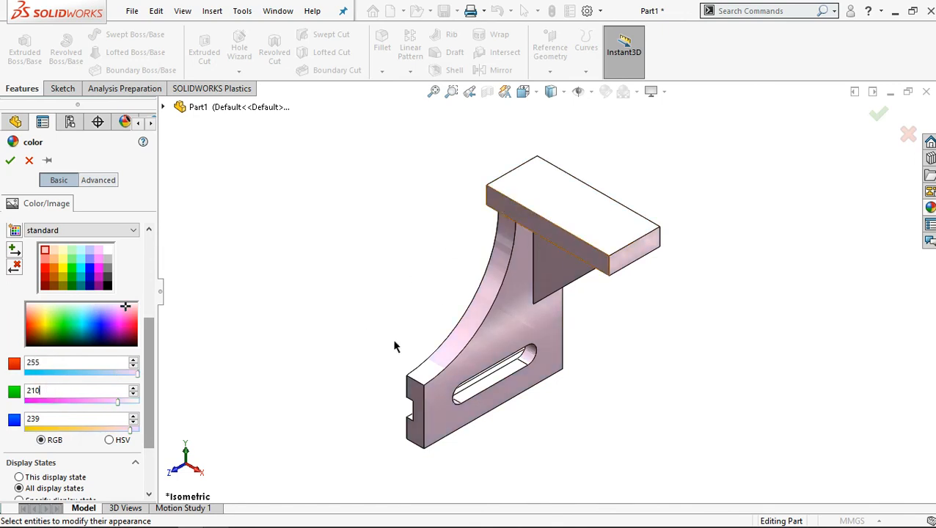
double_click(50, 390)
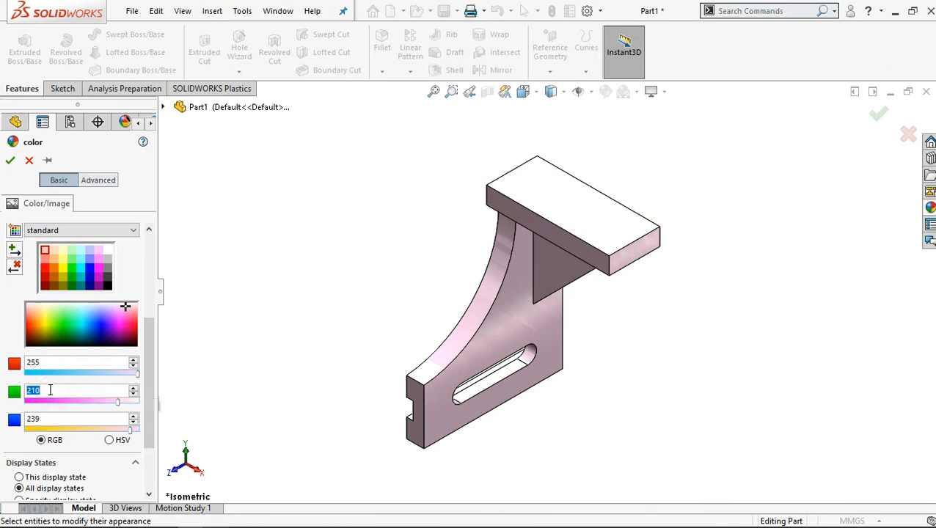
type("136")
Step: Set the blue value to 7 and apply the orange colour to the whole part
left_click(52, 419)
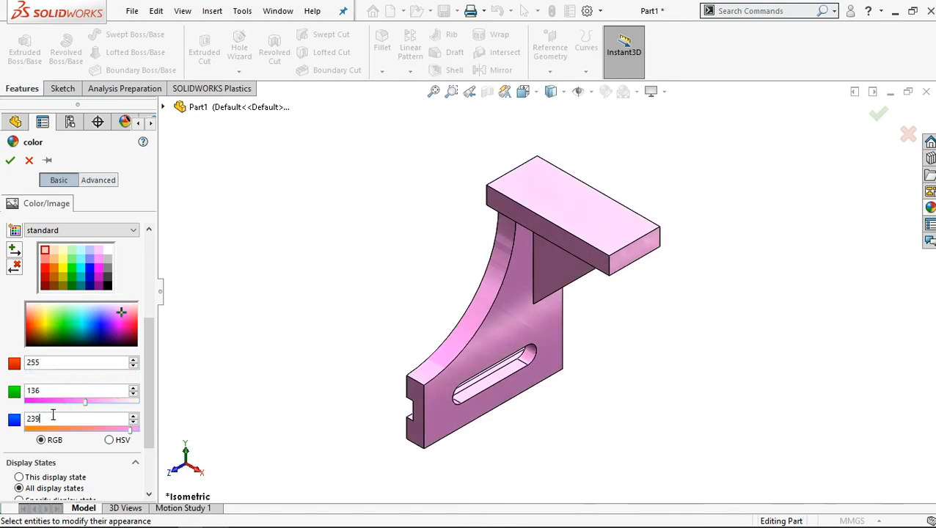
double_click(50, 420)
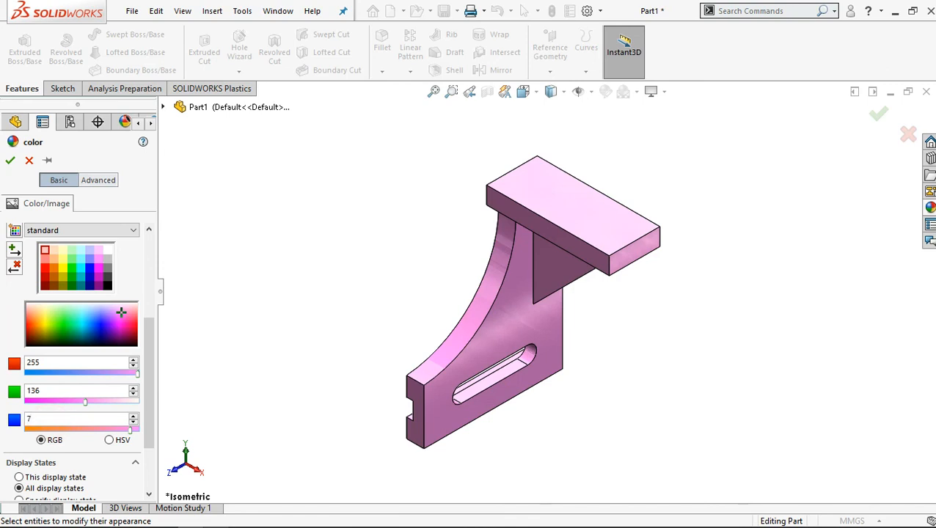
type("7")
left_click(6, 446)
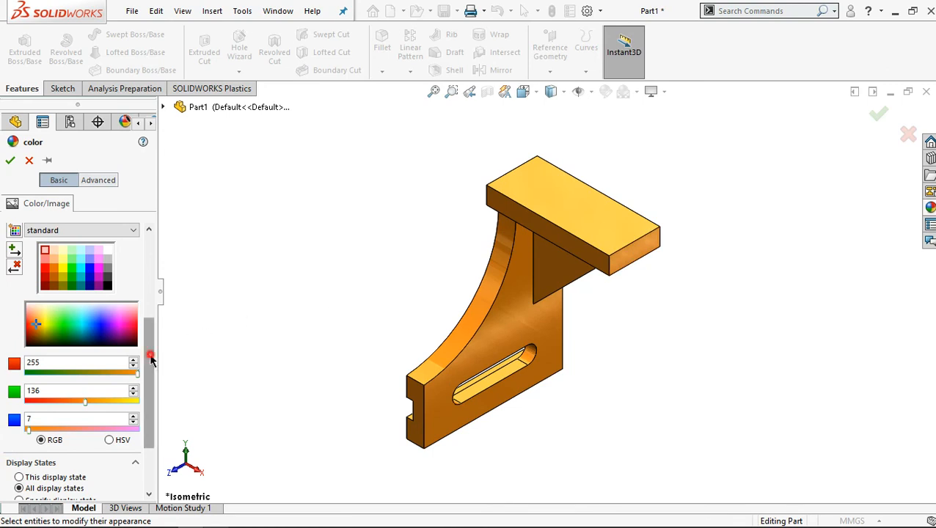
scroll(147, 374, "down", 1)
scroll(144, 390, "down", 3)
left_click(150, 392)
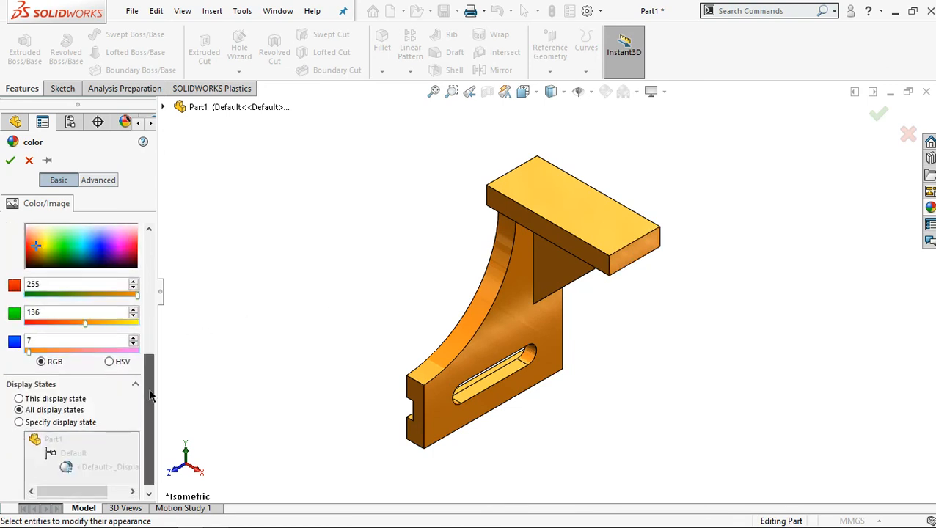
left_click_drag(160, 366, 167, 266)
left_click(10, 160)
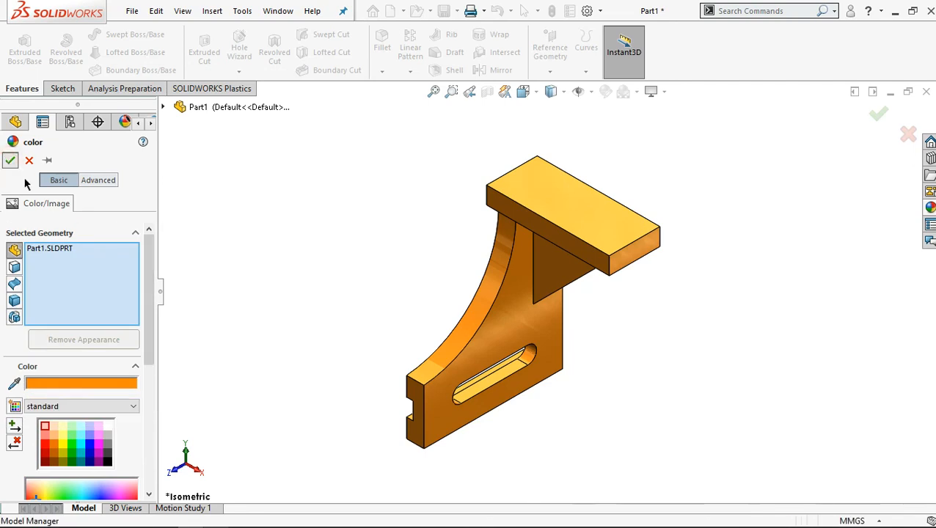
left_click(280, 269)
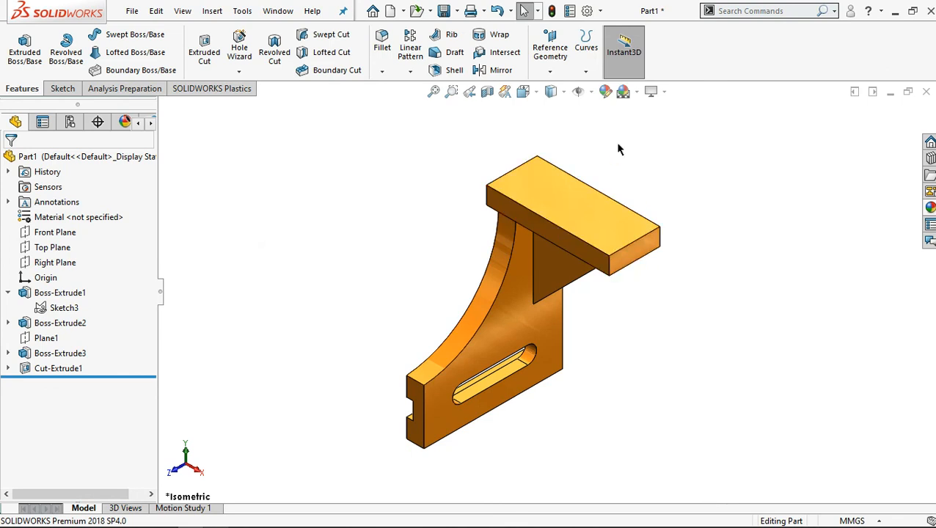
Step: Reopen the appearance settings, replace the whole-part selection with face selection, and choose light grey with RGB 192, 192, 192
left_click(605, 91)
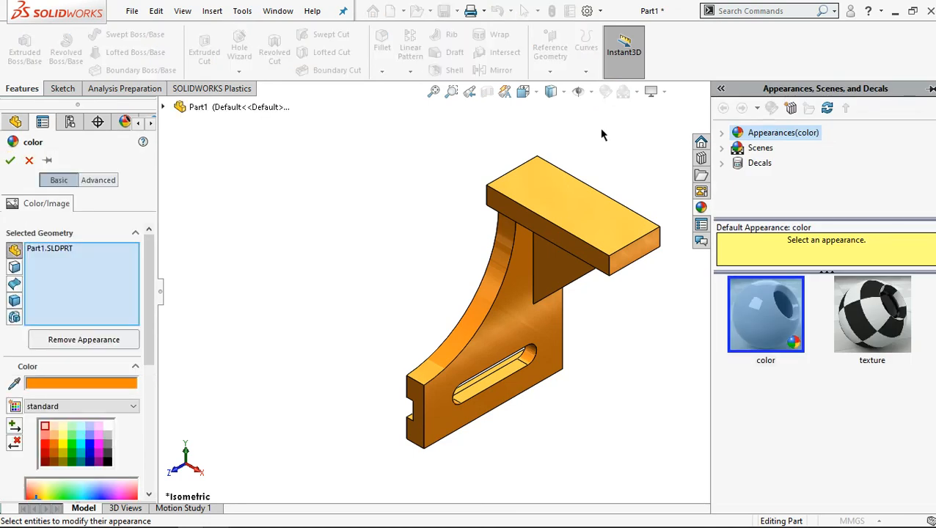
right_click(64, 250)
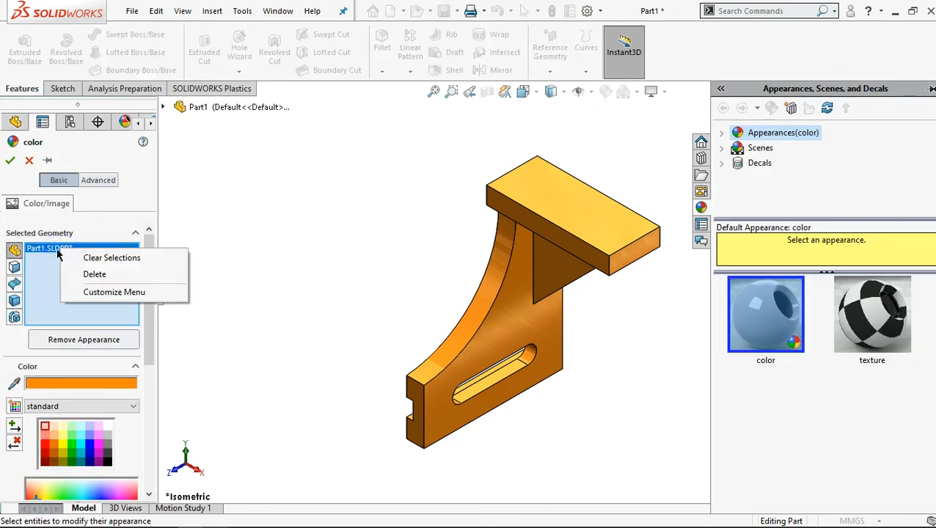
left_click(88, 275)
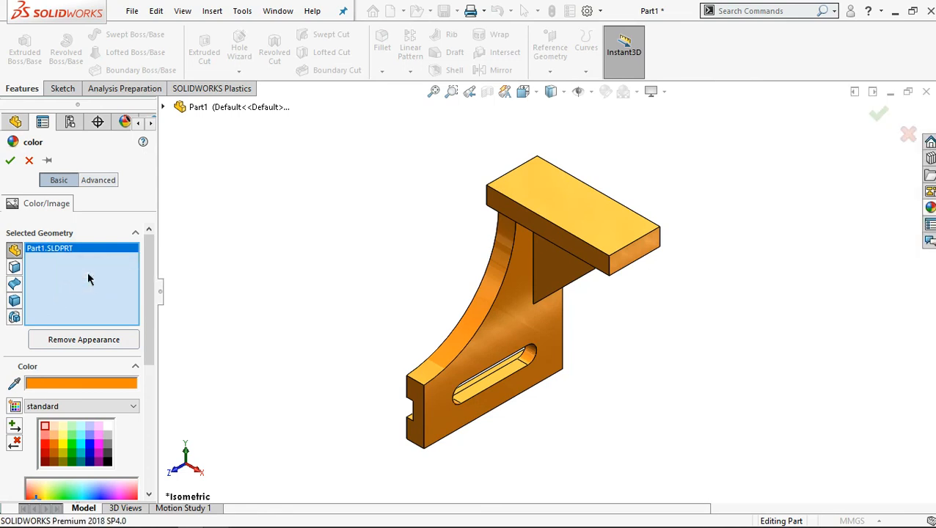
left_click(14, 268)
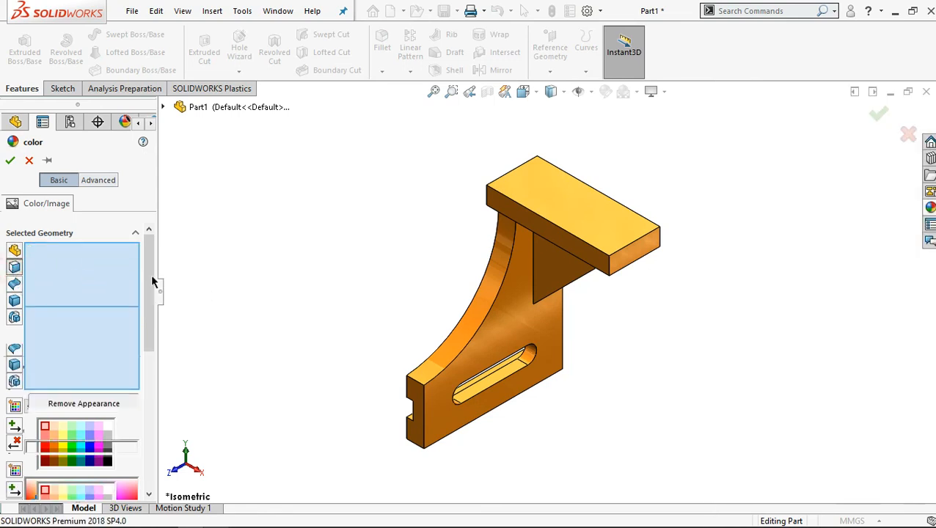
left_click_drag(150, 299, 146, 360)
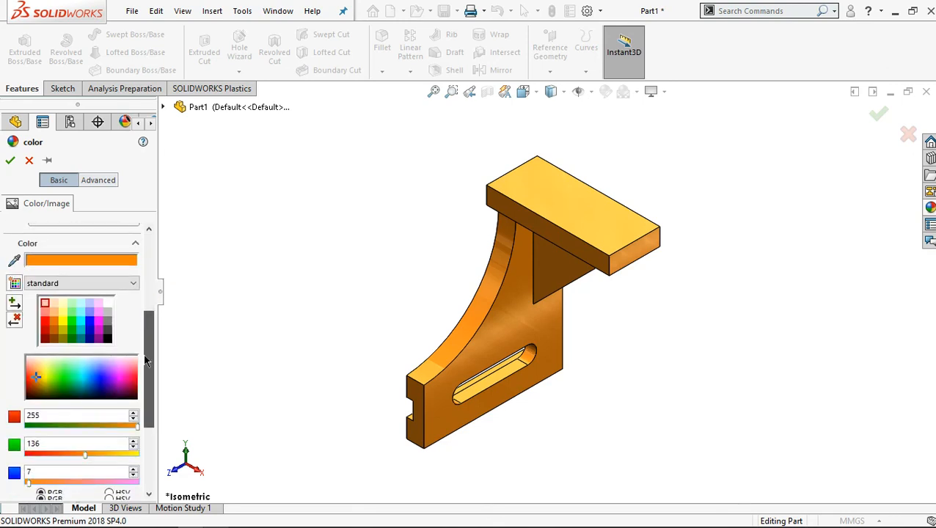
left_click(107, 314)
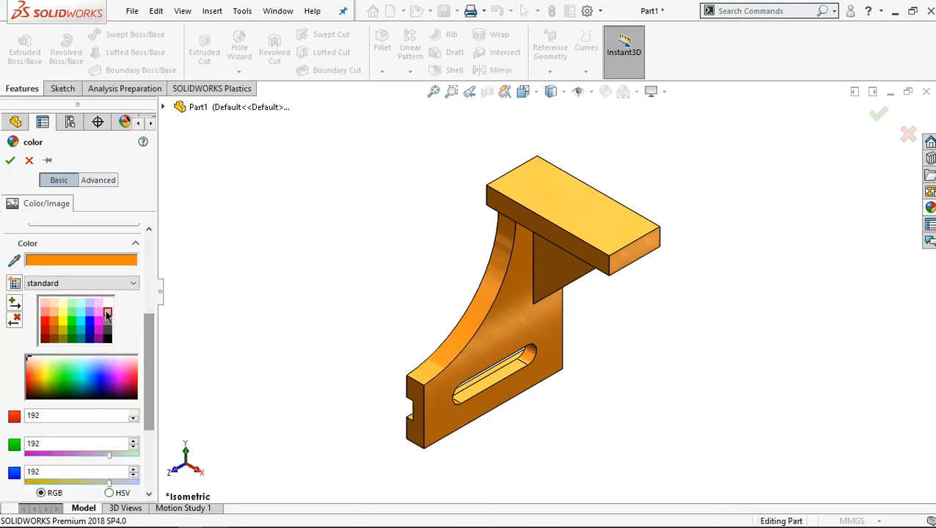
Step: Select the upright's concave curved face, narrow grooved end face and bottom face for the light grey colour
left_click(432, 365)
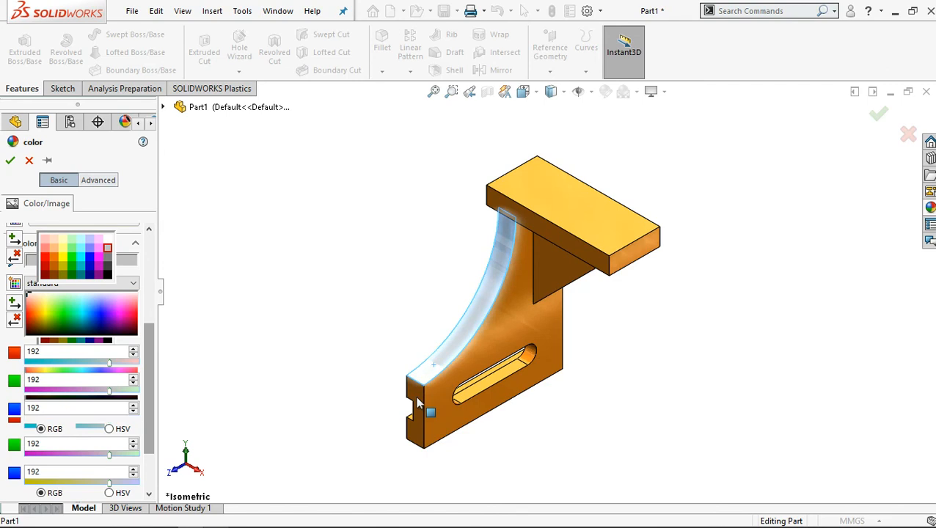
left_click(416, 397)
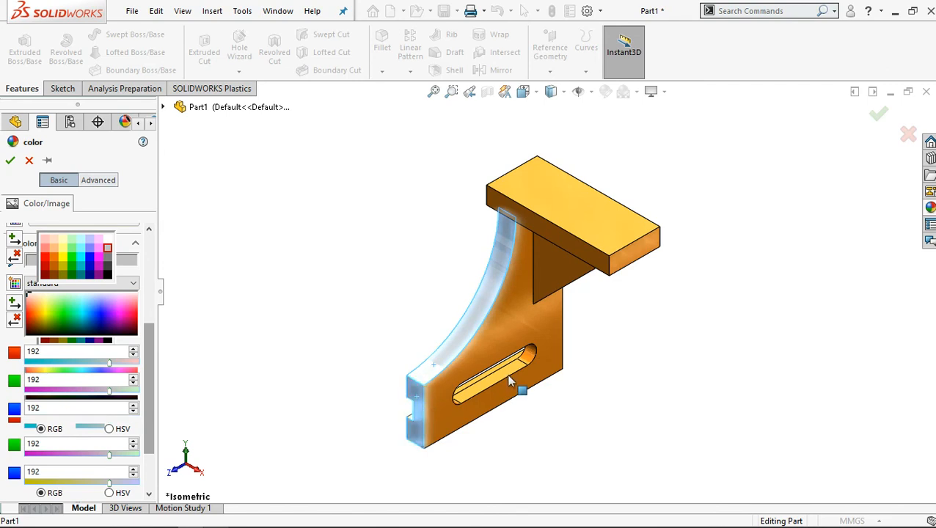
middle_click_drag(574, 336, 554, 192)
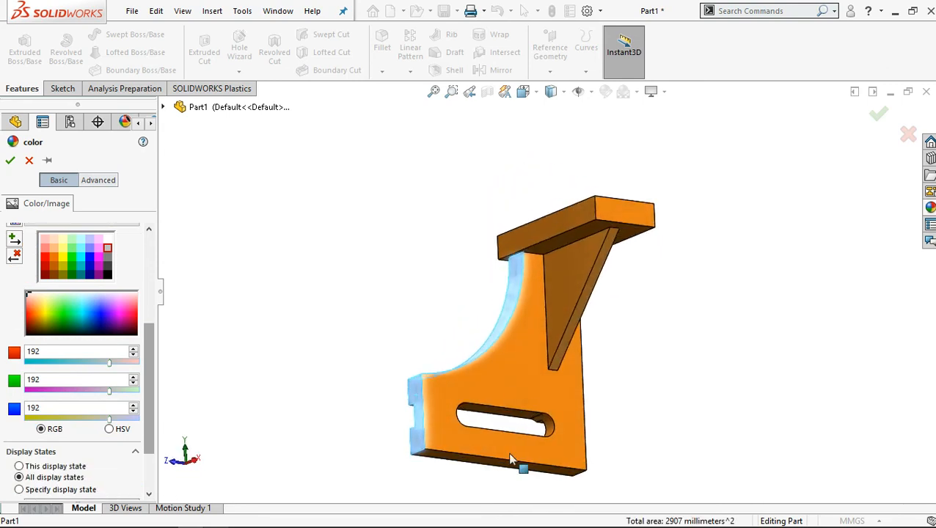
left_click(509, 460)
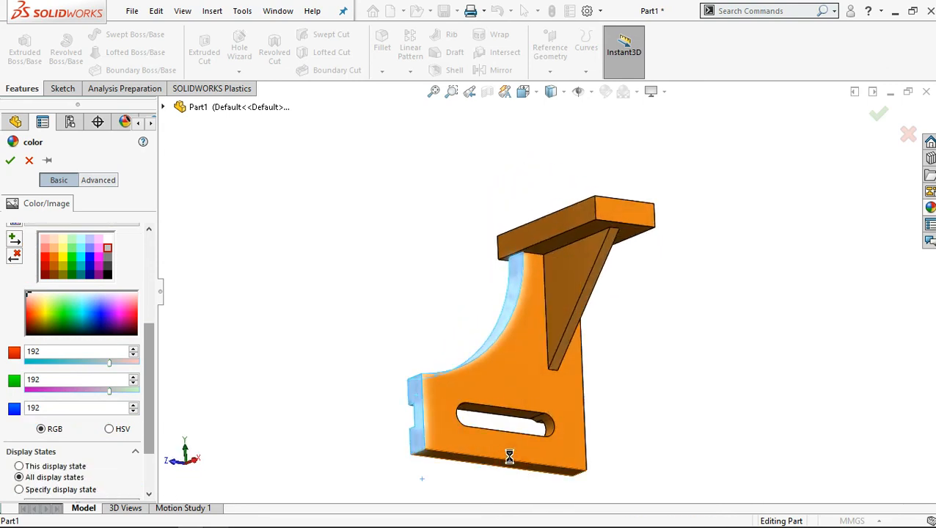
Step: Add the slot's four inner faces, both straight walls and both rounded ends, to the faces getting the grey colour
left_click(505, 411)
left_click(549, 424)
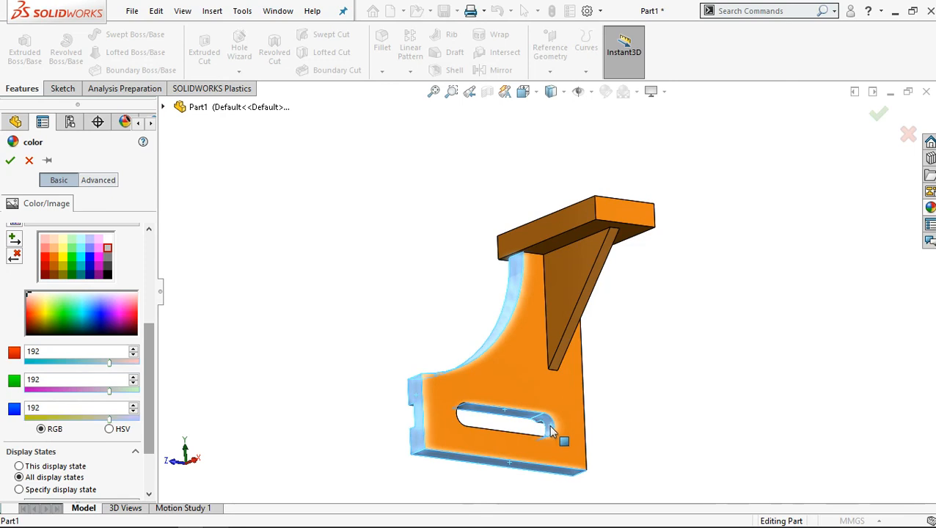
middle_click_drag(537, 461, 501, 483)
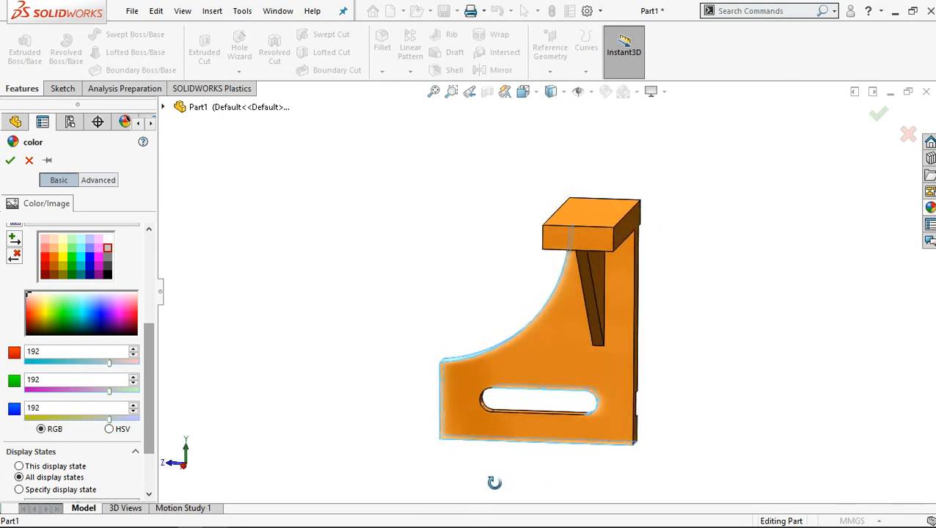
scroll(513, 409, "down", 8)
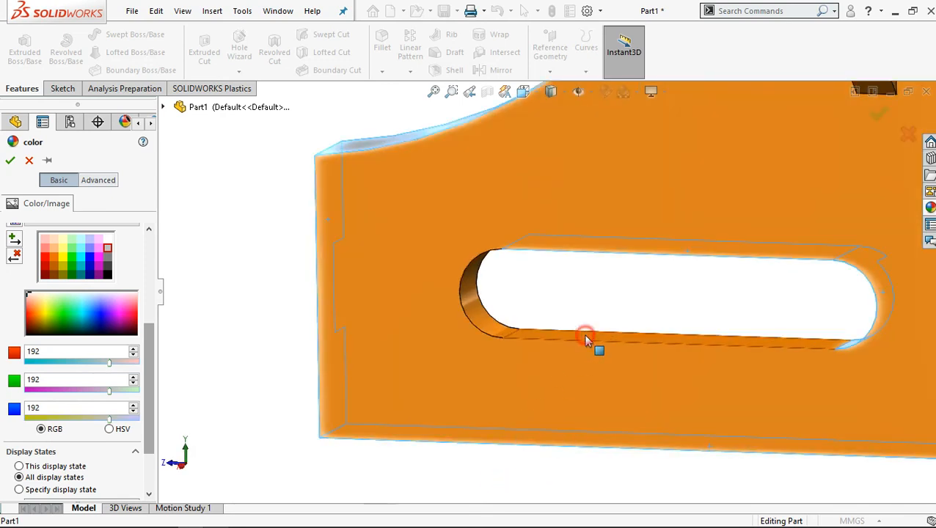
left_click(579, 336)
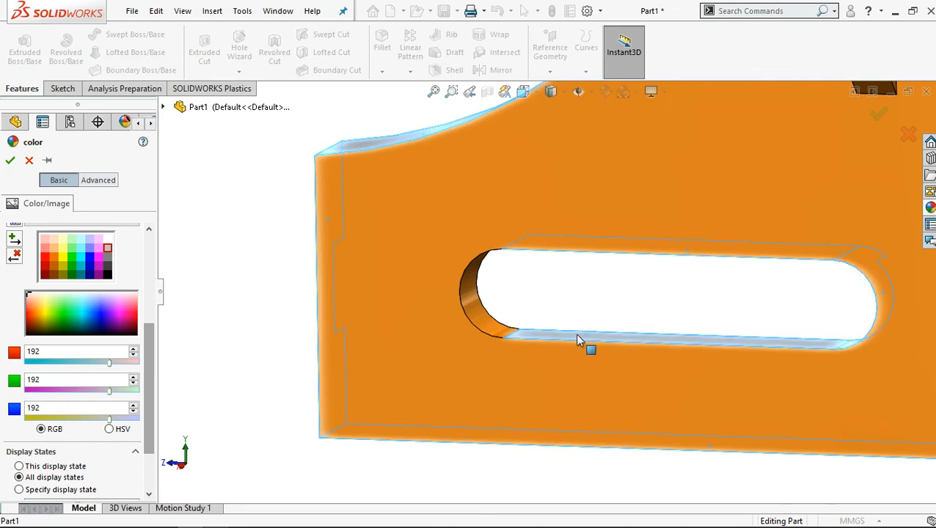
left_click(469, 301)
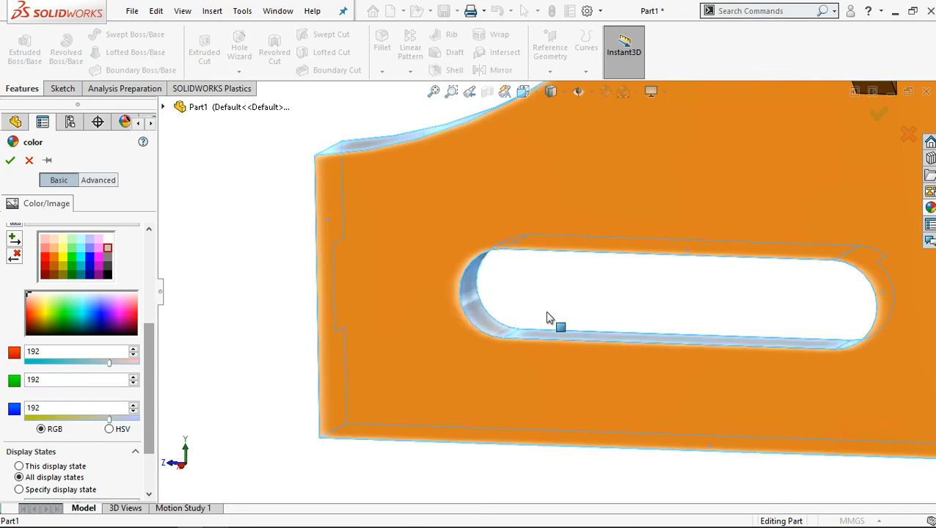
Step: Add the top plate's long side face and the upright's rear edge face to the grey selection
middle_click_drag(610, 286, 612, 318)
scroll(614, 323, "up", 6)
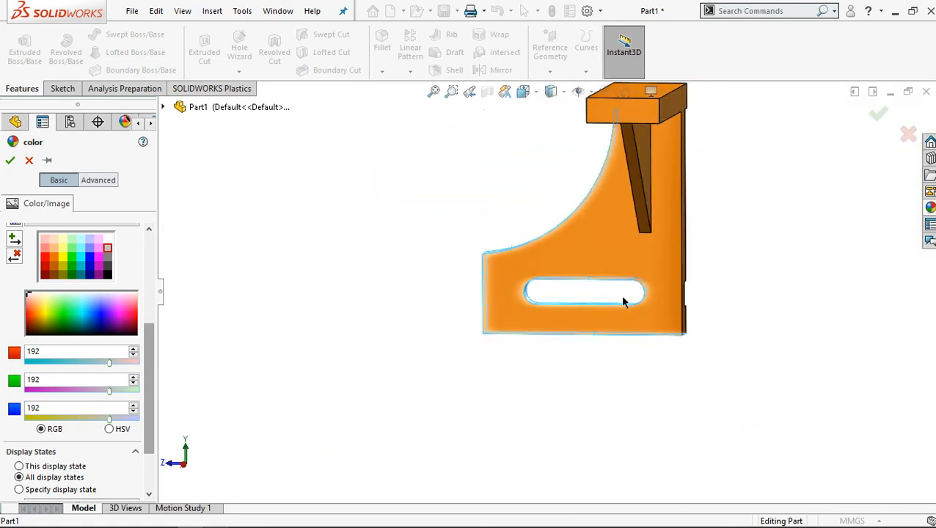
middle_click_drag(650, 167, 679, 137)
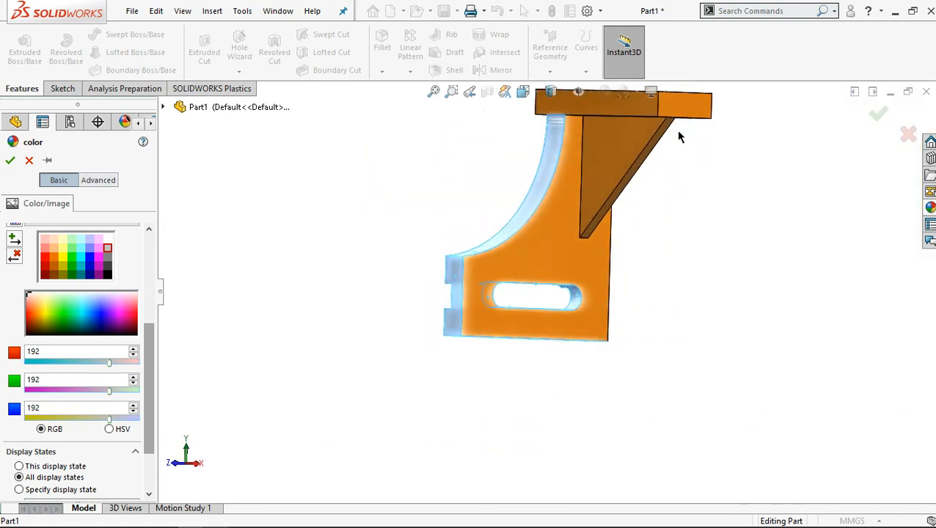
left_click(646, 110)
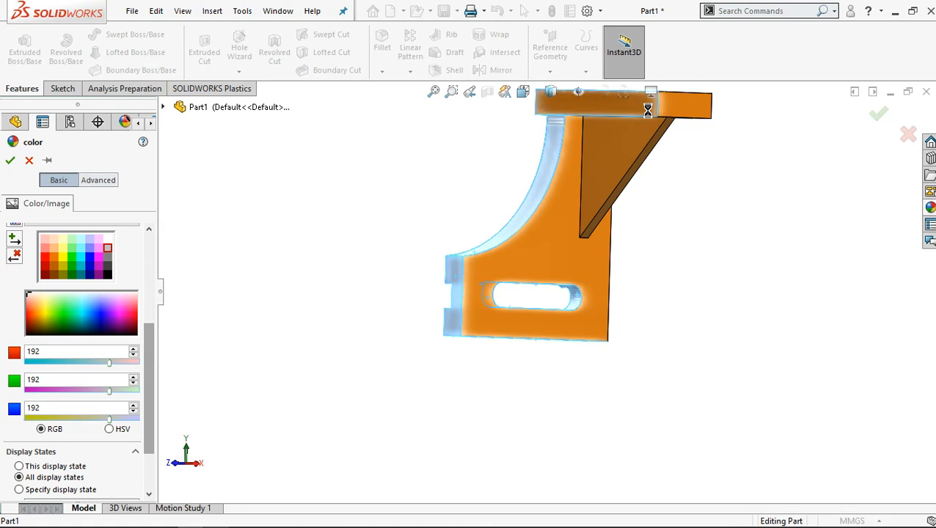
middle_click_drag(665, 234, 678, 179)
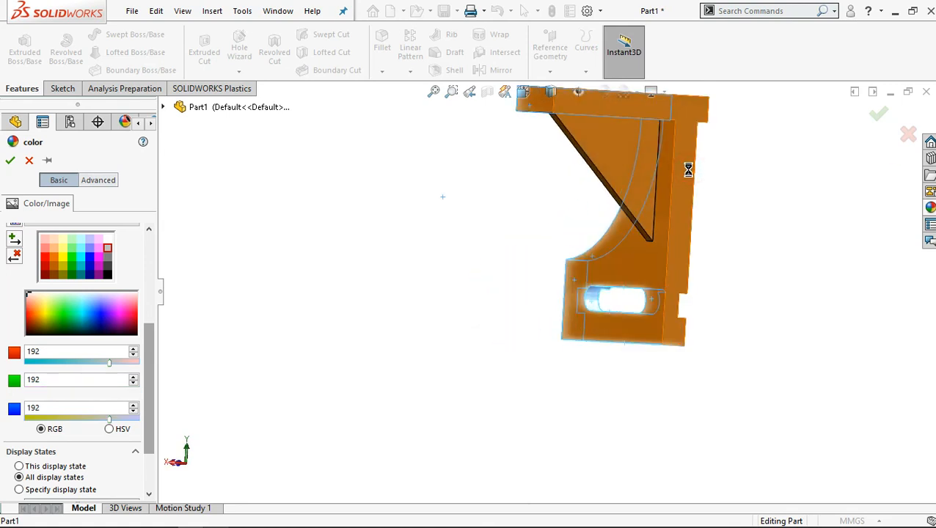
left_click(689, 174)
Step: Add the rib's sloping face and the top plate's outer end face, and apply the light grey to all selected faces
middle_click_drag(627, 199, 633, 171)
left_click(641, 182)
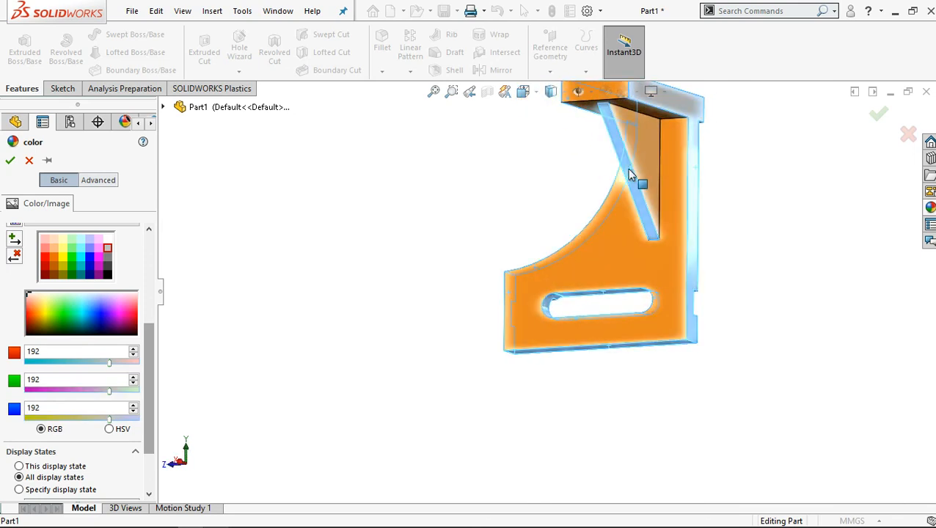
middle_click_drag(670, 212, 669, 238)
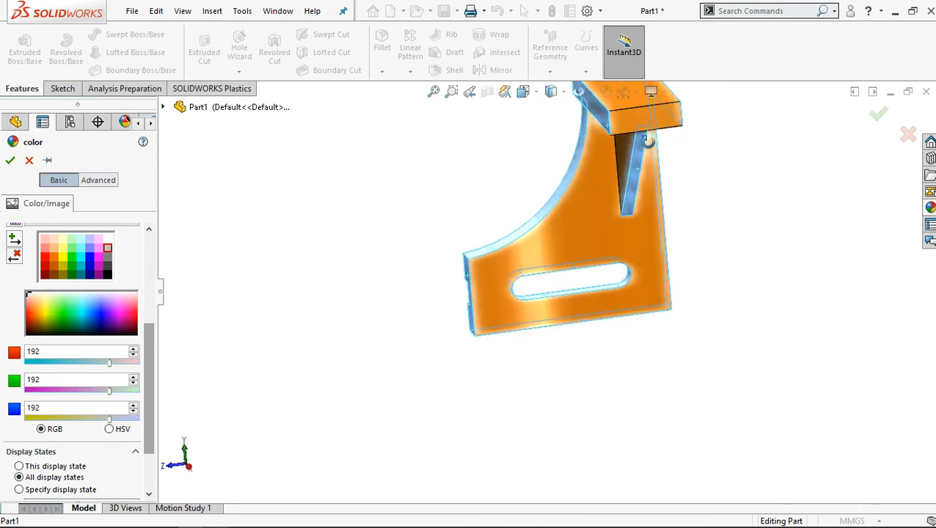
left_click(637, 135)
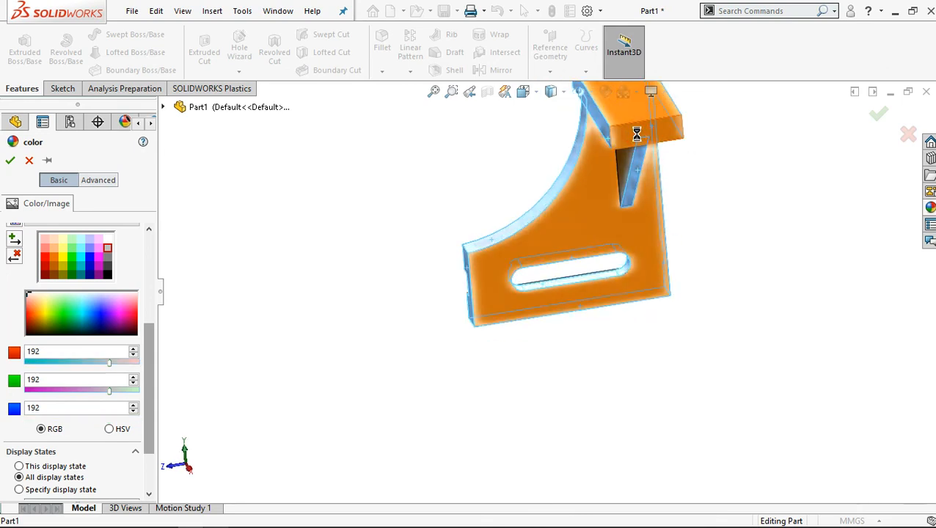
left_click(10, 160)
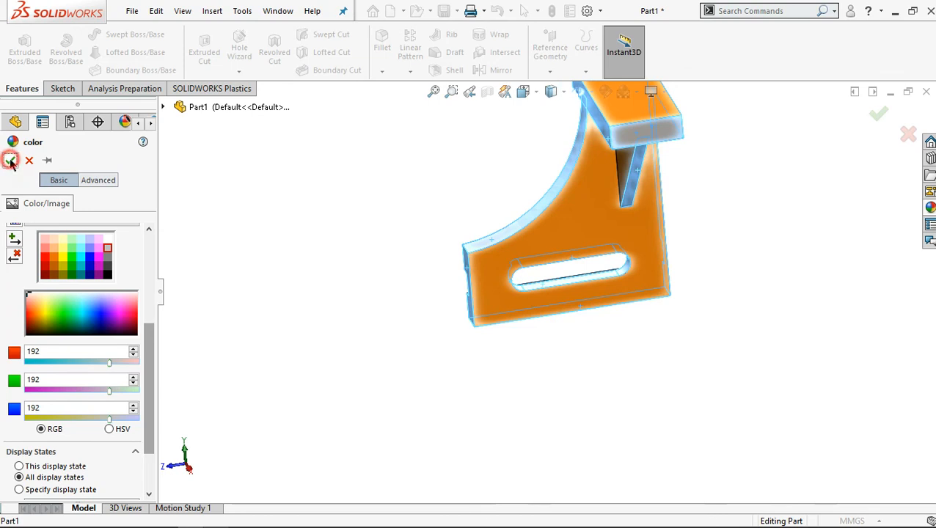
Step: Examine the coloured bracket in isometric view and from the slotted side, and return to isometric view
left_click(384, 256)
key("ctrl+7")
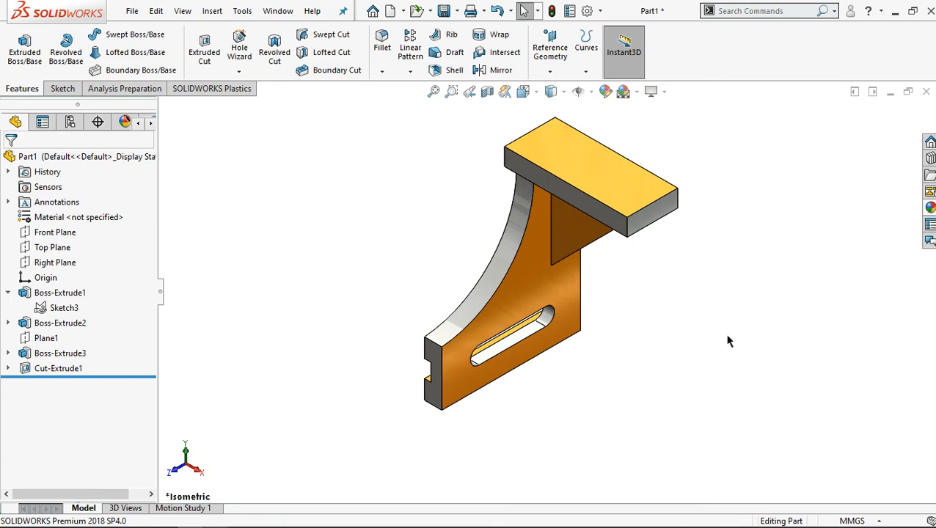
middle_click_drag(736, 332, 314, 413)
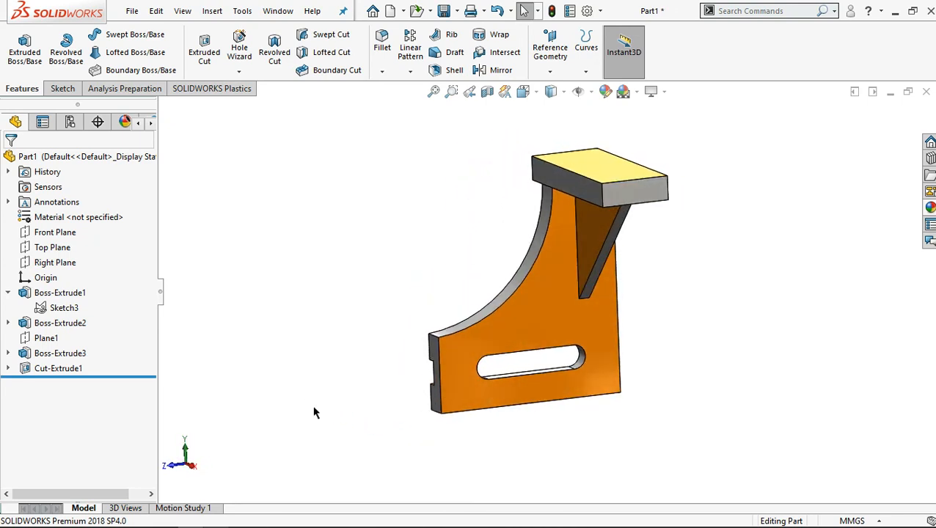
key("ctrl+7")
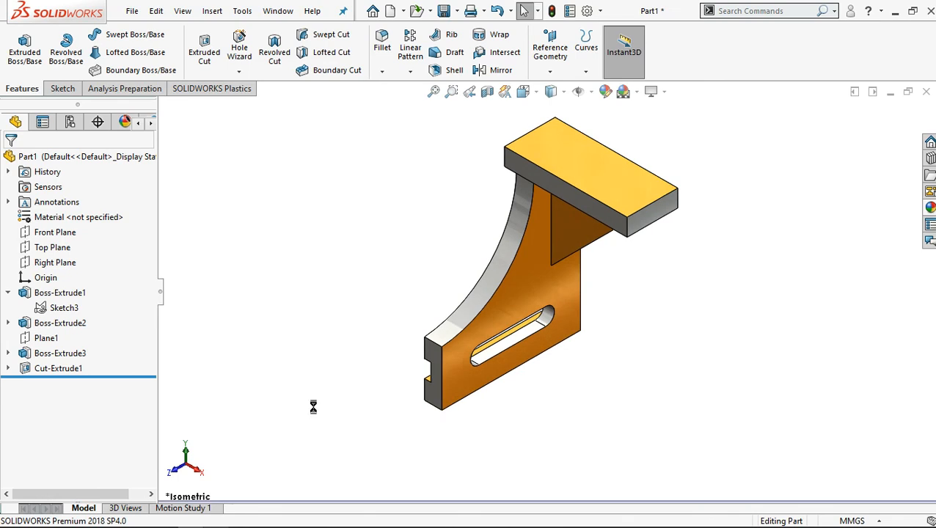